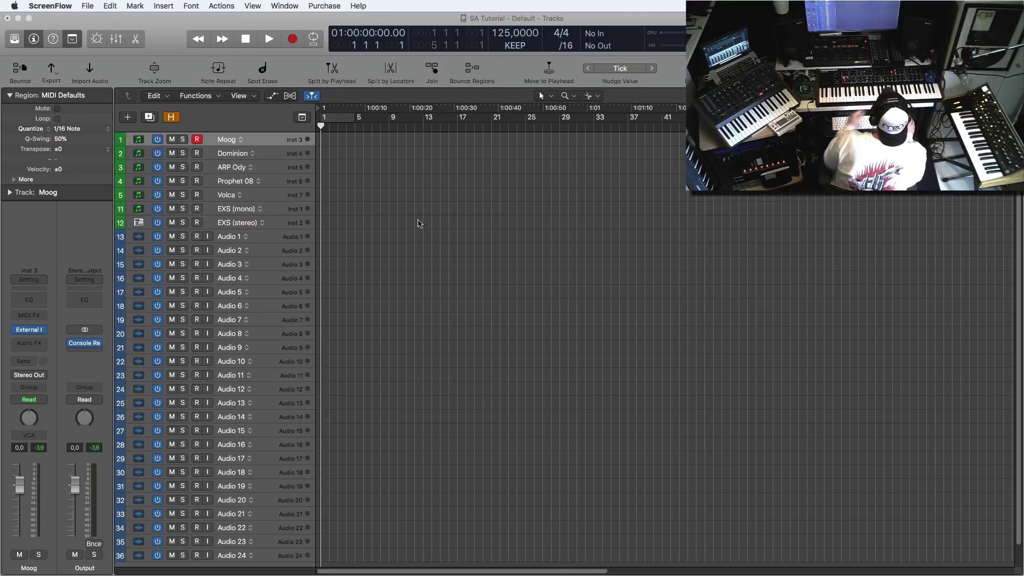
- Record a one-bar pattern of four C2 notes on the Moog track and loop the recorded region
{"action": "left_click", "coordinate": [271, 233]}
{"action": "left_click", "coordinate": [270, 210]}
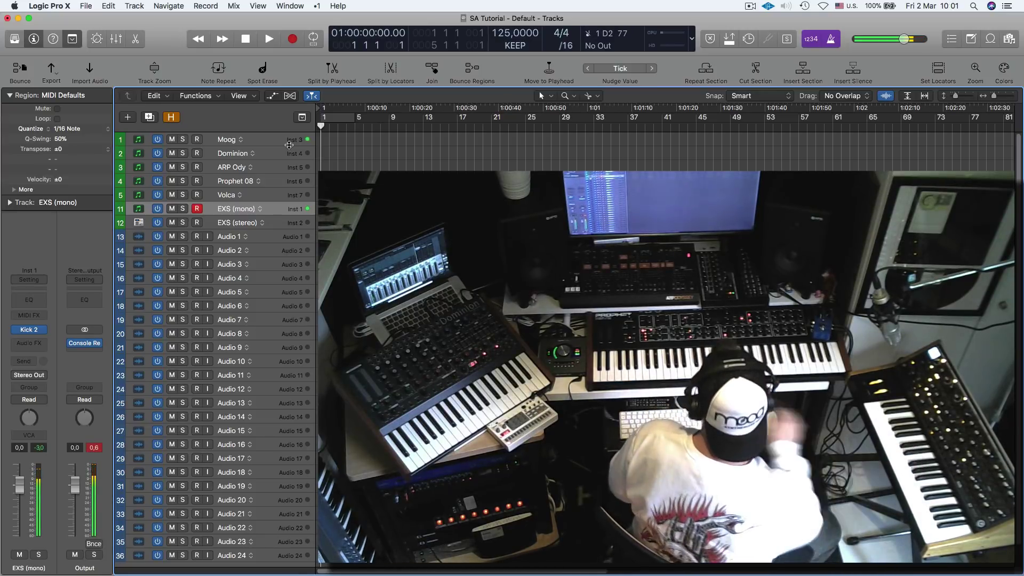
{"action": "left_click", "coordinate": [269, 140]}
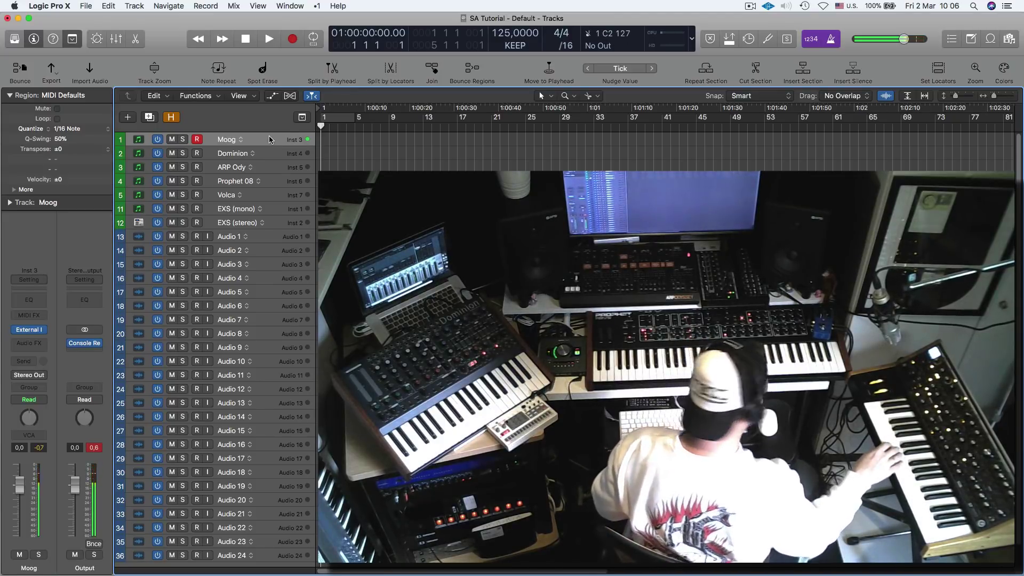
{"action": "key", "text": "r"}
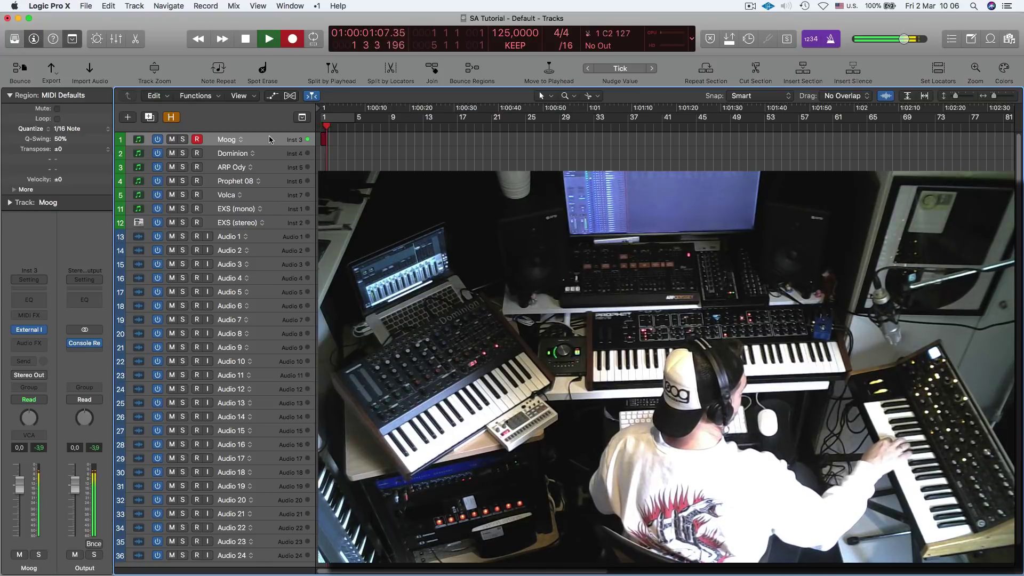
{"action": "key", "text": "Return"}
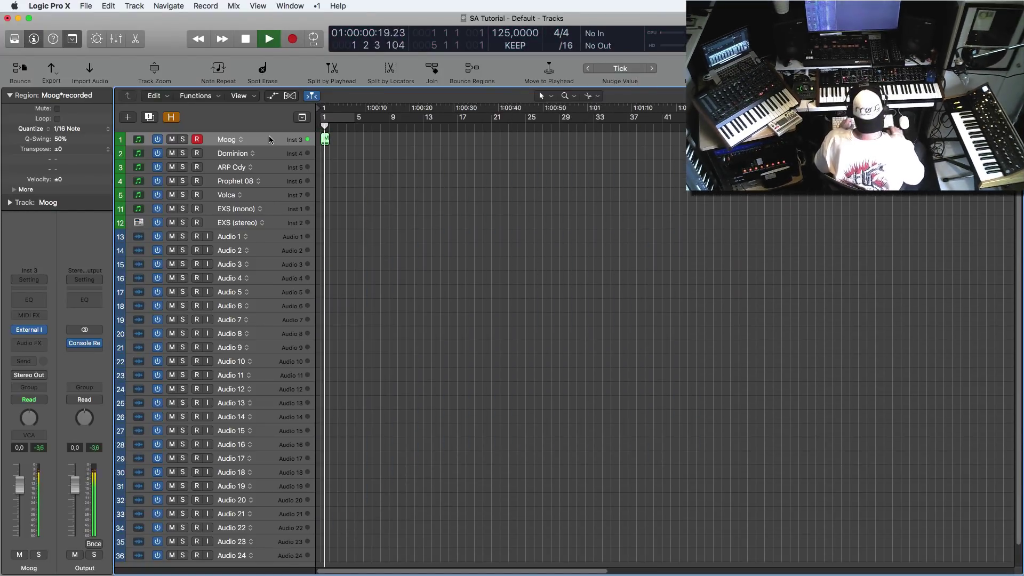
{"action": "key", "text": "l"}
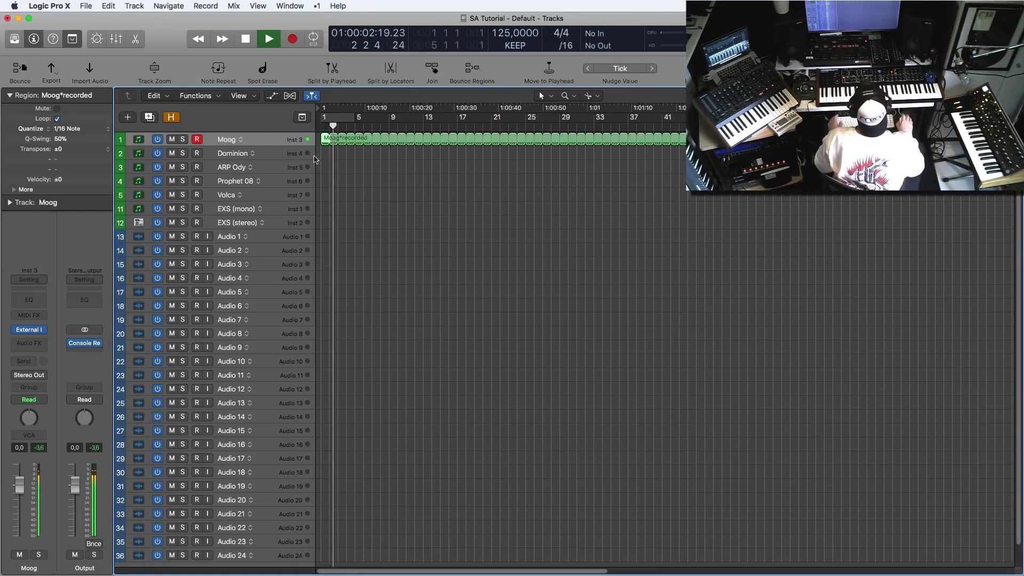
- Lengthen all four C2 notes of the looped Moog region together in the Piano Roll
{"action": "key", "text": "p"}
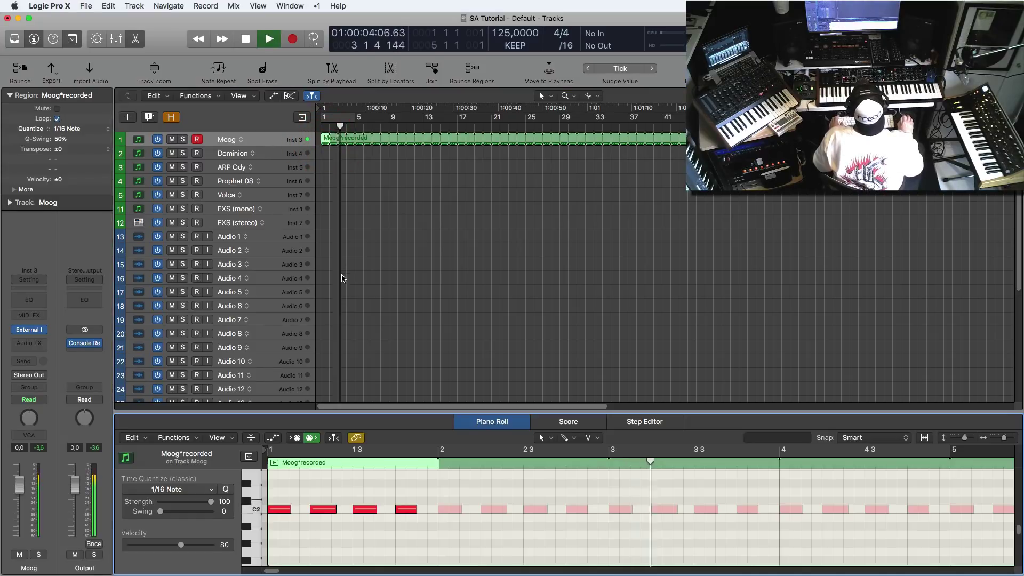
{"action": "left_click", "coordinate": [366, 550]}
{"action": "key", "text": "super+a"}
{"action": "left_click_drag", "start_coordinate": [415, 510], "coordinate": [422, 515]}
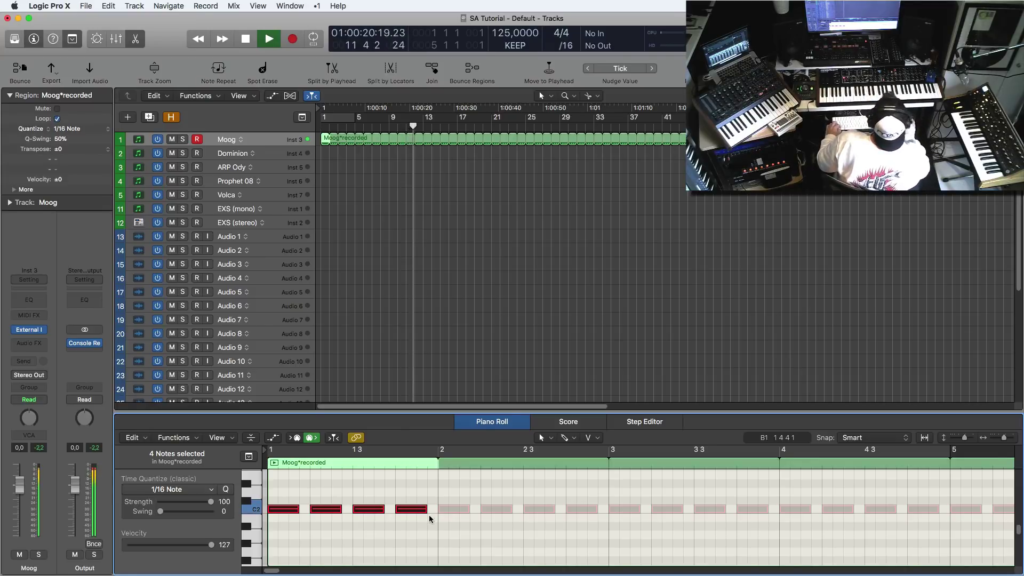
{"action": "left_click_drag", "start_coordinate": [425, 511], "coordinate": [424, 513]}
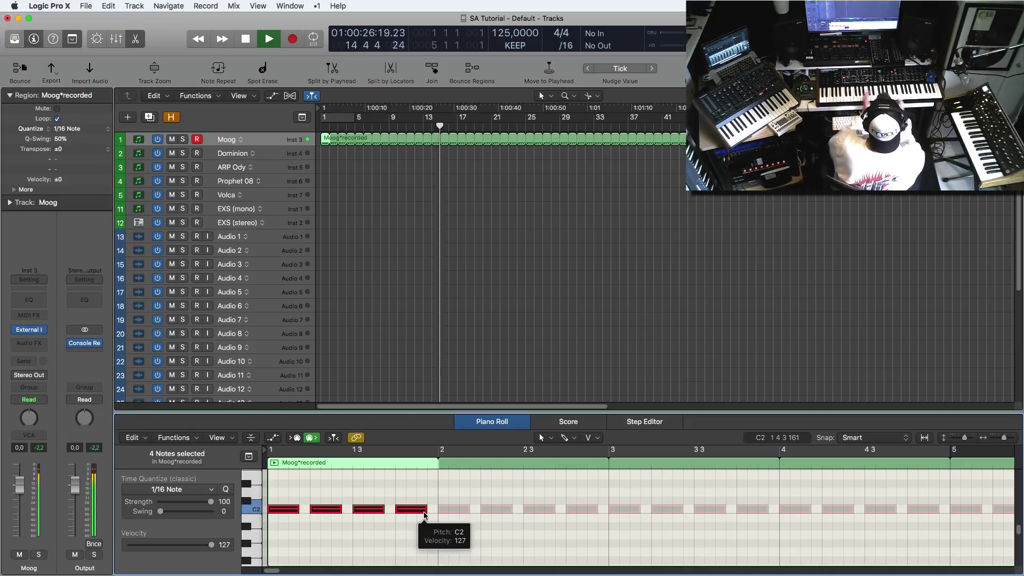
{"action": "left_click", "coordinate": [486, 422]}
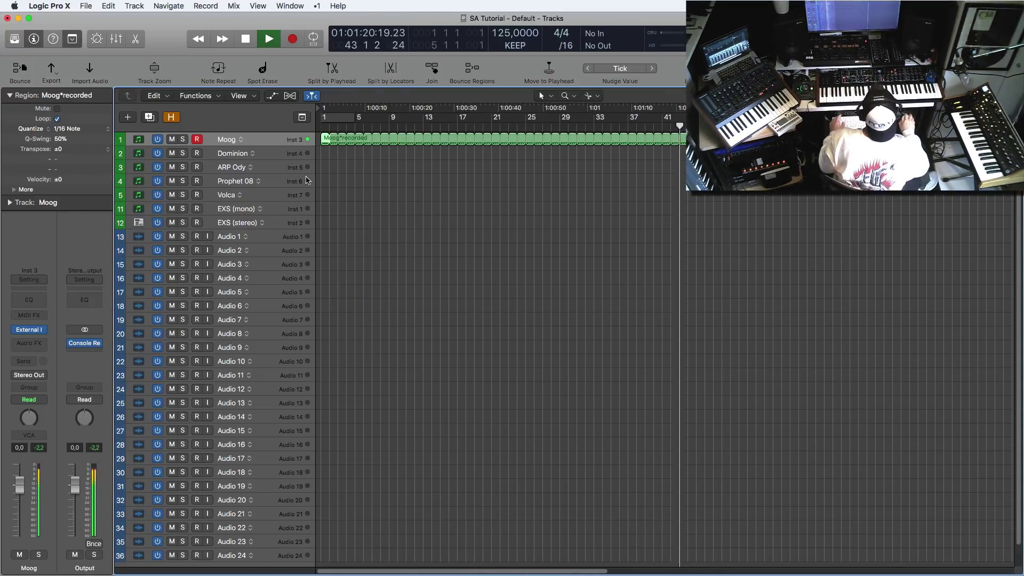
- Shorten all four selected C2 notes at the start of the Moog region in the Piano Roll
{"action": "key", "text": "p"}
{"action": "scroll", "coordinate": [392, 538], "scroll_direction": "left", "scroll_amount": 14}
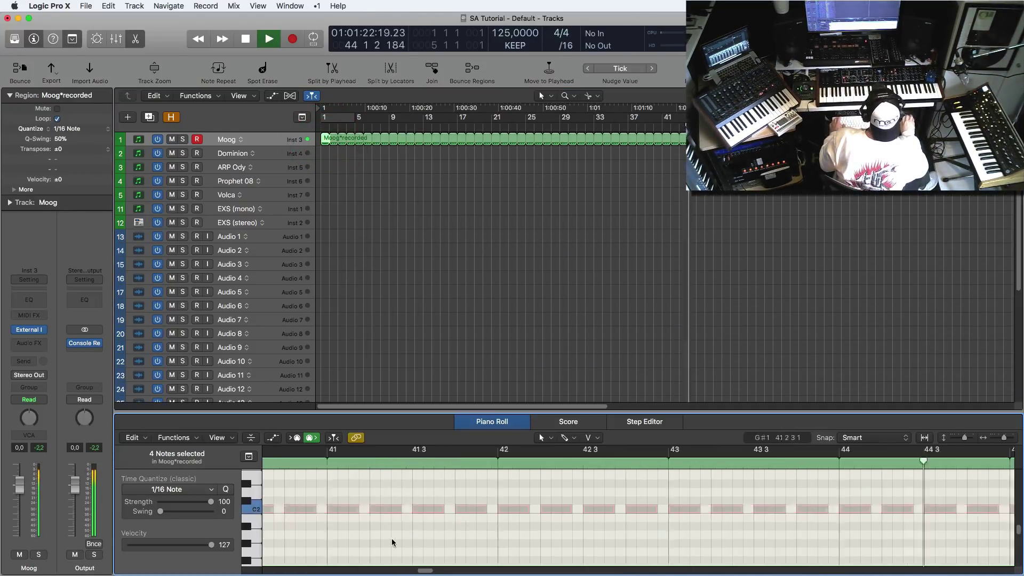
{"action": "left_click_drag", "start_coordinate": [415, 573], "coordinate": [235, 571]}
{"action": "left_click_drag", "start_coordinate": [297, 510], "coordinate": [290, 512]}
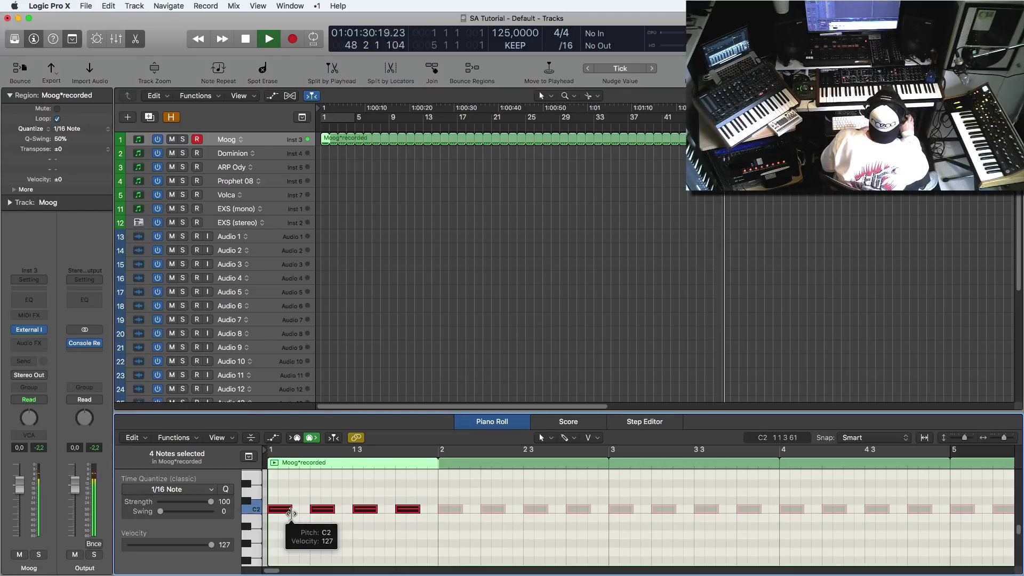
{"action": "left_click", "coordinate": [487, 422]}
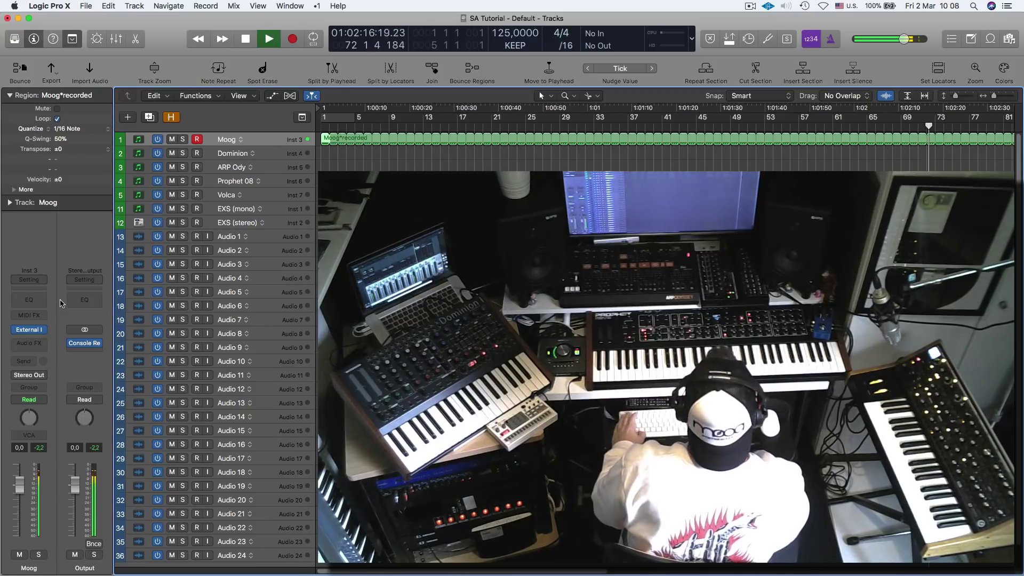
- Insert the UAD Teletronix LA-2A Silver compressor as an audio effect on the Moog channel
{"action": "key", "text": "z"}
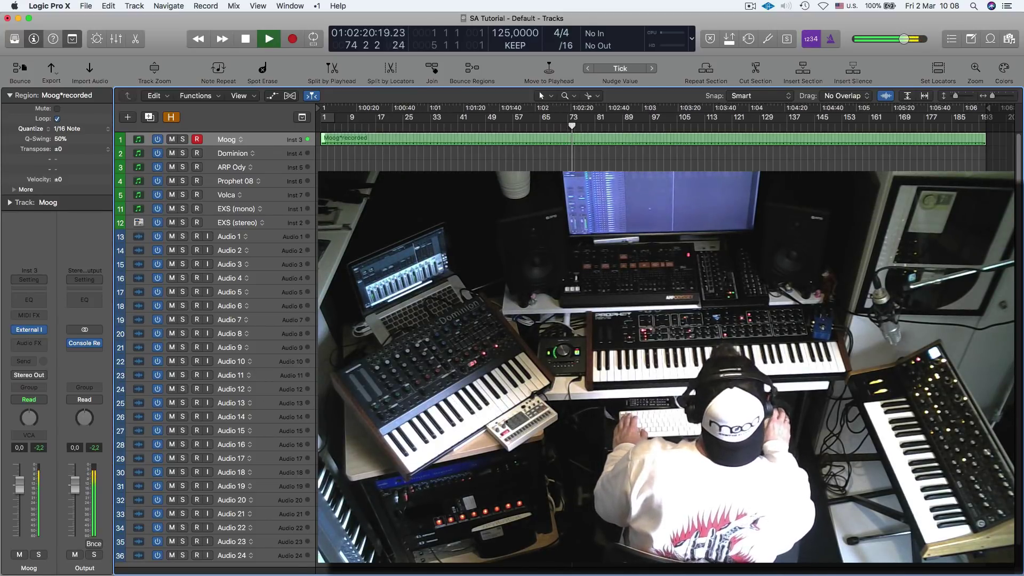
{"action": "left_click", "coordinate": [27, 345]}
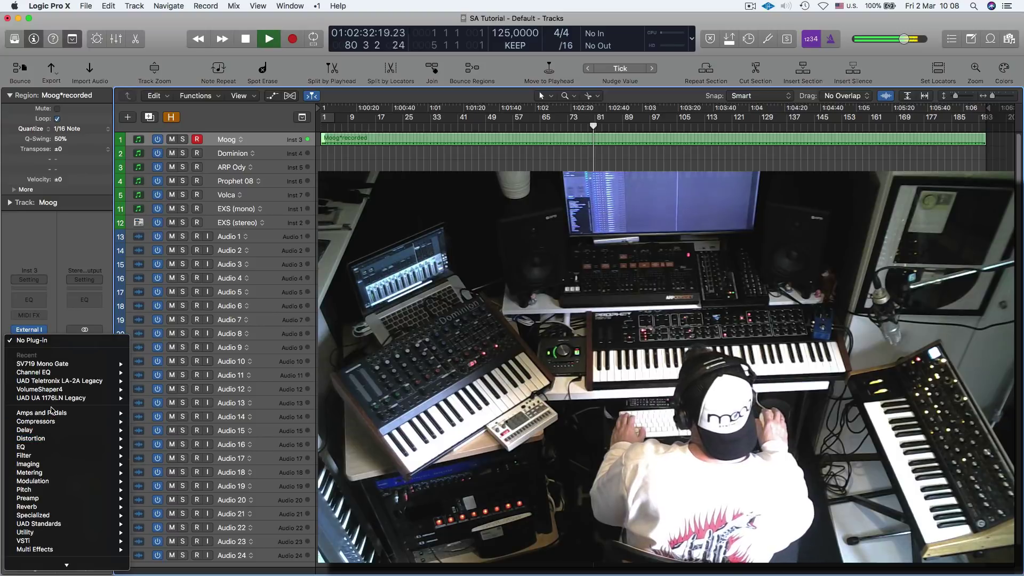
{"action": "mouse_move", "coordinate": [86, 423]}
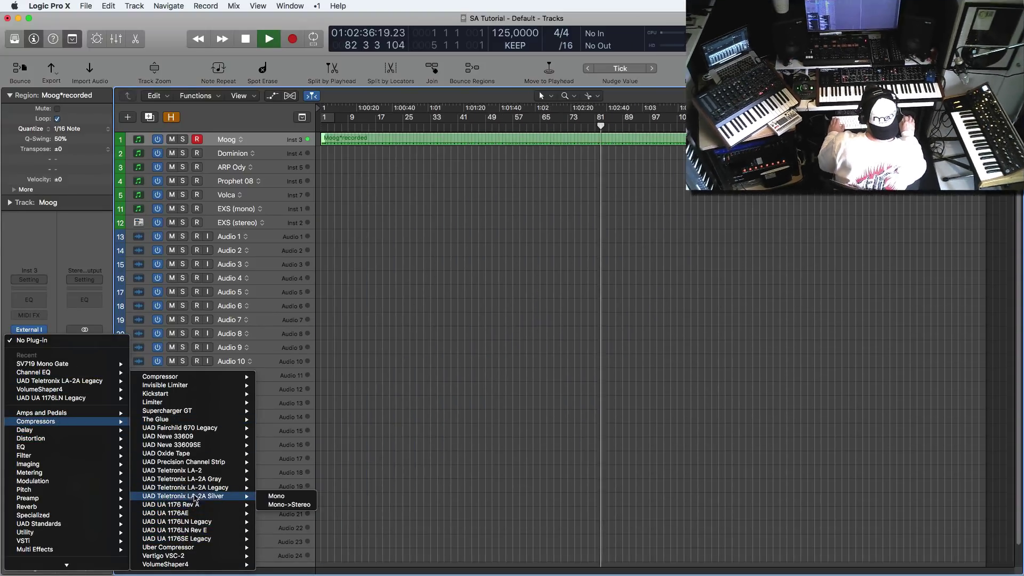
{"action": "left_click", "coordinate": [196, 496]}
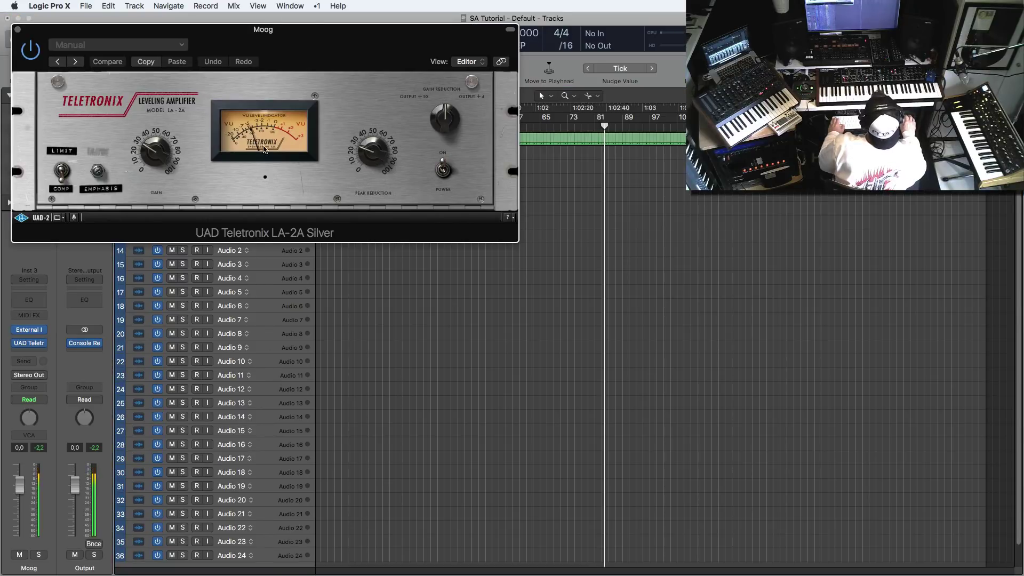
- Set the LA-2A's gain to about 50 and lower the Moog channel's volume to -6.4 dB while listening to the loop
{"action": "left_click_drag", "start_coordinate": [19, 485], "coordinate": [19, 489]}
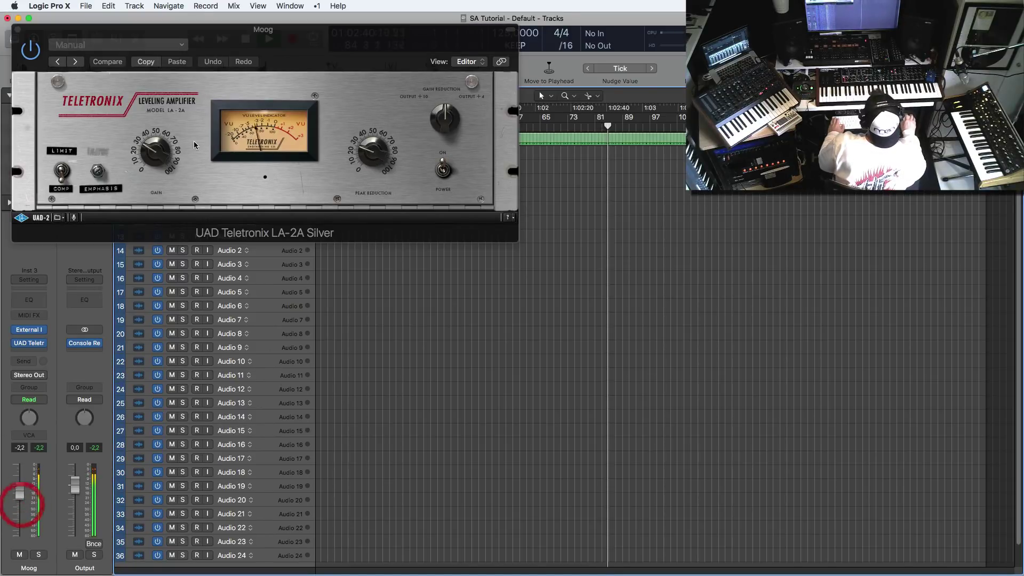
{"action": "left_click_drag", "start_coordinate": [152, 124], "coordinate": [151, 125]}
{"action": "left_click_drag", "start_coordinate": [19, 490], "coordinate": [20, 507]}
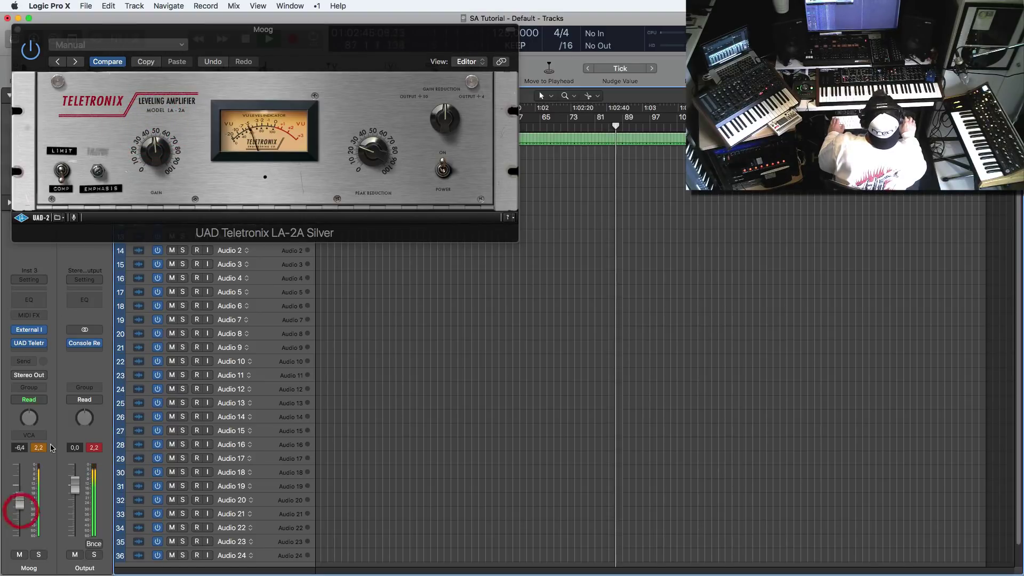
{"action": "left_click", "coordinate": [154, 154]}
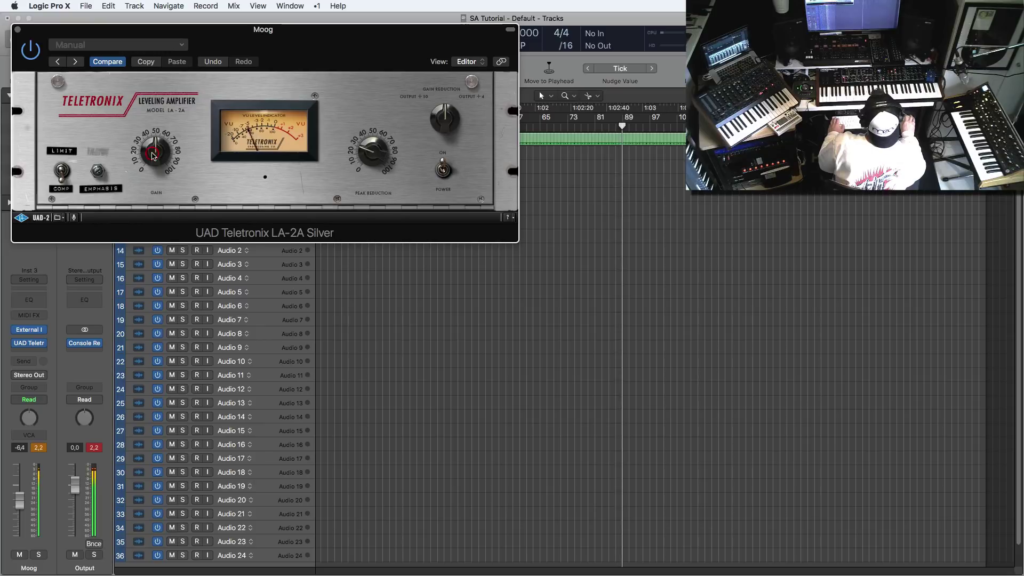
{"action": "left_click_drag", "start_coordinate": [129, 29], "coordinate": [440, 199]}
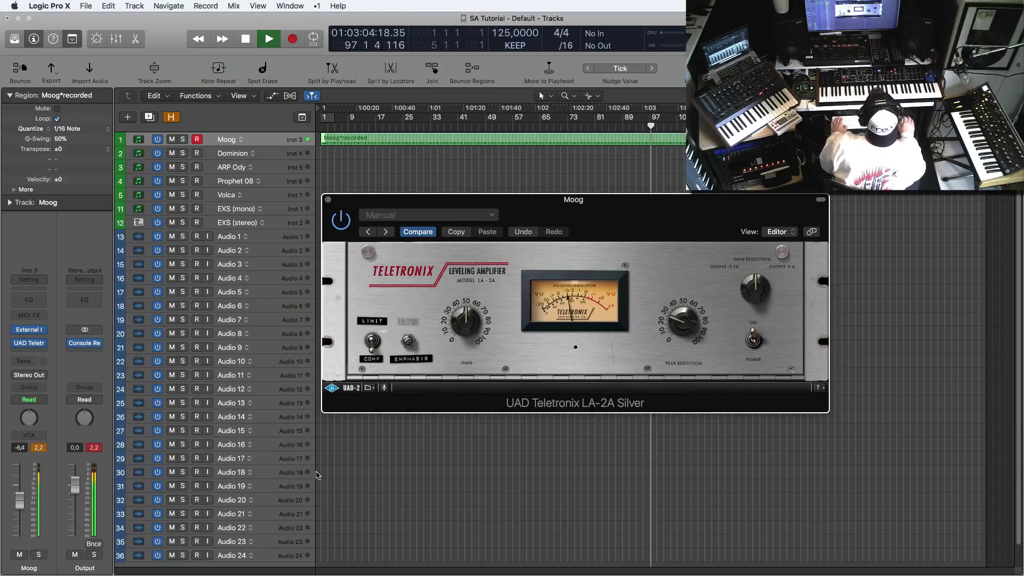
{"action": "left_click", "coordinate": [40, 449]}
{"action": "key", "text": "space"}
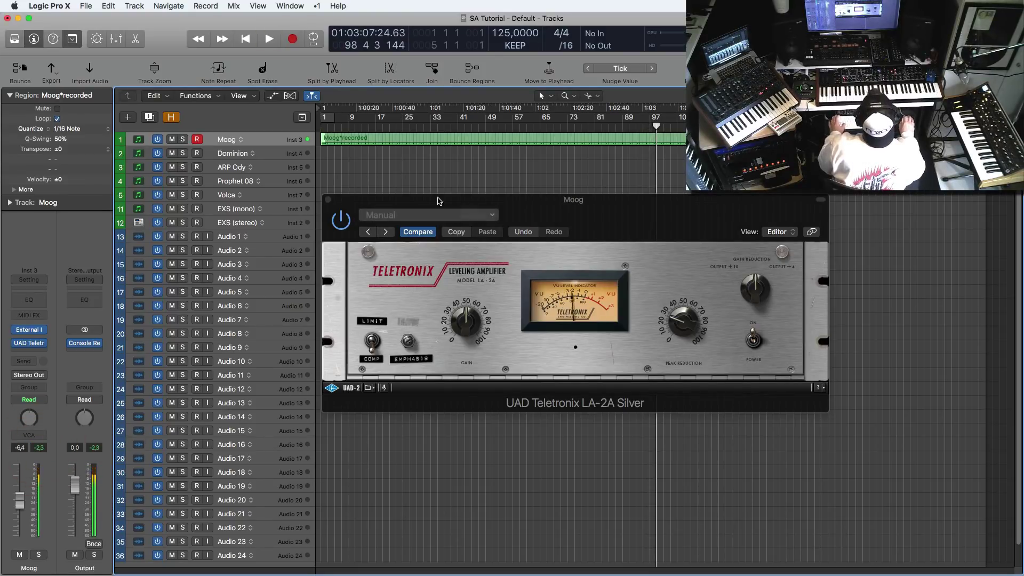
- Bypass the LA-2A compressor on the Moog channel and reset the channel's volume to 0.0 dB
{"action": "left_click", "coordinate": [328, 200]}
{"action": "left_click", "coordinate": [16, 343]}
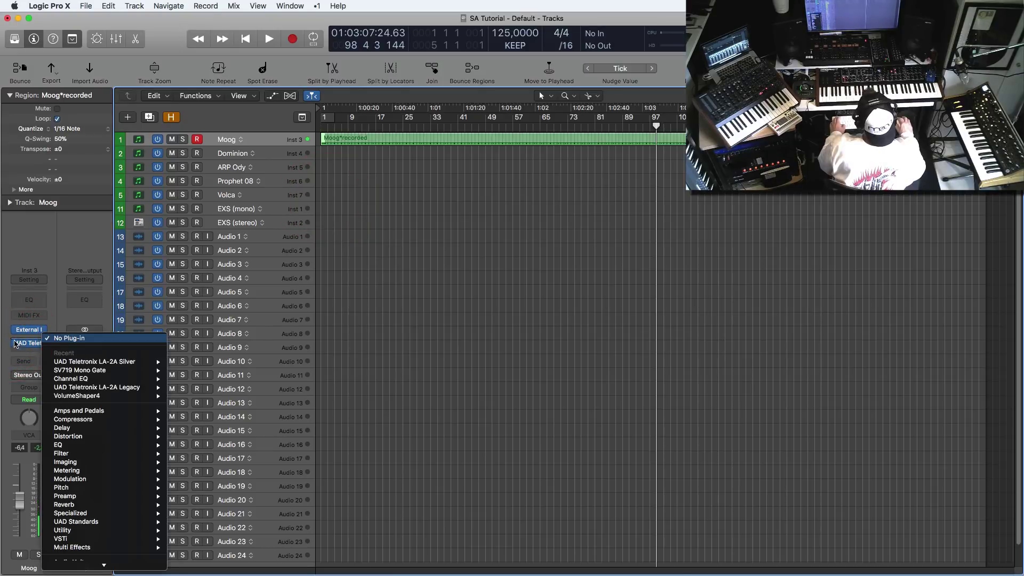
{"action": "left_click", "coordinate": [57, 297]}
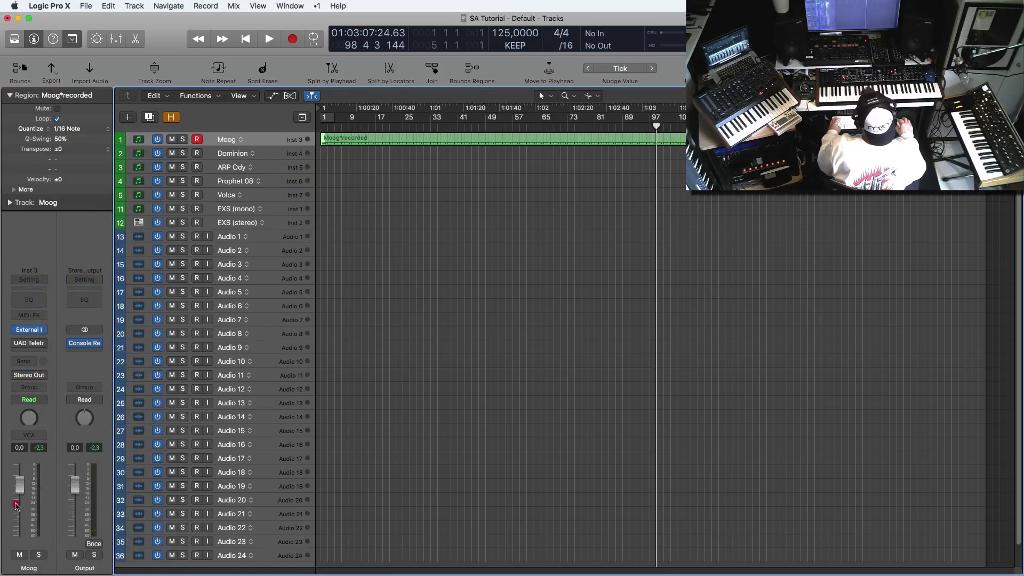
{"action": "left_click", "coordinate": [16, 505]}
{"action": "key", "text": "space"}
{"action": "key", "text": "Return"}
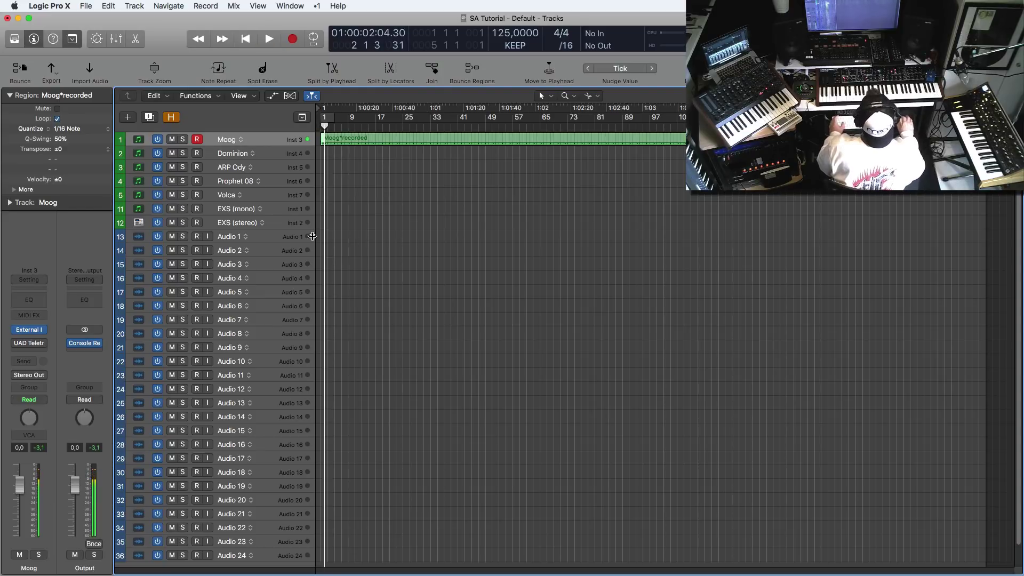
- Rename the Audio 1 track as kick and set its recording source to Input 1 (MOOG)
{"action": "double_click", "coordinate": [277, 236]}
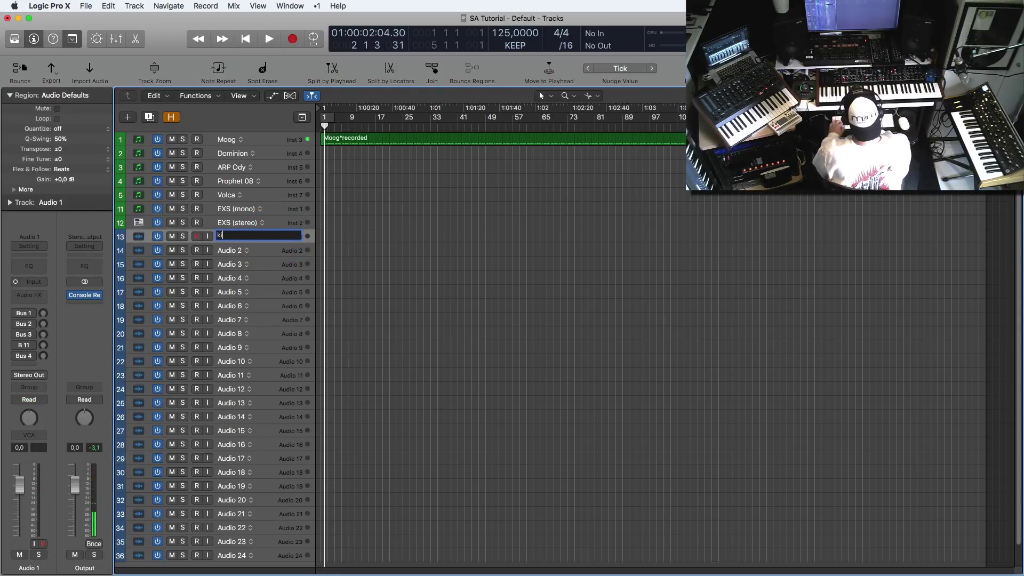
{"action": "key", "text": "Return"}
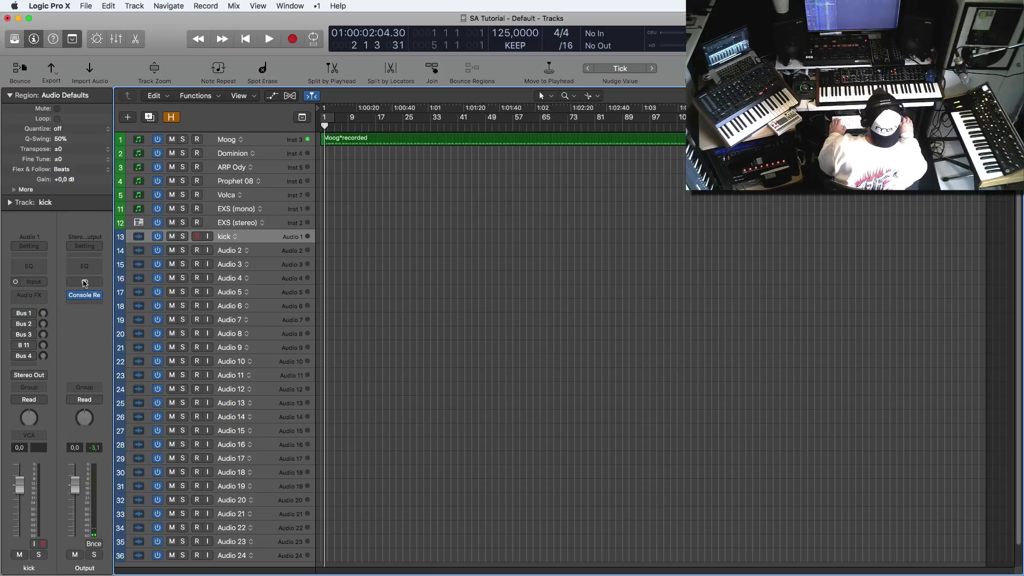
{"action": "left_click", "coordinate": [38, 285]}
{"action": "mouse_move", "coordinate": [43, 296]}
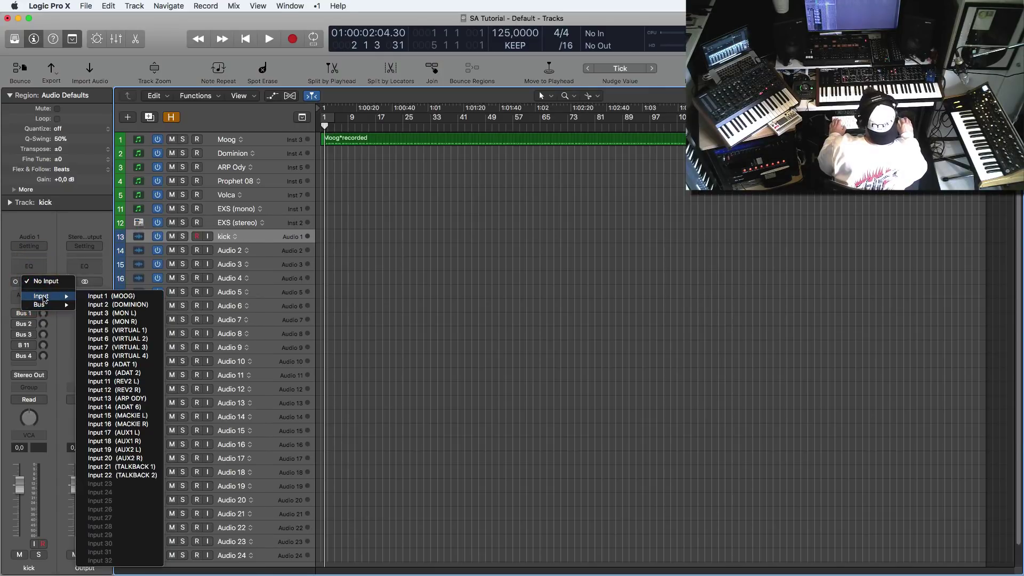
{"action": "left_click", "coordinate": [114, 297]}
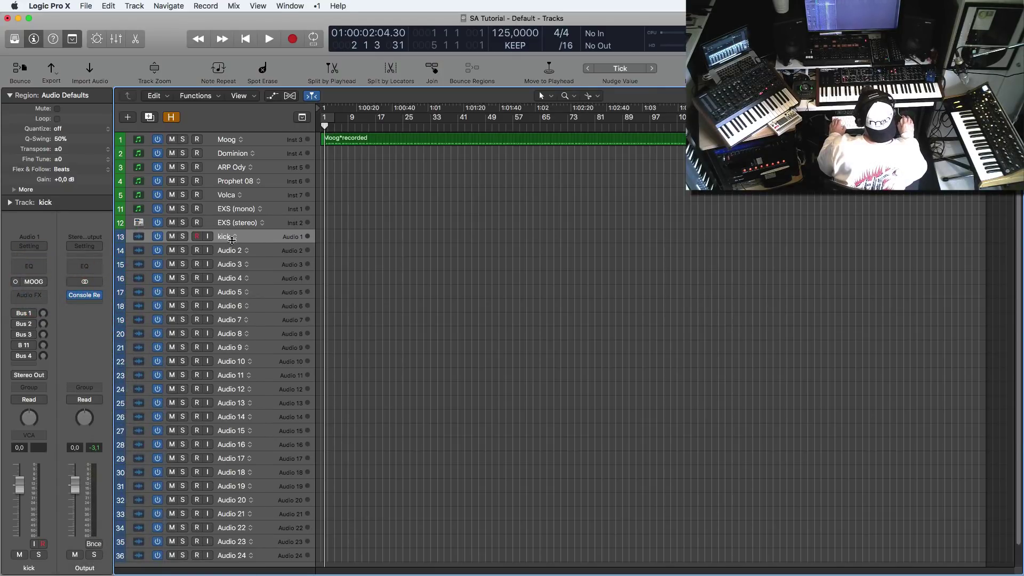
- Check the Moog signal during playback, and record about two bars of it as audio on the kick track from the project start
{"action": "key", "text": "space"}
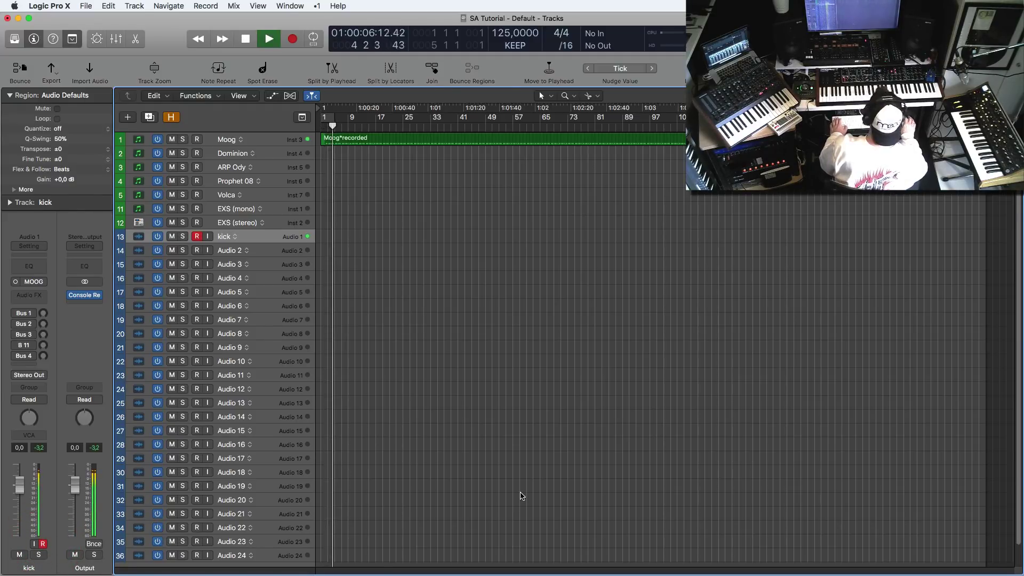
{"action": "key", "text": "space"}
{"action": "key", "text": "Return"}
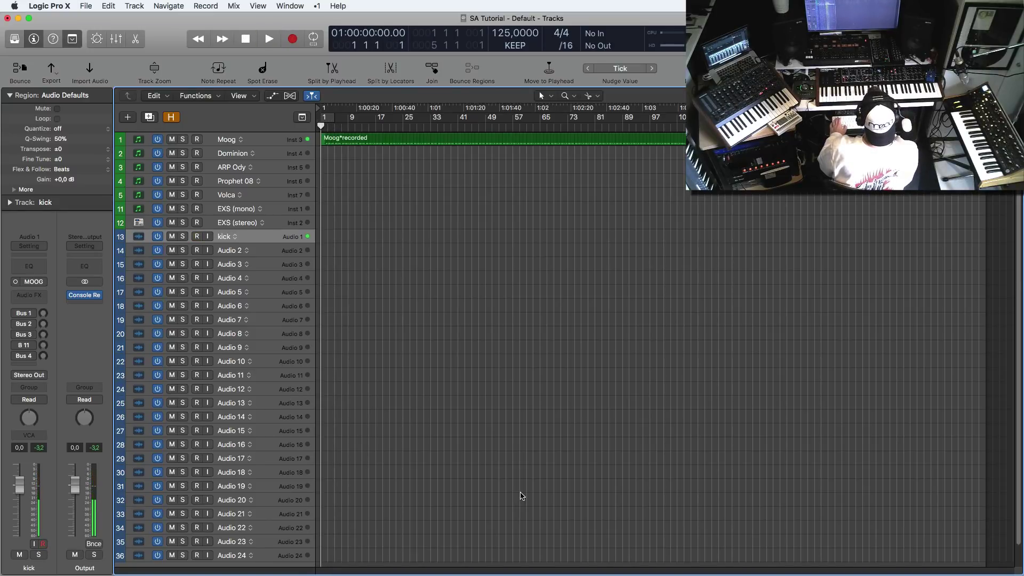
{"action": "key", "text": "r"}
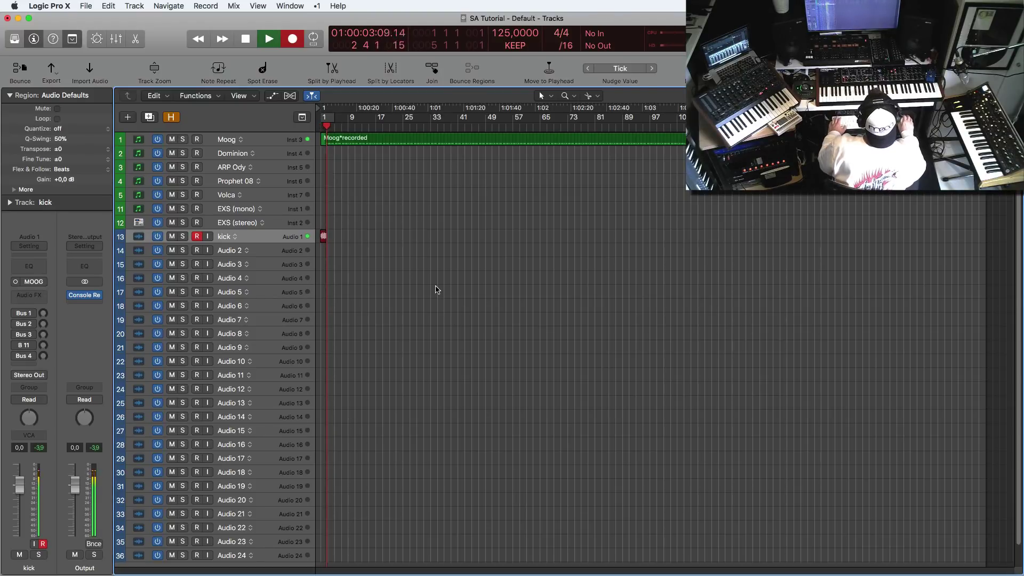
{"action": "key", "text": "space"}
- Mute the recorded Moog MIDI region and turn off its looping
{"action": "left_click", "coordinate": [341, 140]}
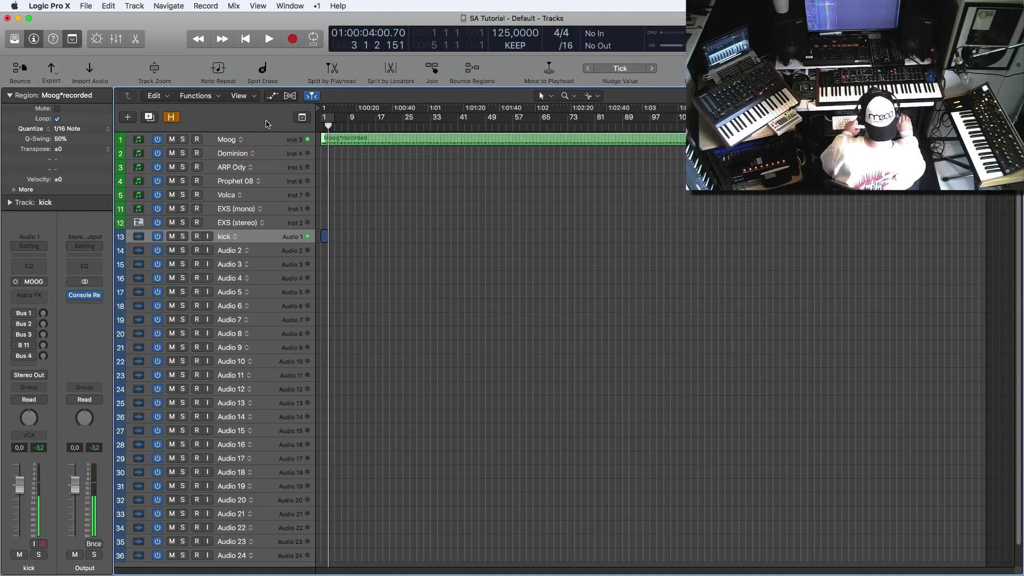
{"action": "key", "text": "ctrl+m"}
{"action": "key", "text": "l"}
- Divide the recorded audio region on the kick track at the start of bar 2
{"action": "left_click_drag", "start_coordinate": [344, 226], "coordinate": [291, 290]}
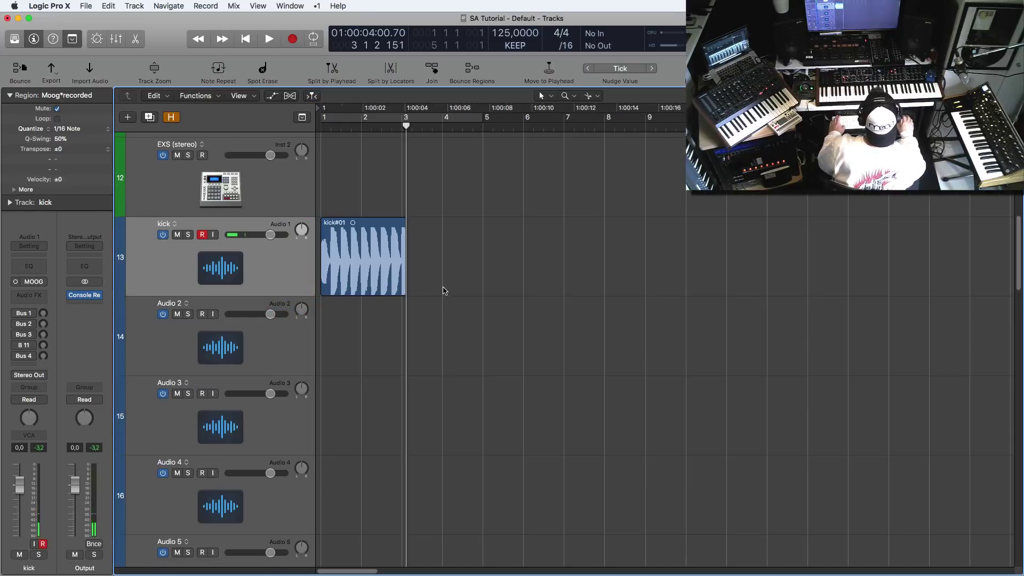
{"action": "left_click_drag", "start_coordinate": [451, 308], "coordinate": [274, 188]}
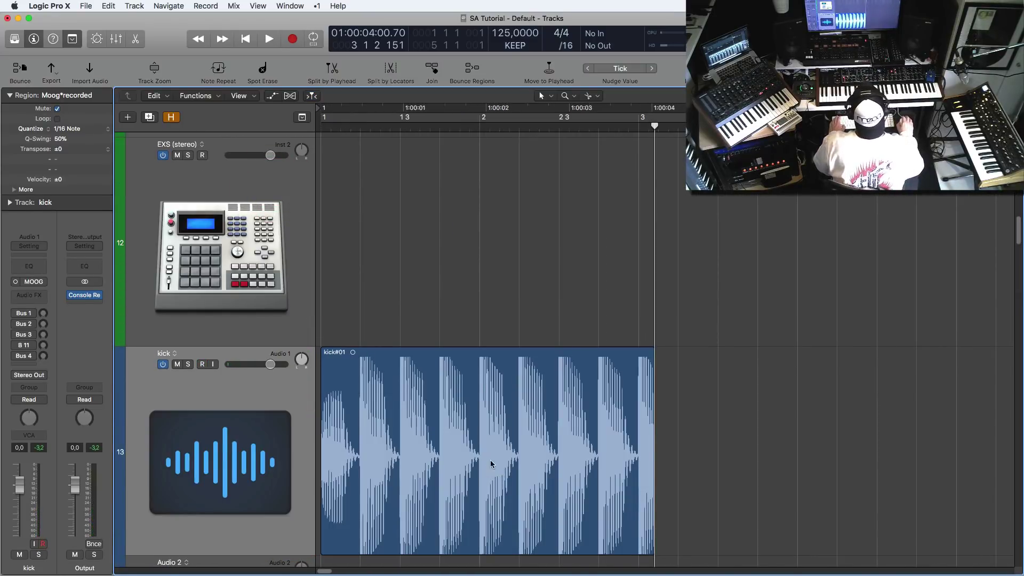
{"action": "left_click_drag", "start_coordinate": [526, 422], "coordinate": [478, 425]}
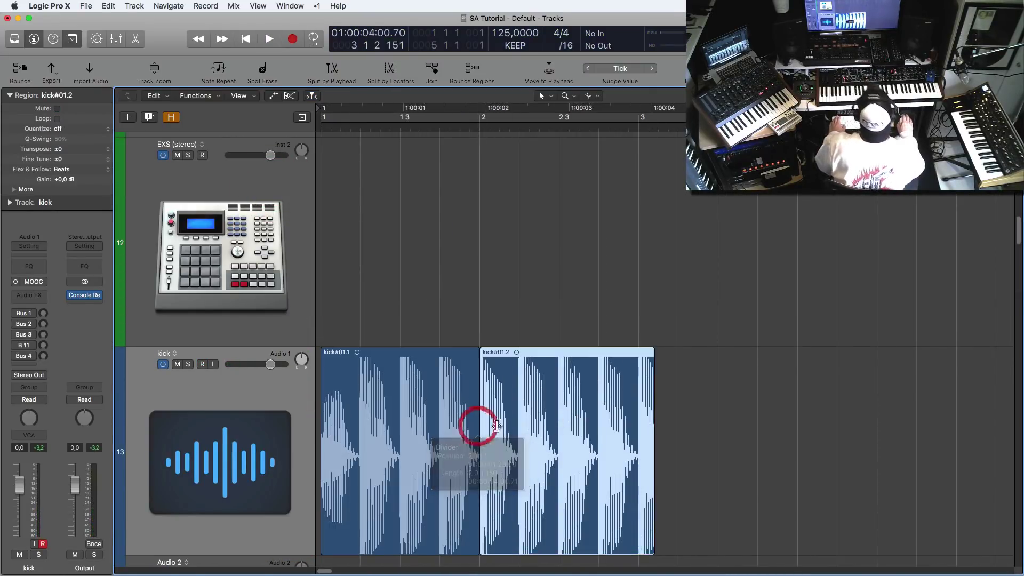
- Divide the kick audio at bar 3 and delete the leftover tail and the first-bar region, keeping only the second bar
{"action": "mouse_move", "coordinate": [637, 426]}
{"action": "left_mouse_down"}
{"action": "mouse_move", "coordinate": [661, 427]}
{"action": "mouse_move", "coordinate": [639, 427]}
{"action": "left_mouse_up"}
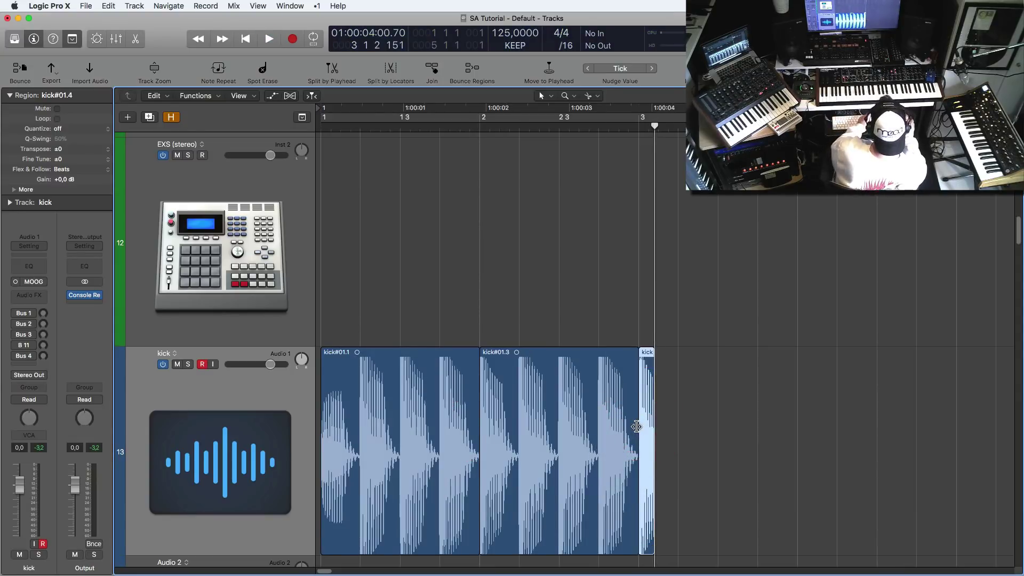
{"action": "key", "text": "Delete"}
{"action": "left_click", "coordinate": [404, 410]}
{"action": "key", "text": "Delete"}
- Move the one-bar kick region to the project start, turn on its looping and play it from the beginning
{"action": "left_click", "coordinate": [505, 379], "text": "ctrl+alt"}
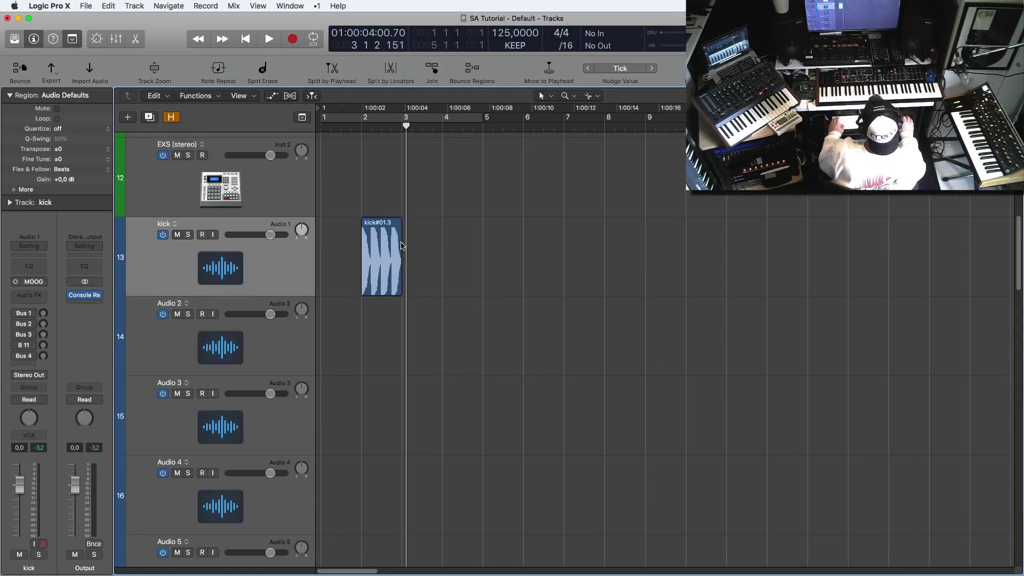
{"action": "left_click", "coordinate": [373, 252]}
{"action": "left_click_drag", "start_coordinate": [373, 252], "coordinate": [333, 252]}
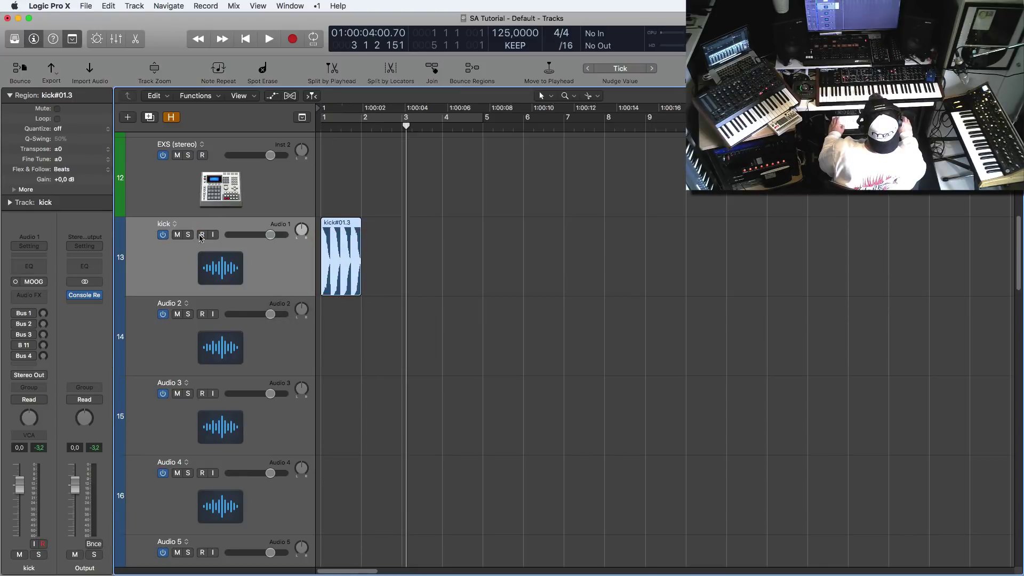
{"action": "left_click", "coordinate": [431, 297]}
{"action": "left_click", "coordinate": [326, 293]}
{"action": "key", "text": "l"}
{"action": "key", "text": "Return"}
{"action": "key", "text": "space"}
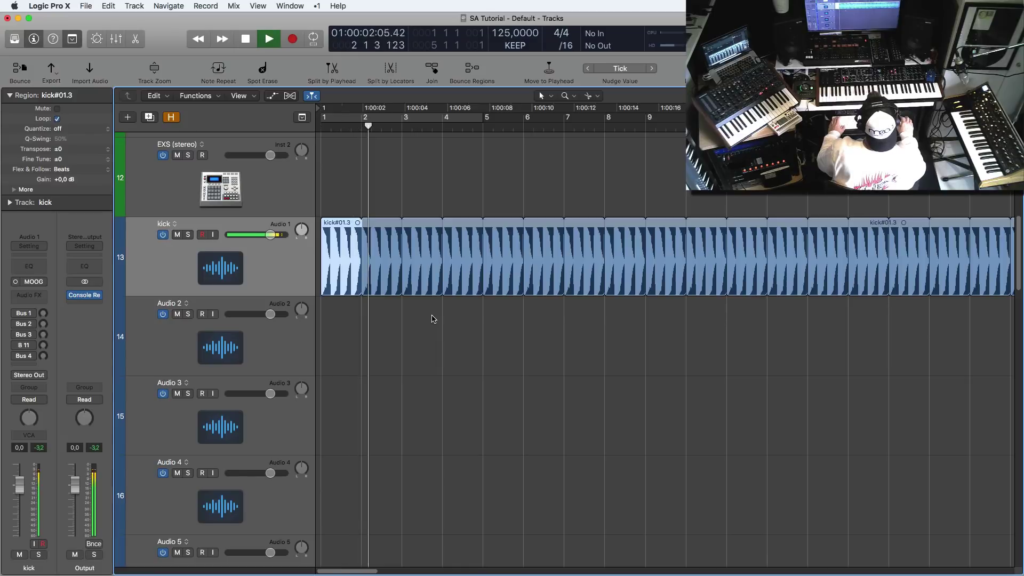
- Shorten the looped kick region to a single beat and play the loop from the project start
{"action": "left_click_drag", "start_coordinate": [375, 302], "coordinate": [263, 222]}
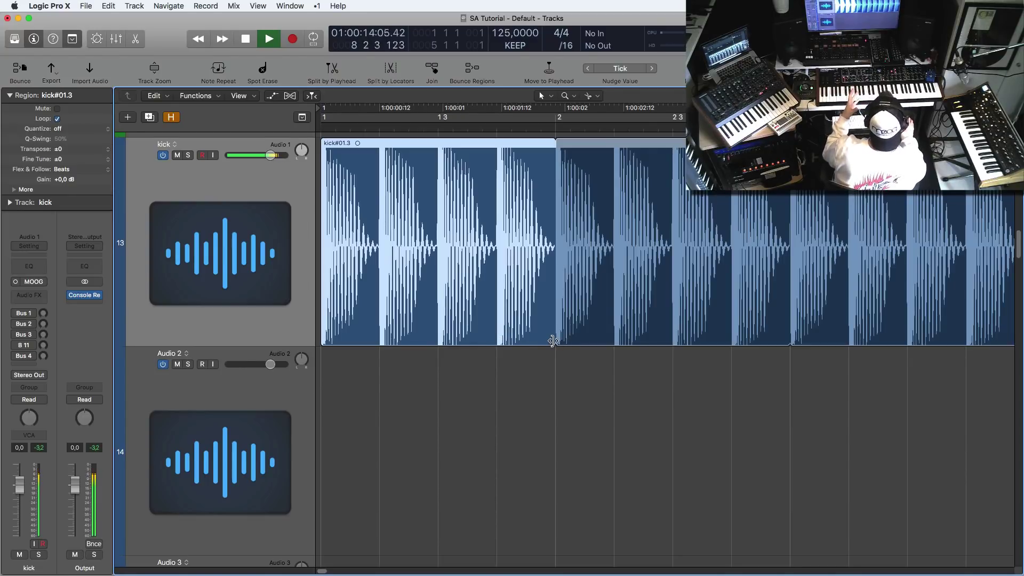
{"action": "left_click_drag", "start_coordinate": [515, 341], "coordinate": [379, 344]}
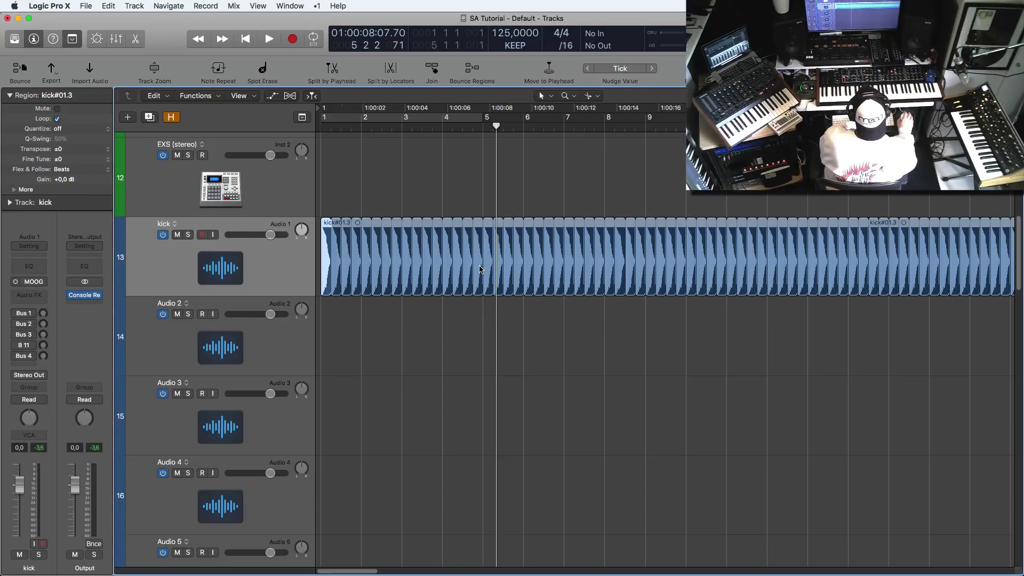
{"action": "key", "text": "Return"}
{"action": "key", "text": "space"}
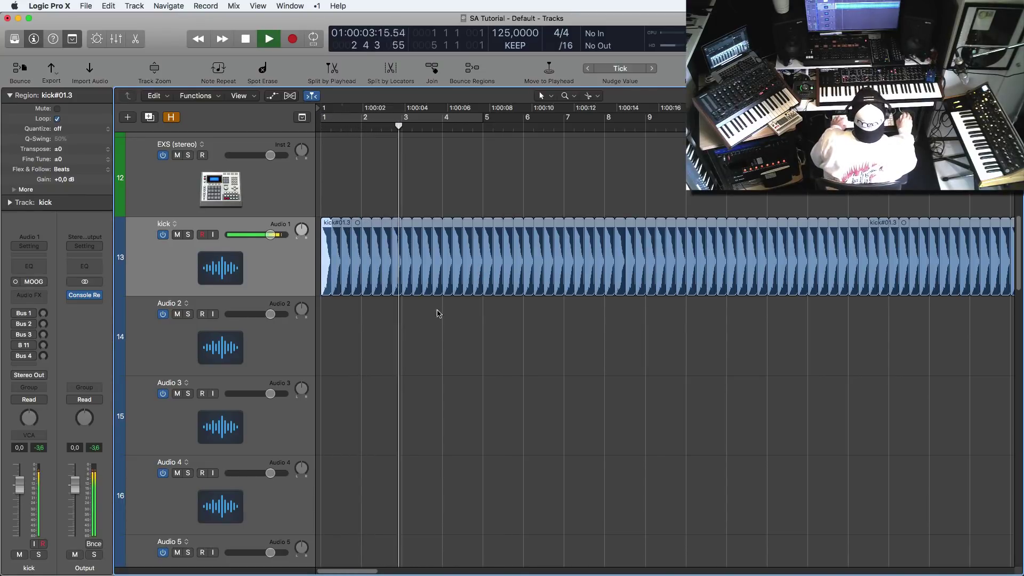
{"action": "key", "text": "space"}
- Add one software instrument track below EXS (stereo) using the mono version of Sonic Academy's Kick 2
{"action": "left_click", "coordinate": [434, 326], "text": "ctrl+alt"}
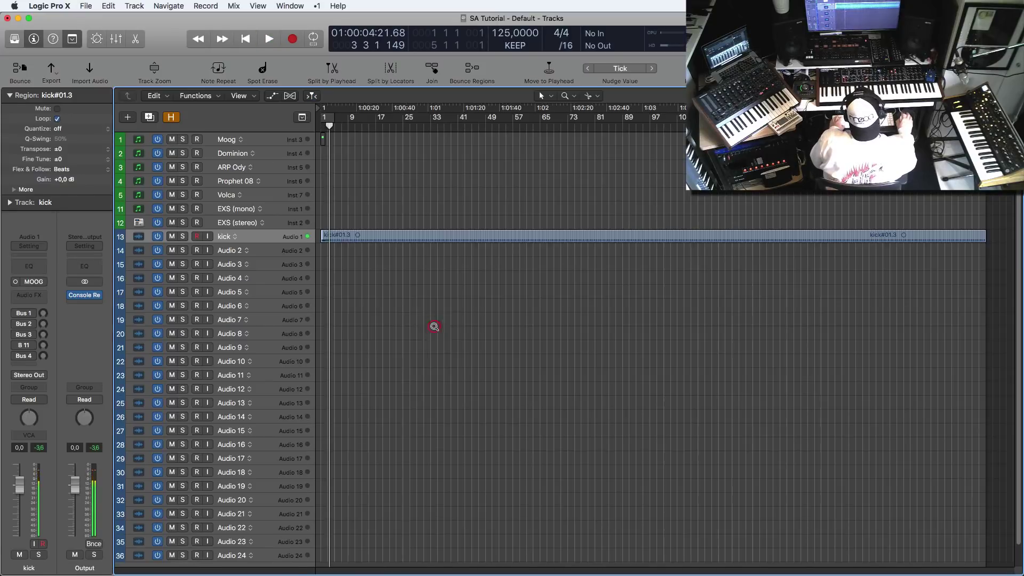
{"action": "key", "text": "l"}
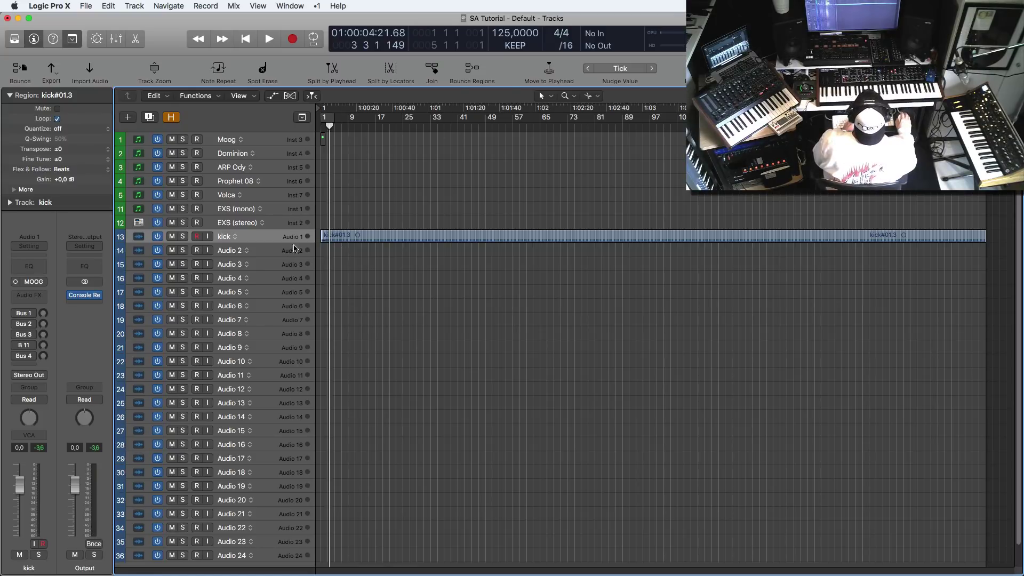
{"action": "left_click", "coordinate": [298, 219]}
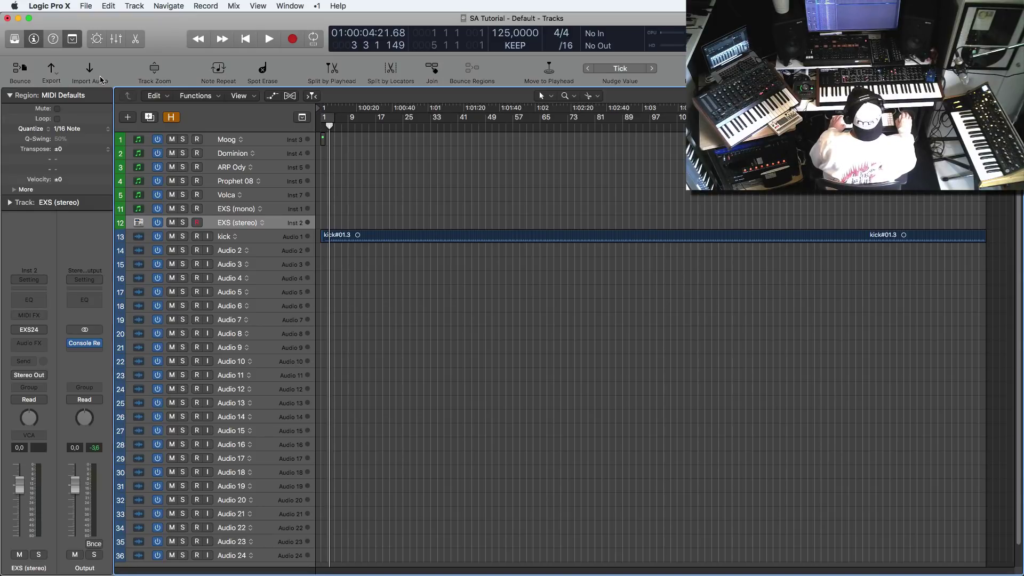
{"action": "left_click", "coordinate": [128, 119]}
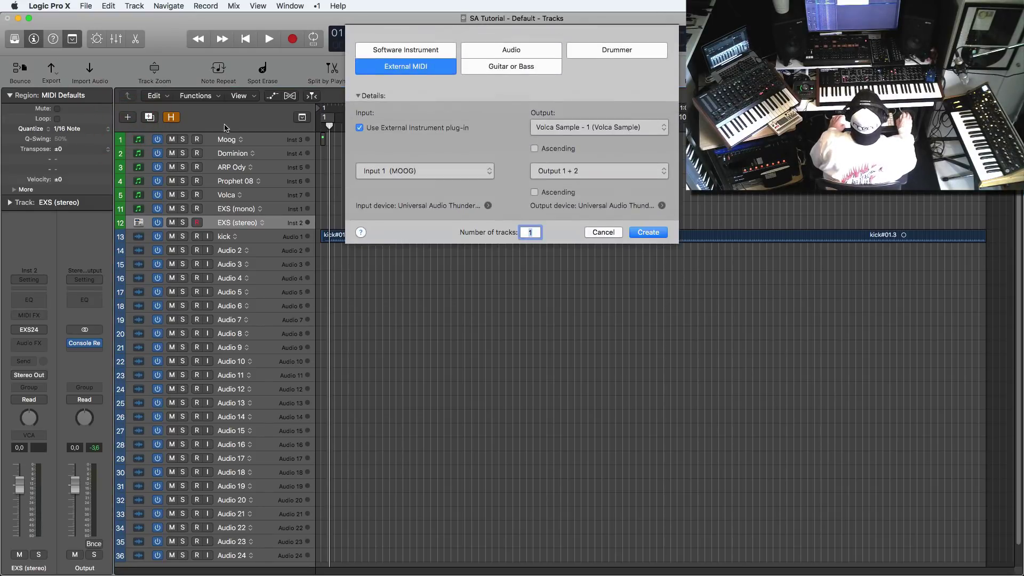
{"action": "left_click", "coordinate": [416, 50]}
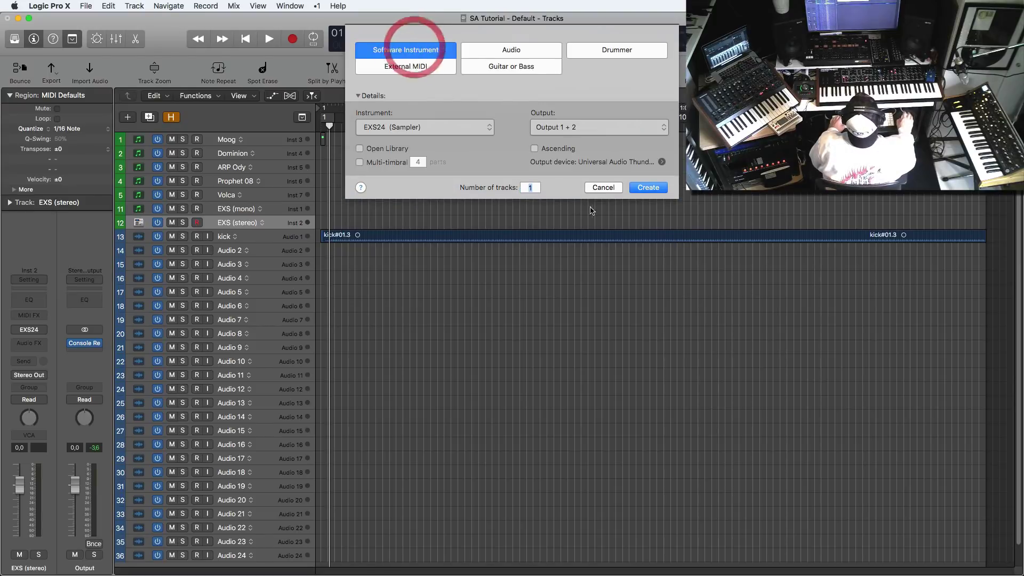
{"action": "left_click", "coordinate": [416, 127]}
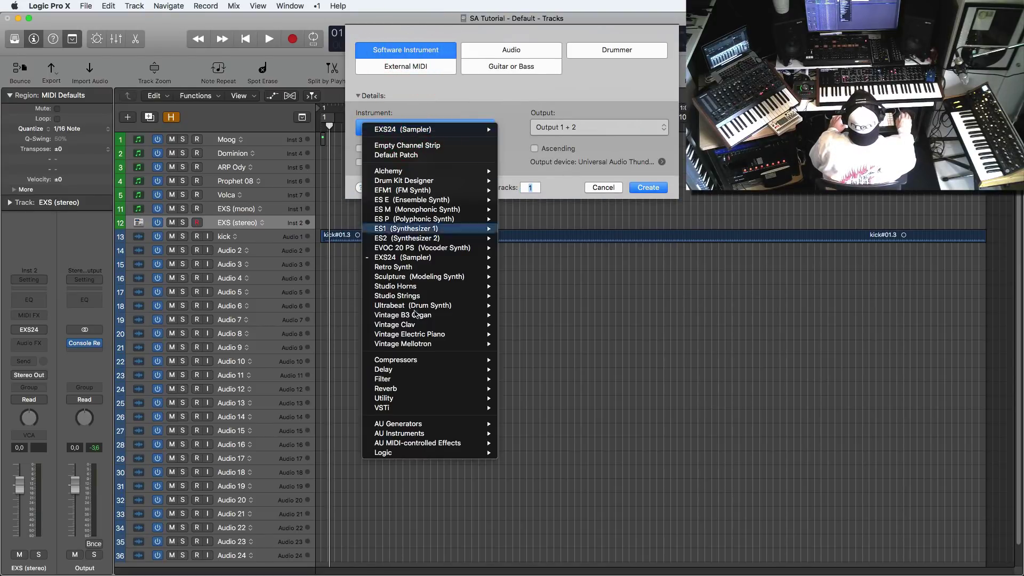
{"action": "mouse_move", "coordinate": [396, 442]}
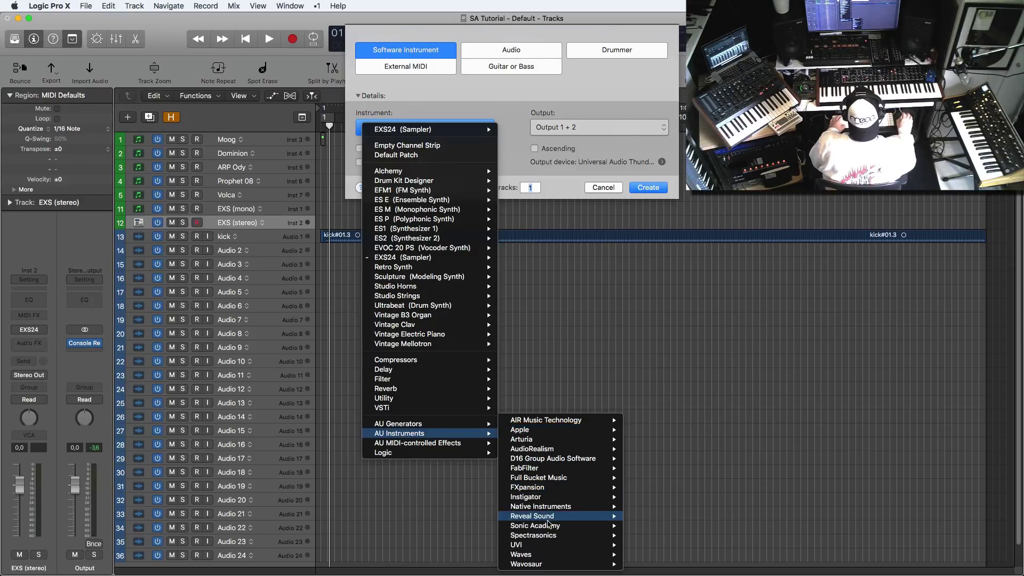
{"action": "mouse_move", "coordinate": [550, 527]}
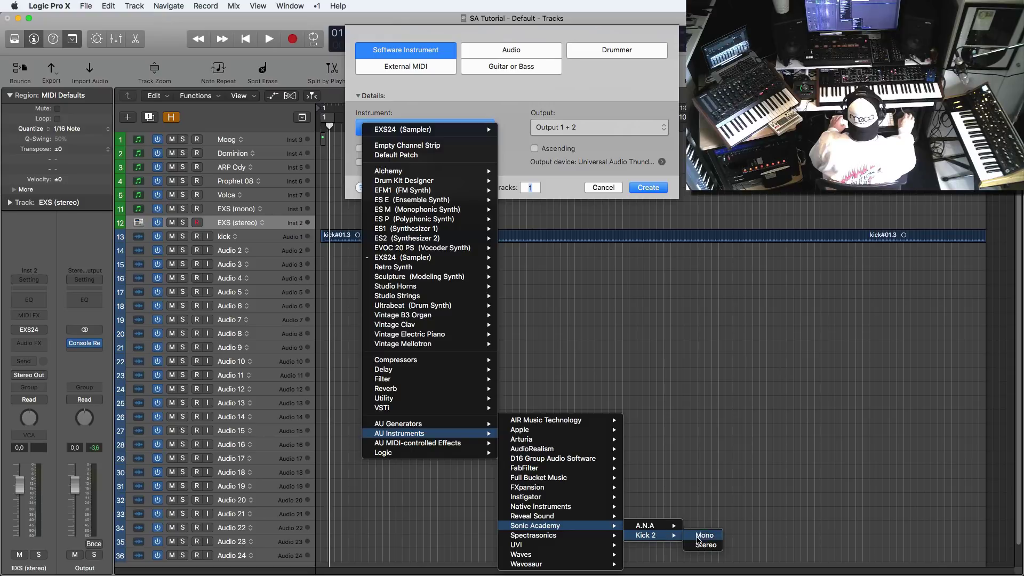
{"action": "left_click", "coordinate": [700, 536]}
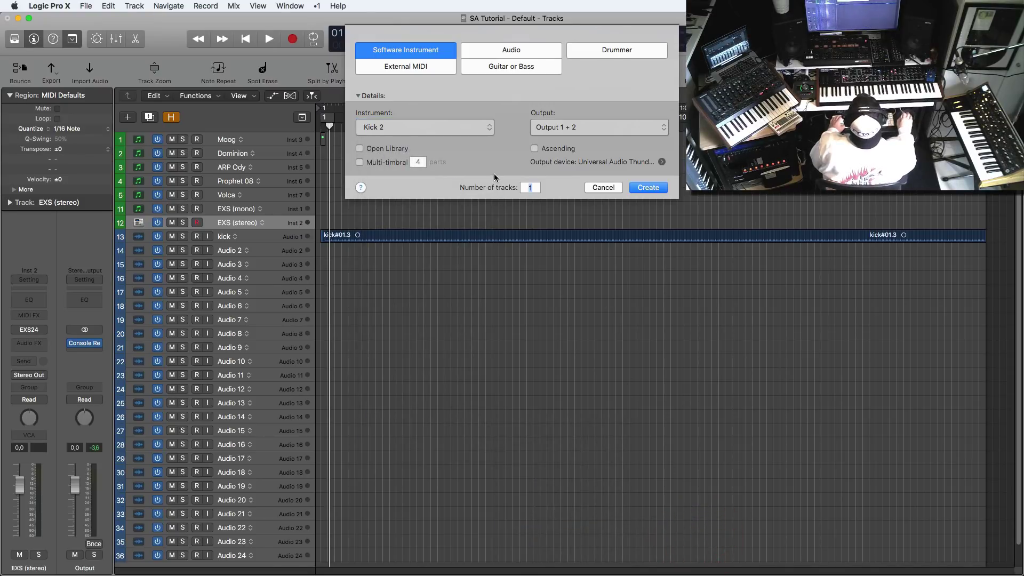
{"action": "left_click", "coordinate": [648, 187]}
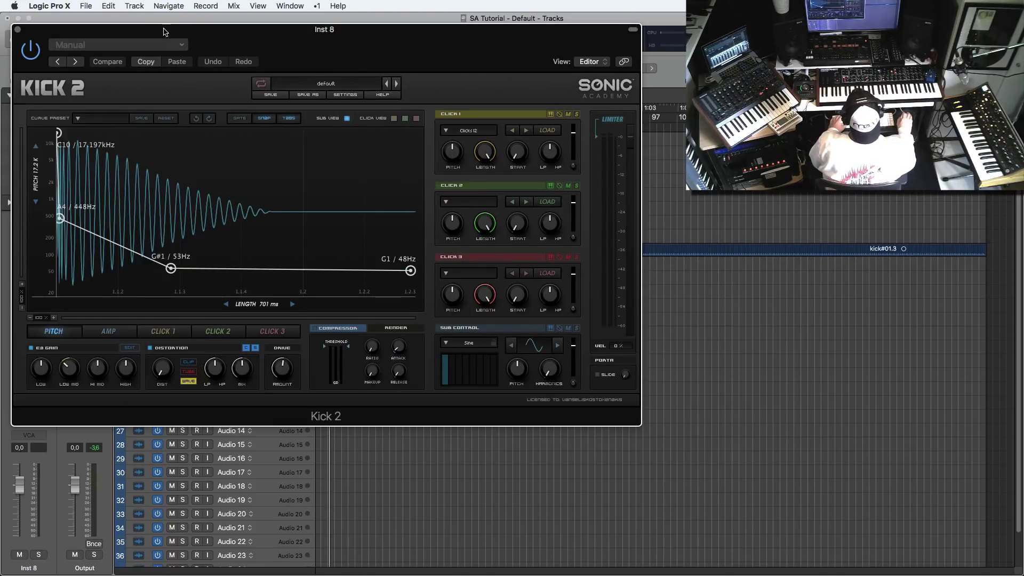
- Reshape Kick 2's pitch envelope with its two middle points at about 156 Hz and 46 Hz, and lower the Inst 8 volume to -5,0
{"action": "left_click_drag", "start_coordinate": [189, 32], "coordinate": [503, 107]}
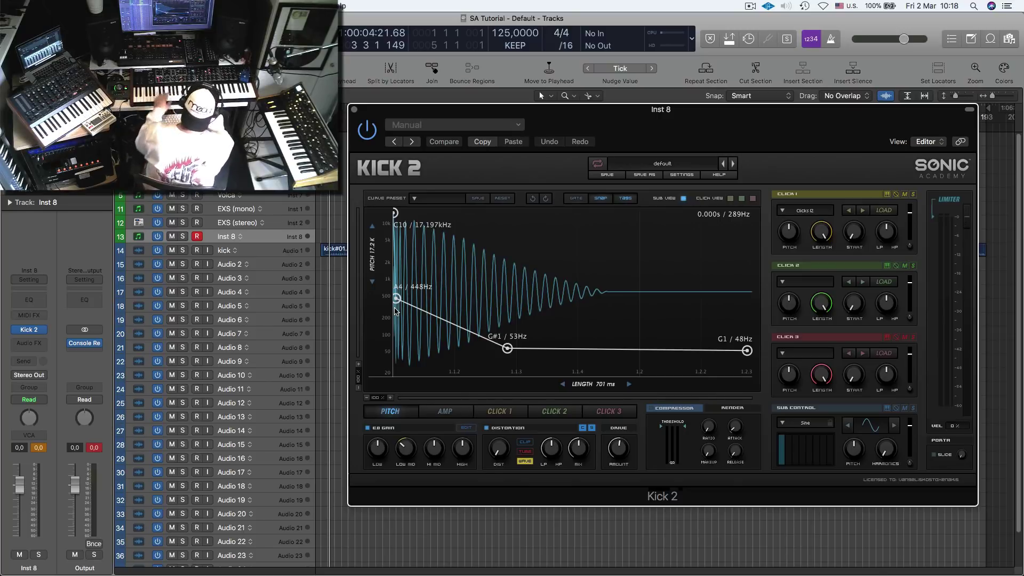
{"action": "left_click_drag", "start_coordinate": [395, 299], "coordinate": [425, 314]}
{"action": "left_click_drag", "start_coordinate": [509, 349], "coordinate": [584, 359]}
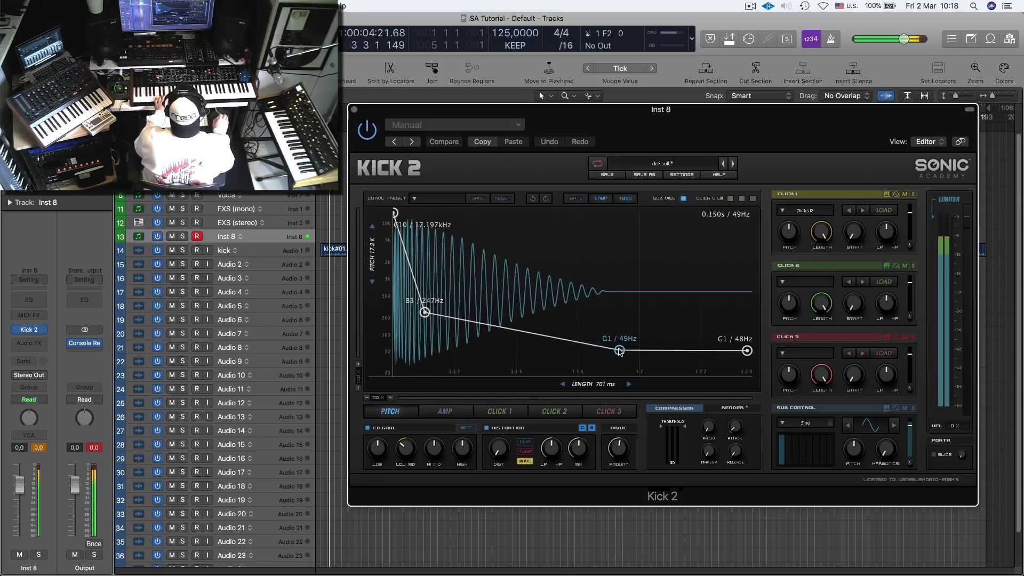
{"action": "left_click_drag", "start_coordinate": [594, 352], "coordinate": [604, 353]}
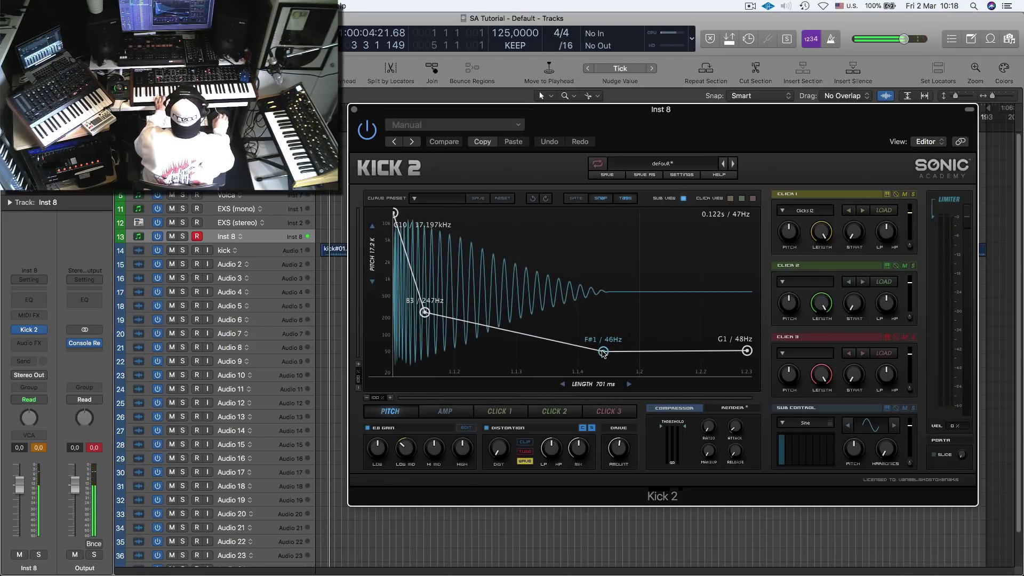
{"action": "left_click_drag", "start_coordinate": [471, 319], "coordinate": [473, 347]}
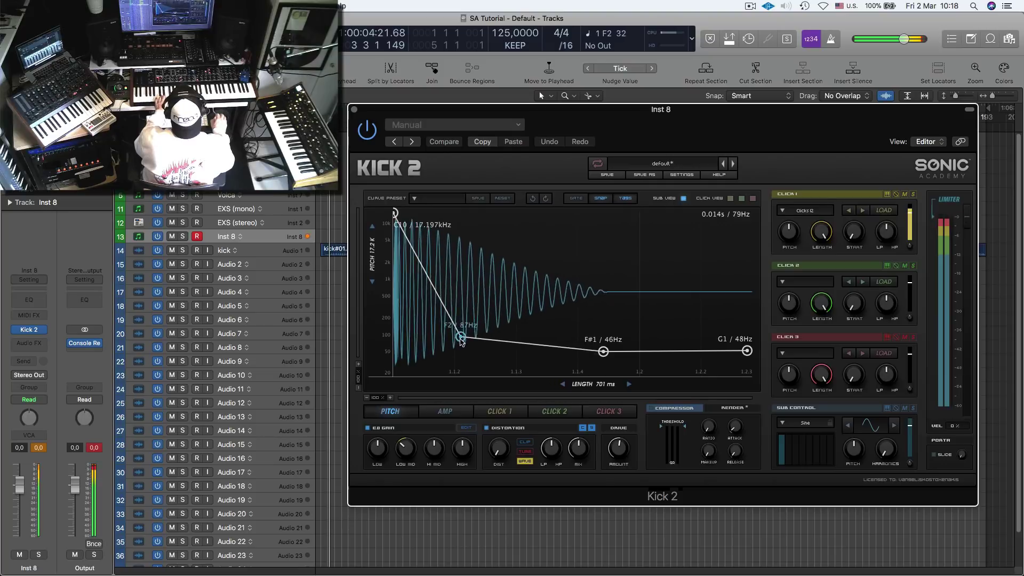
{"action": "left_click_drag", "start_coordinate": [20, 486], "coordinate": [18, 514]}
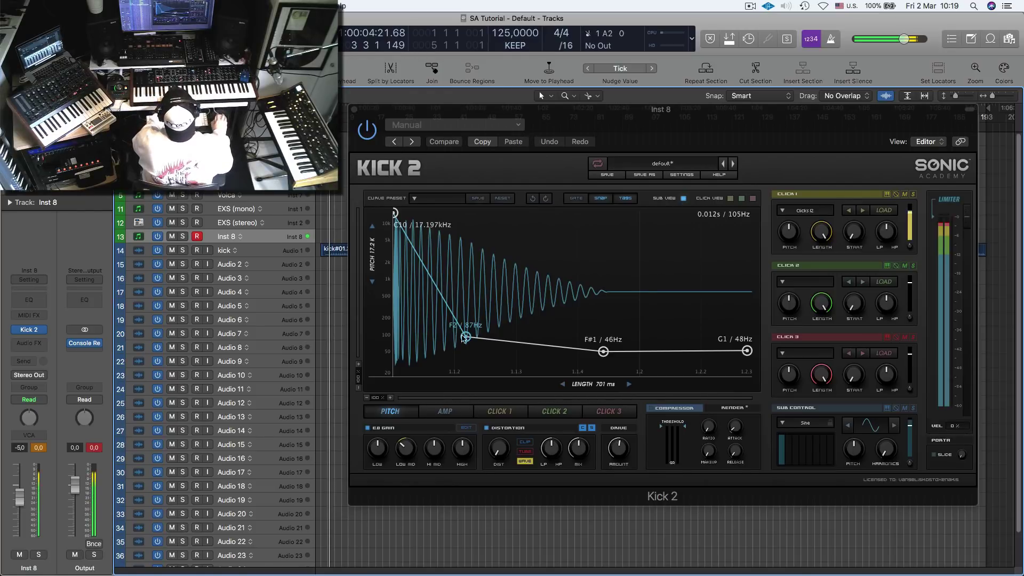
{"action": "mouse_move", "coordinate": [466, 337]}
{"action": "left_mouse_down"}
{"action": "mouse_move", "coordinate": [502, 343]}
{"action": "mouse_move", "coordinate": [427, 323]}
{"action": "mouse_move", "coordinate": [450, 336]}
{"action": "mouse_move", "coordinate": [450, 325]}
{"action": "left_mouse_up"}
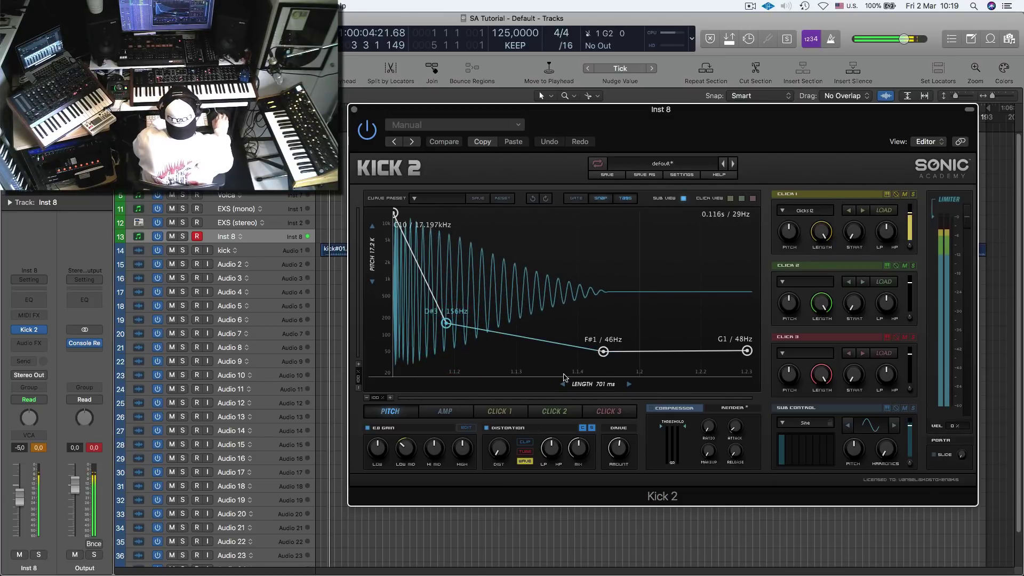
- Lower the starting levels of Kick 2's click envelopes, bringing Click 2 to 0.14 and Click 3 to 0.04 as well as reducing Click 1
{"action": "left_click", "coordinate": [499, 412]}
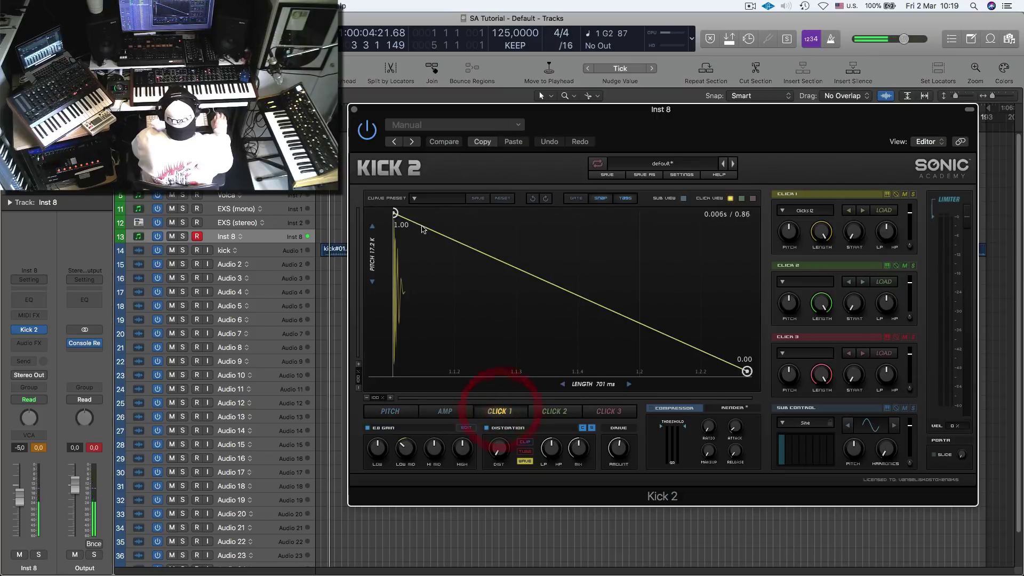
{"action": "left_click_drag", "start_coordinate": [393, 213], "coordinate": [398, 350]}
{"action": "left_click", "coordinate": [554, 412]}
{"action": "left_click_drag", "start_coordinate": [395, 298], "coordinate": [397, 353]}
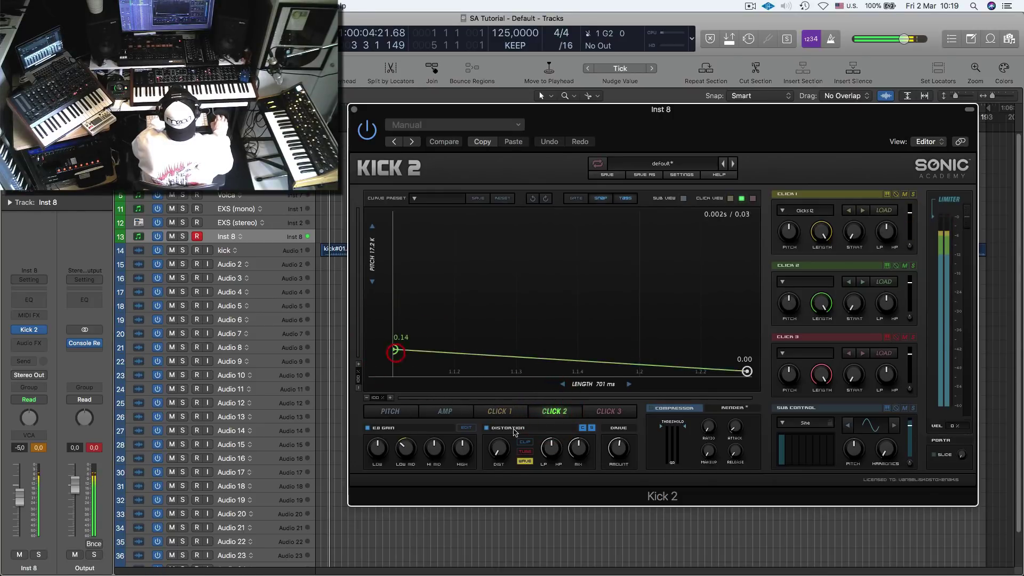
{"action": "left_click", "coordinate": [606, 410]}
{"action": "left_click_drag", "start_coordinate": [395, 292], "coordinate": [396, 368]}
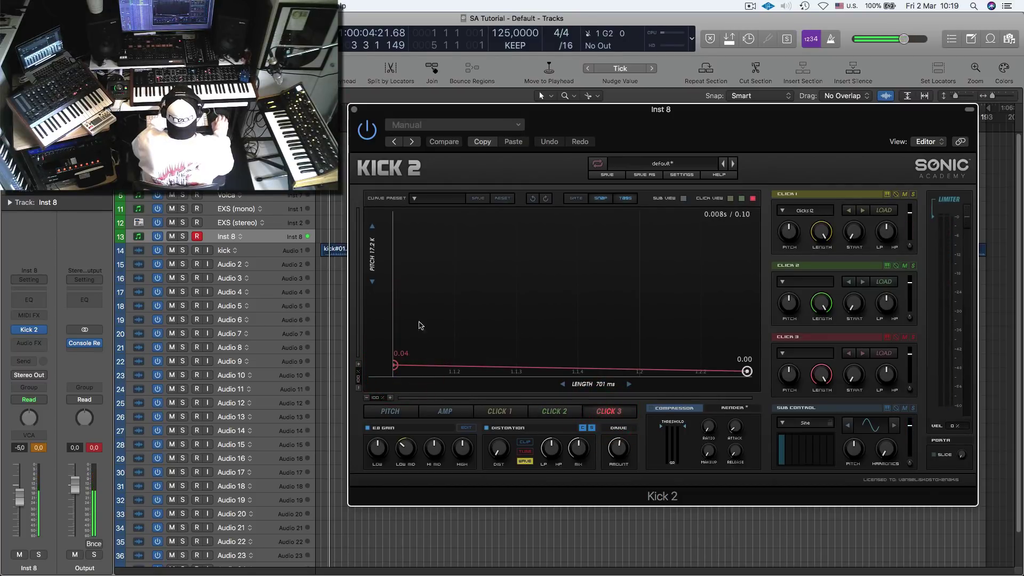
- Adjust Kick 2's overall length to 741 ms and its overall pitch to 5.6 K
{"action": "left_click", "coordinate": [596, 384]}
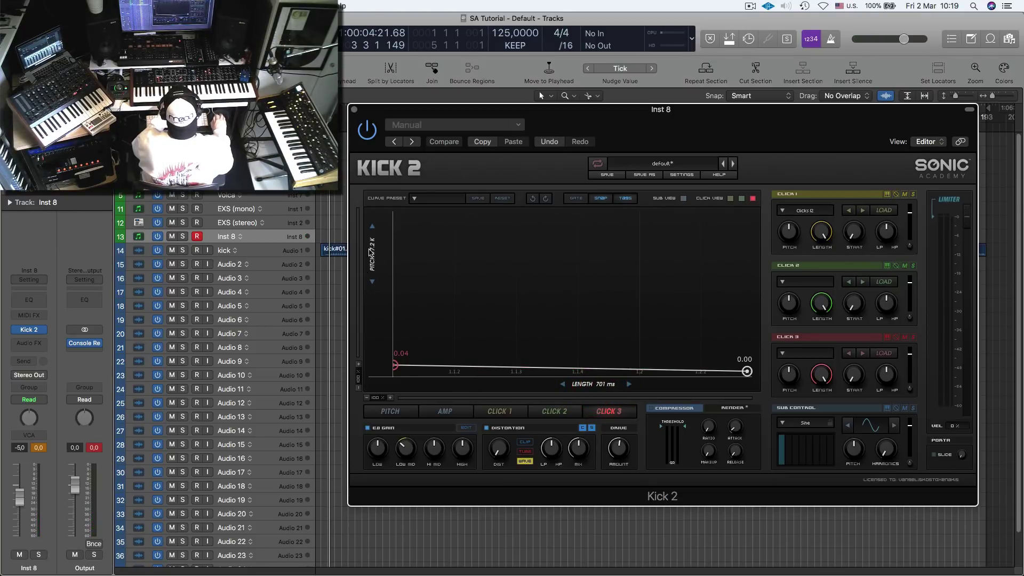
{"action": "left_click_drag", "start_coordinate": [372, 252], "coordinate": [375, 280]}
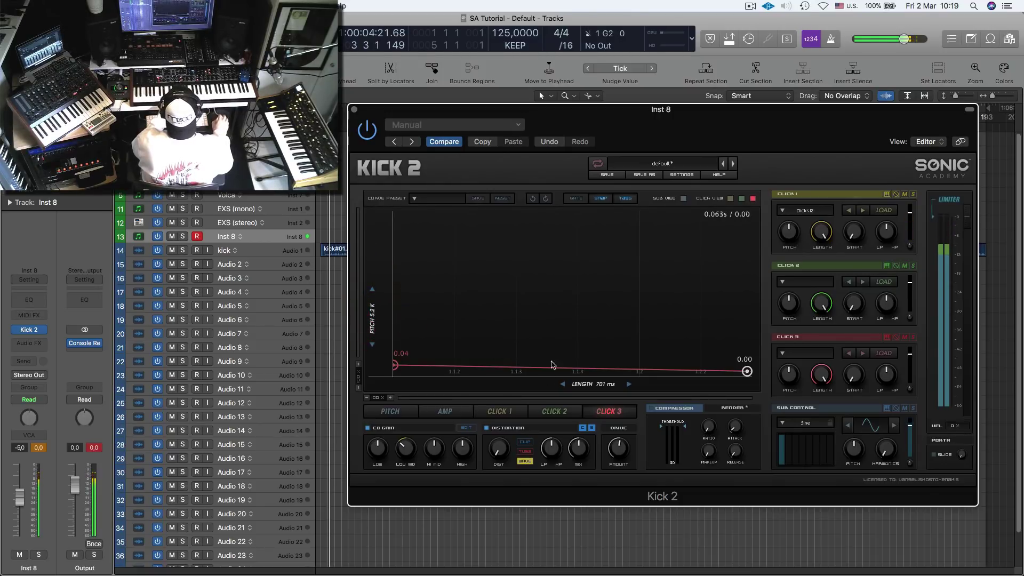
{"action": "mouse_move", "coordinate": [605, 384]}
{"action": "left_mouse_down"}
{"action": "mouse_move", "coordinate": [571, 386]}
{"action": "mouse_move", "coordinate": [611, 387]}
{"action": "left_mouse_up"}
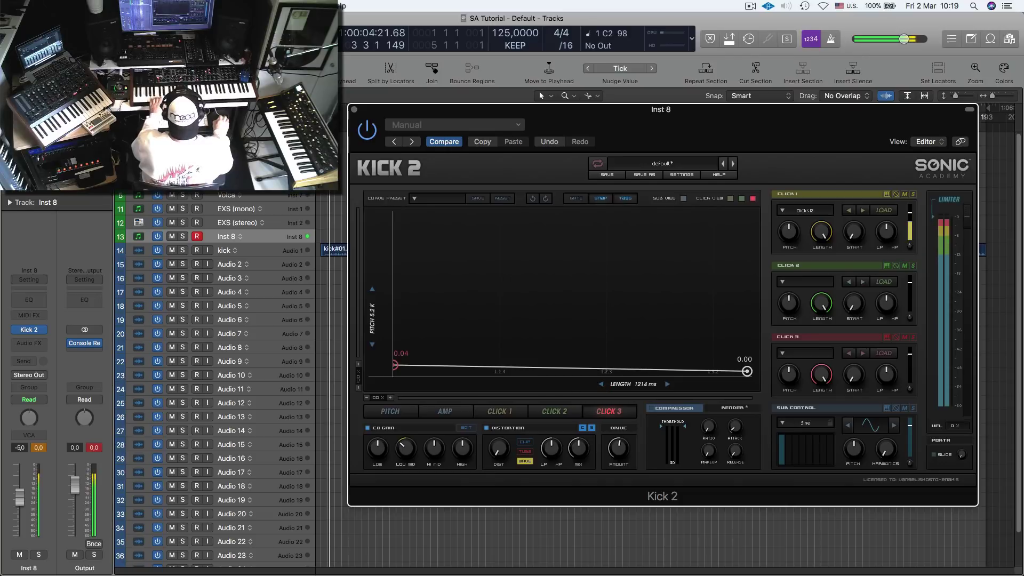
{"action": "left_click_drag", "start_coordinate": [629, 384], "coordinate": [599, 385]}
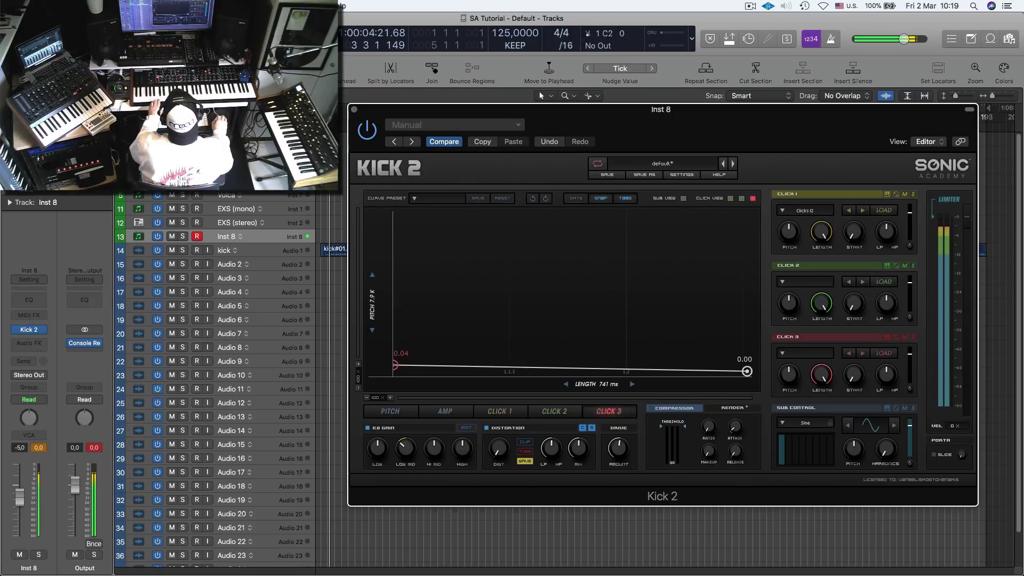
{"action": "left_click_drag", "start_coordinate": [372, 319], "coordinate": [394, 301]}
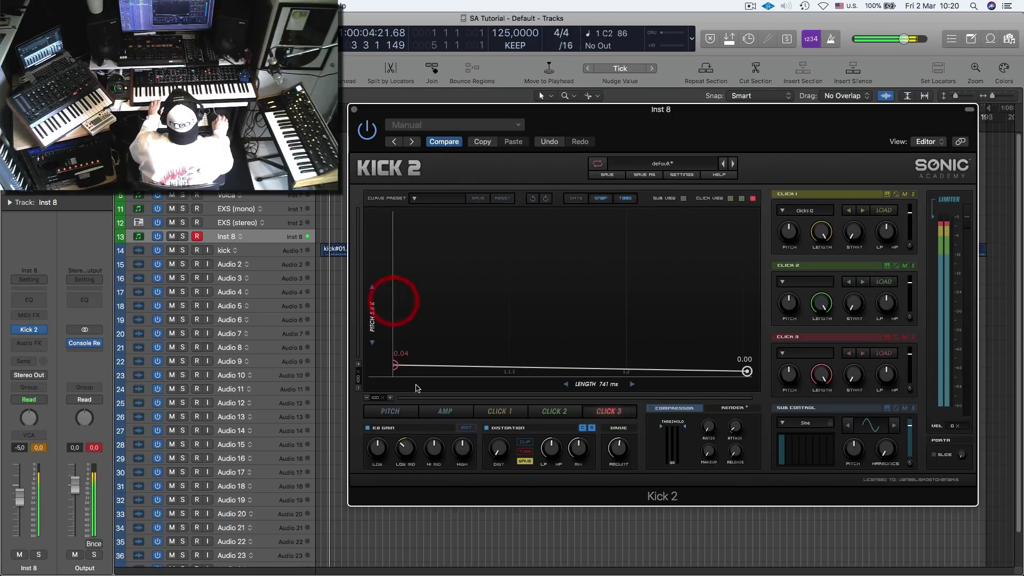
- Reshape Kick 2's amp envelope, setting its points after the start to levels of about 0.85, 0.89, 0.64 and 0.49
{"action": "left_click", "coordinate": [438, 412]}
{"action": "left_click_drag", "start_coordinate": [421, 226], "coordinate": [421, 251]}
{"action": "left_click_drag", "start_coordinate": [507, 214], "coordinate": [552, 274]}
{"action": "left_click_drag", "start_coordinate": [613, 257], "coordinate": [621, 296]}
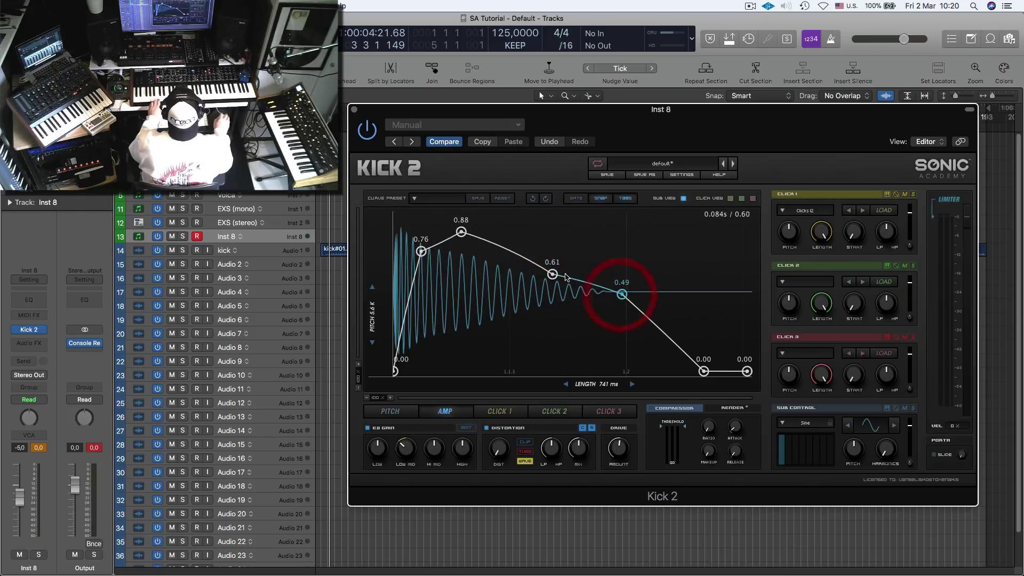
{"action": "mouse_move", "coordinate": [553, 274]}
{"action": "left_mouse_down"}
{"action": "mouse_move", "coordinate": [558, 290]}
{"action": "mouse_move", "coordinate": [562, 270]}
{"action": "left_mouse_up"}
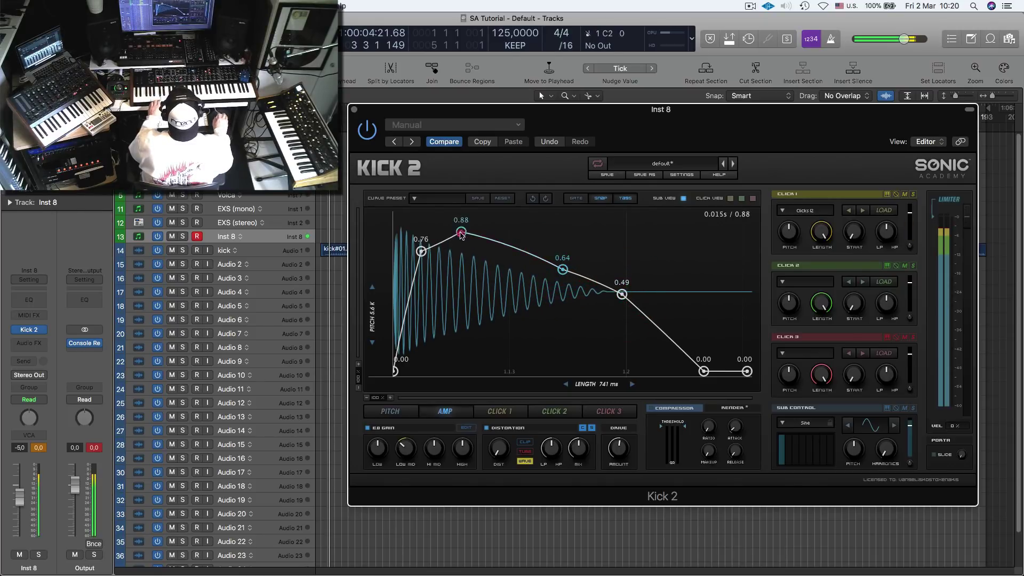
{"action": "left_click_drag", "start_coordinate": [461, 232], "coordinate": [497, 244]}
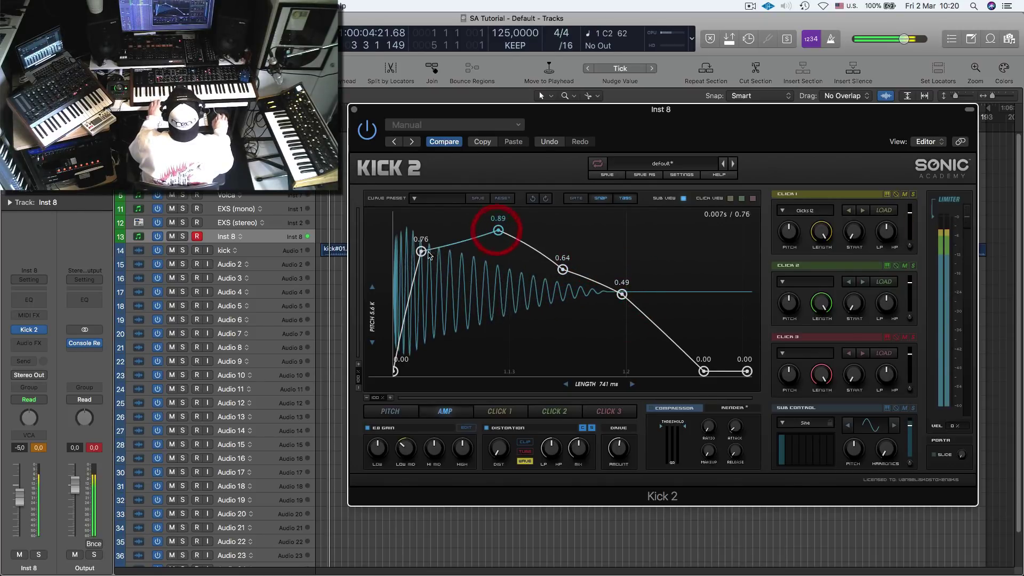
{"action": "left_click_drag", "start_coordinate": [462, 332], "coordinate": [427, 263]}
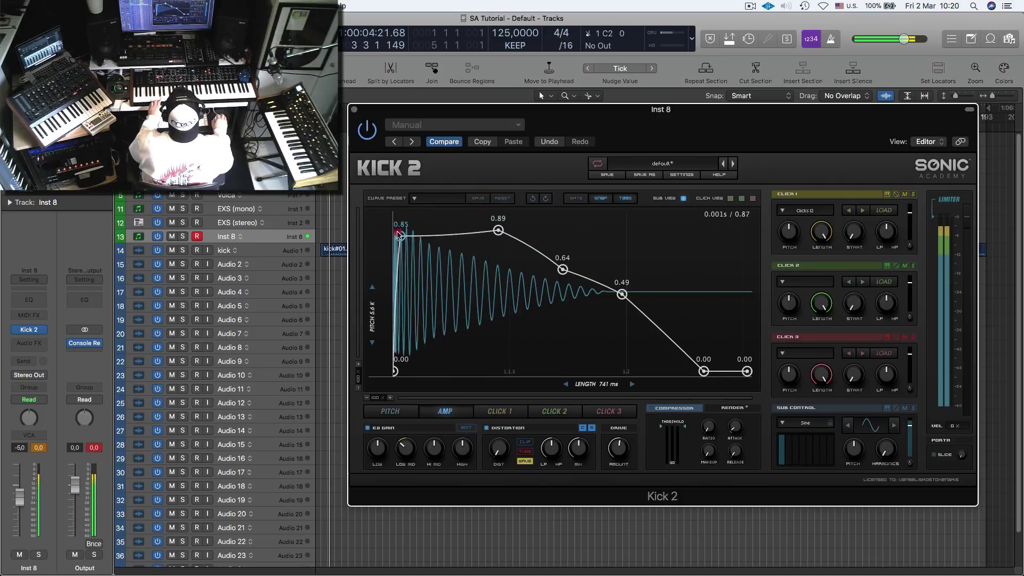
- Reshape Kick 2's amp envelope with points at levels of about 0.70, 0.84, 0.52 and 0.33, extending the final decay to the end
{"action": "left_click_drag", "start_coordinate": [390, 216], "coordinate": [393, 228]}
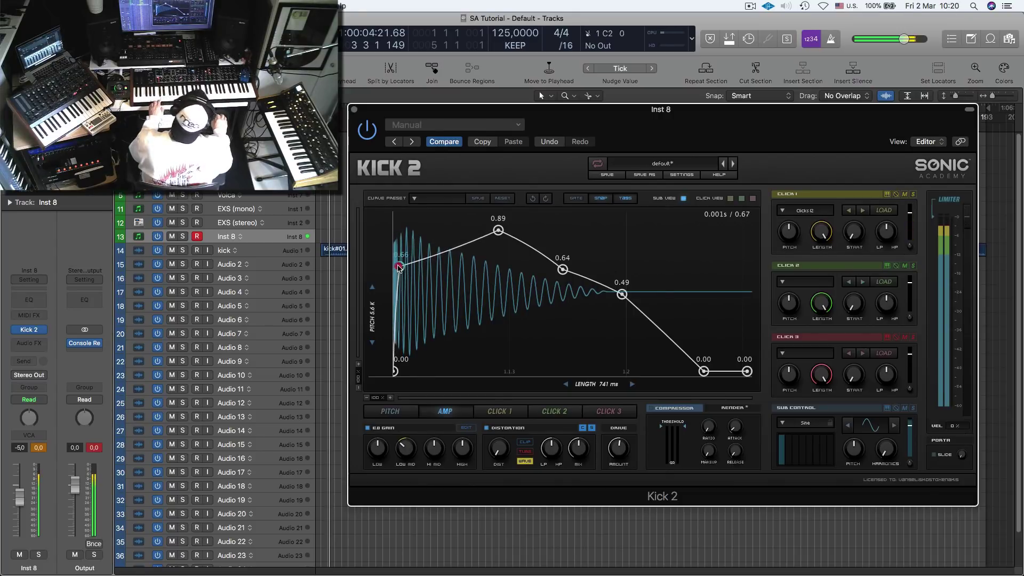
{"action": "mouse_move", "coordinate": [422, 267]}
{"action": "left_mouse_down"}
{"action": "mouse_move", "coordinate": [395, 271]}
{"action": "mouse_move", "coordinate": [406, 262]}
{"action": "left_mouse_up"}
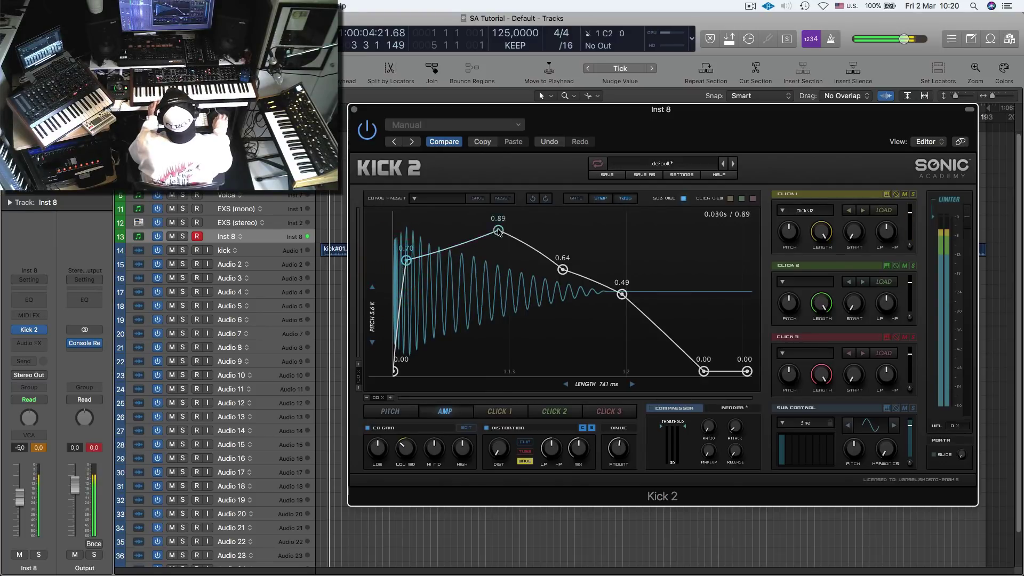
{"action": "mouse_move", "coordinate": [498, 232]}
{"action": "left_mouse_down"}
{"action": "mouse_move", "coordinate": [487, 354]}
{"action": "mouse_move", "coordinate": [496, 317]}
{"action": "mouse_move", "coordinate": [487, 239]}
{"action": "left_mouse_up"}
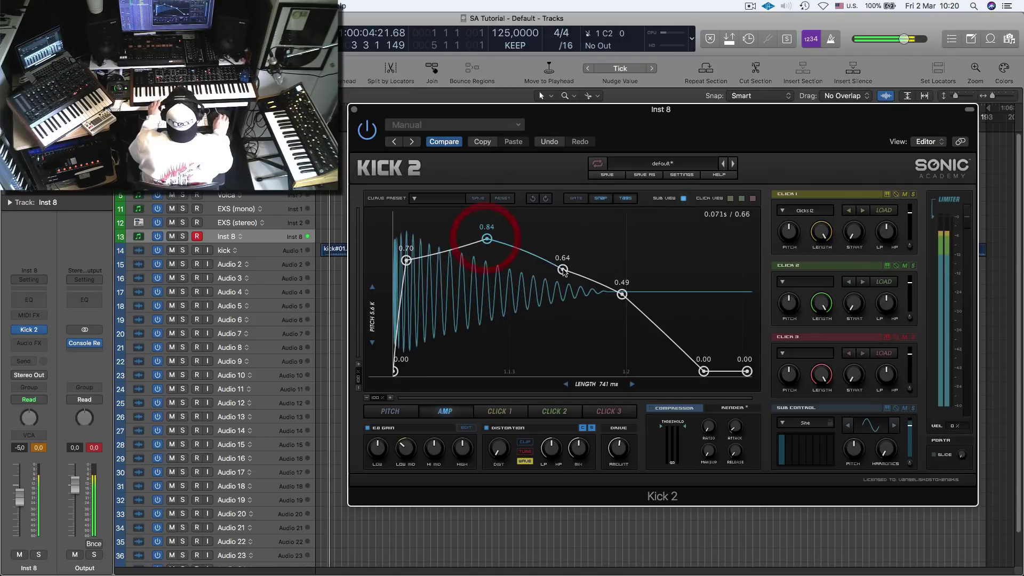
{"action": "left_click_drag", "start_coordinate": [564, 272], "coordinate": [651, 318]}
{"action": "left_click_drag", "start_coordinate": [704, 372], "coordinate": [772, 376]}
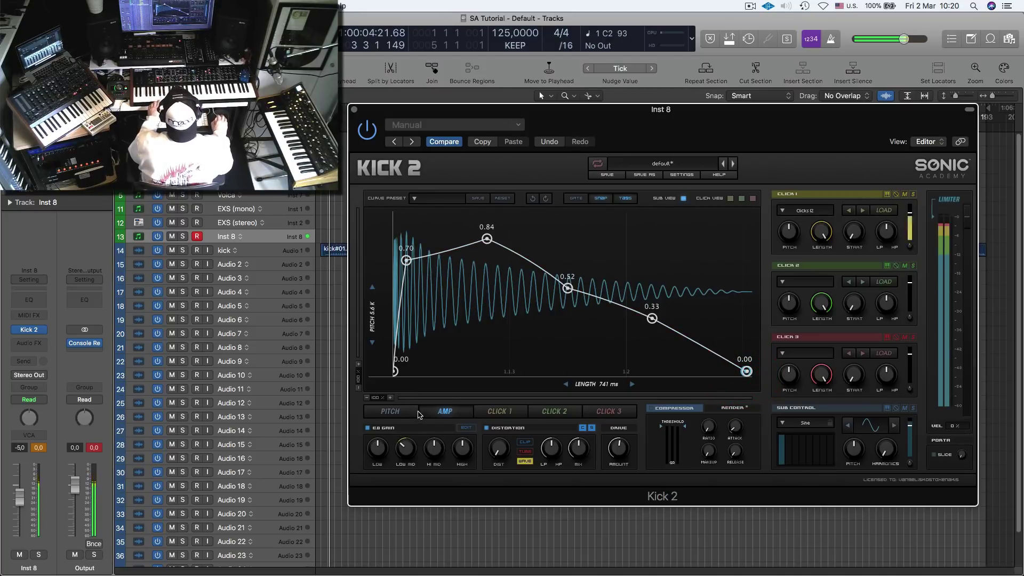
- Raise Kick 2's overall pitch to 6.0 K and the Inst 8 channel volume to -0,5
{"action": "left_click", "coordinate": [390, 411]}
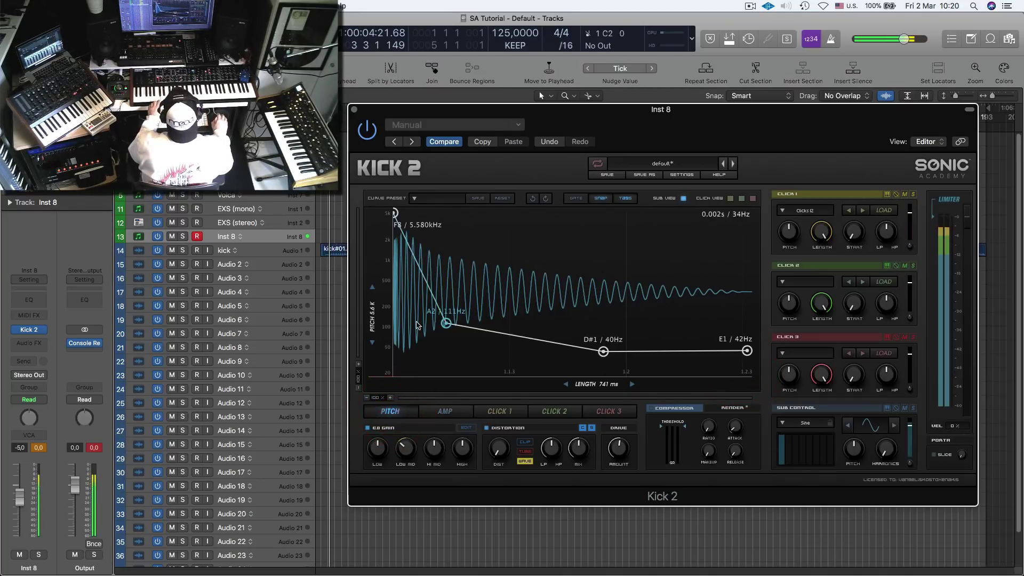
{"action": "mouse_move", "coordinate": [372, 316]}
{"action": "left_mouse_down"}
{"action": "mouse_move", "coordinate": [389, 243]}
{"action": "mouse_move", "coordinate": [398, 331]}
{"action": "mouse_move", "coordinate": [397, 316]}
{"action": "mouse_move", "coordinate": [372, 315]}
{"action": "left_mouse_up"}
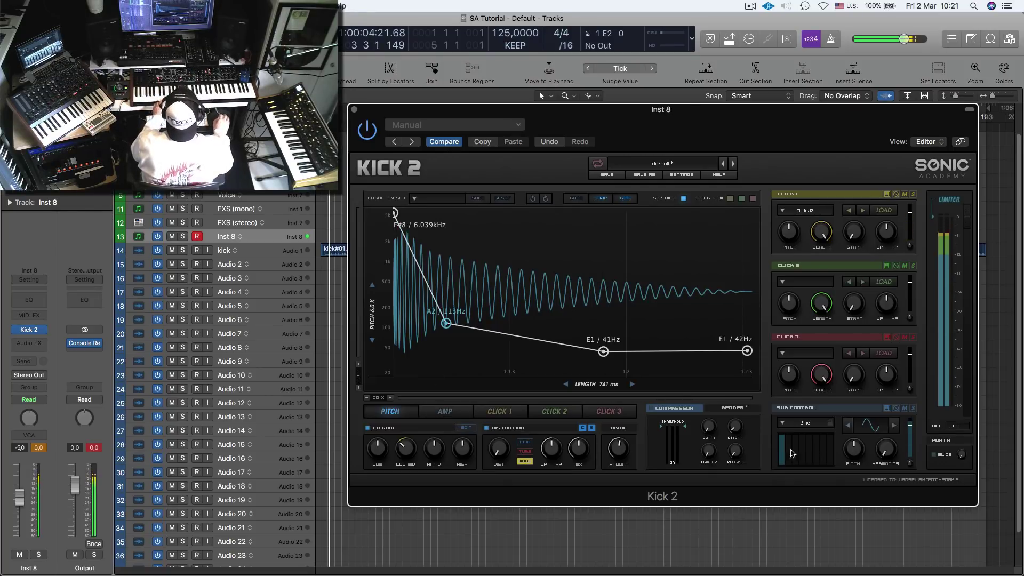
{"action": "left_click_drag", "start_coordinate": [25, 501], "coordinate": [25, 486]}
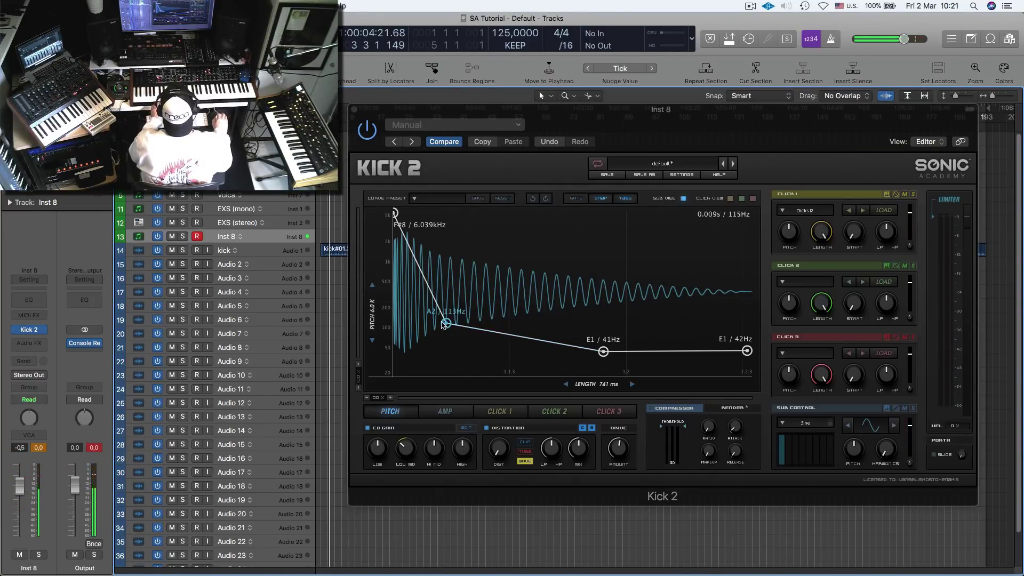
- Shift the first middle point of Kick 2's pitch envelope, ending at about 233 Hz, while comparing the sound with the kick track
{"action": "left_click_drag", "start_coordinate": [447, 323], "coordinate": [426, 305]}
{"action": "left_click", "coordinate": [331, 287]}
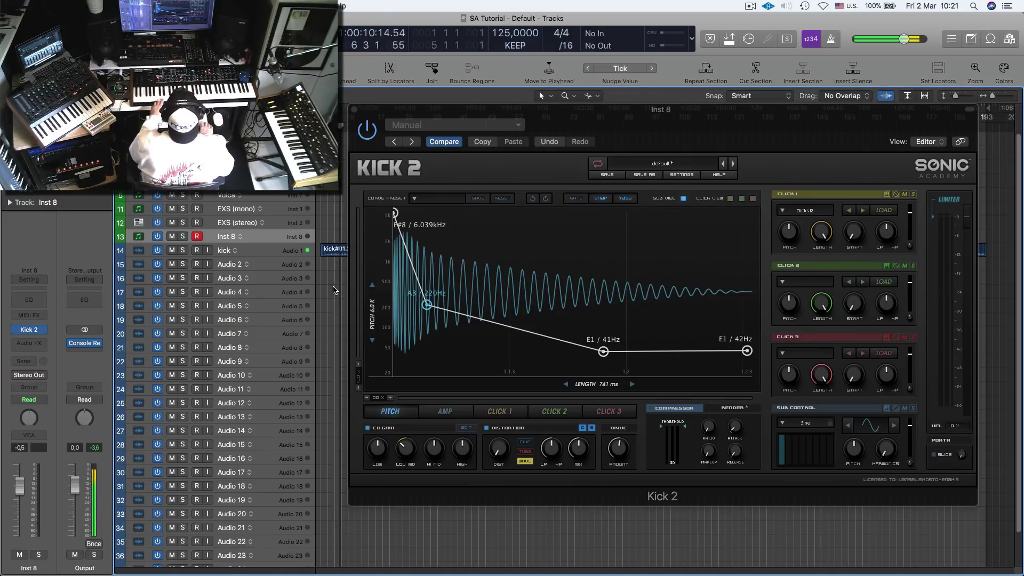
{"action": "key", "text": "space"}
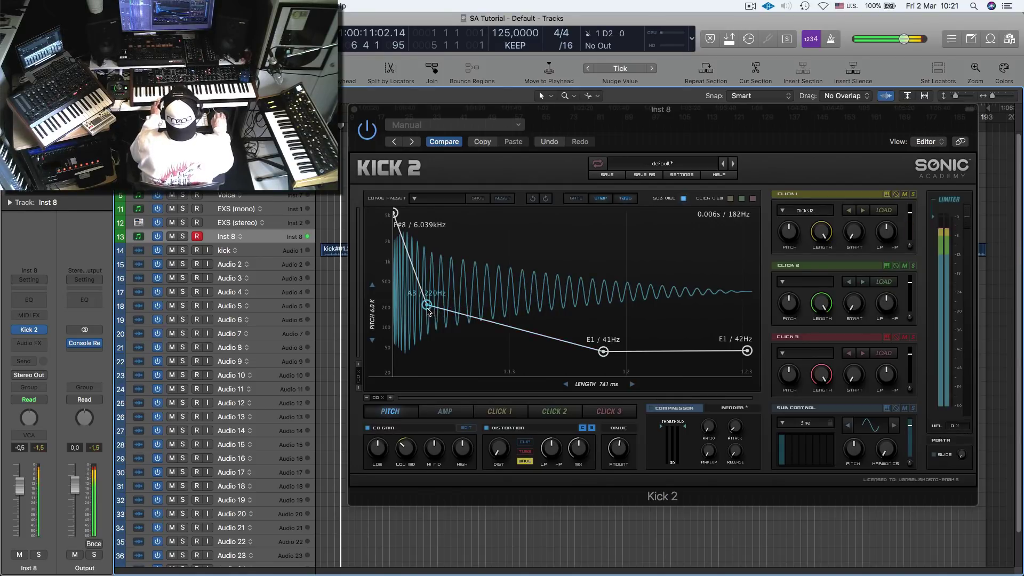
{"action": "mouse_move", "coordinate": [426, 305]}
{"action": "left_mouse_down"}
{"action": "mouse_move", "coordinate": [425, 327]}
{"action": "mouse_move", "coordinate": [452, 327]}
{"action": "mouse_move", "coordinate": [455, 312]}
{"action": "mouse_move", "coordinate": [439, 313]}
{"action": "left_mouse_up"}
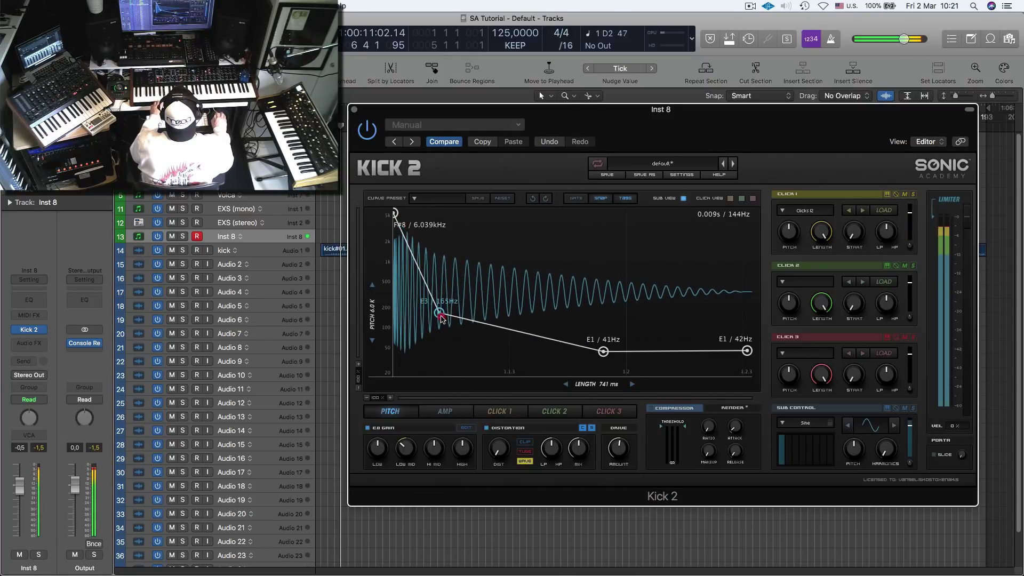
{"action": "left_click", "coordinate": [333, 288]}
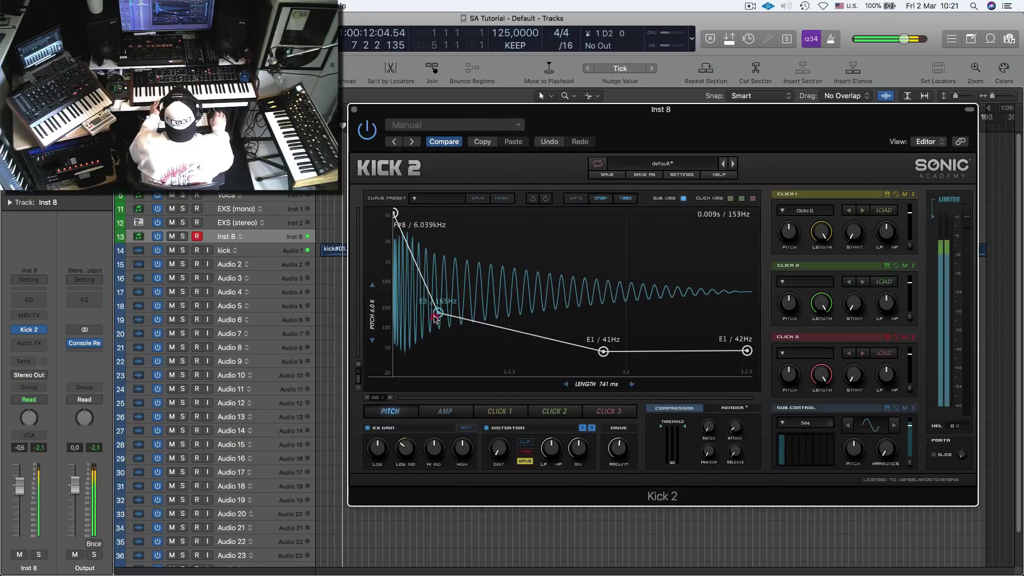
{"action": "mouse_move", "coordinate": [439, 314]}
{"action": "left_mouse_down"}
{"action": "mouse_move", "coordinate": [429, 342]}
{"action": "mouse_move", "coordinate": [406, 290]}
{"action": "mouse_move", "coordinate": [422, 282]}
{"action": "mouse_move", "coordinate": [419, 302]}
{"action": "mouse_move", "coordinate": [414, 291]}
{"action": "mouse_move", "coordinate": [435, 287]}
{"action": "mouse_move", "coordinate": [438, 308]}
{"action": "left_mouse_up"}
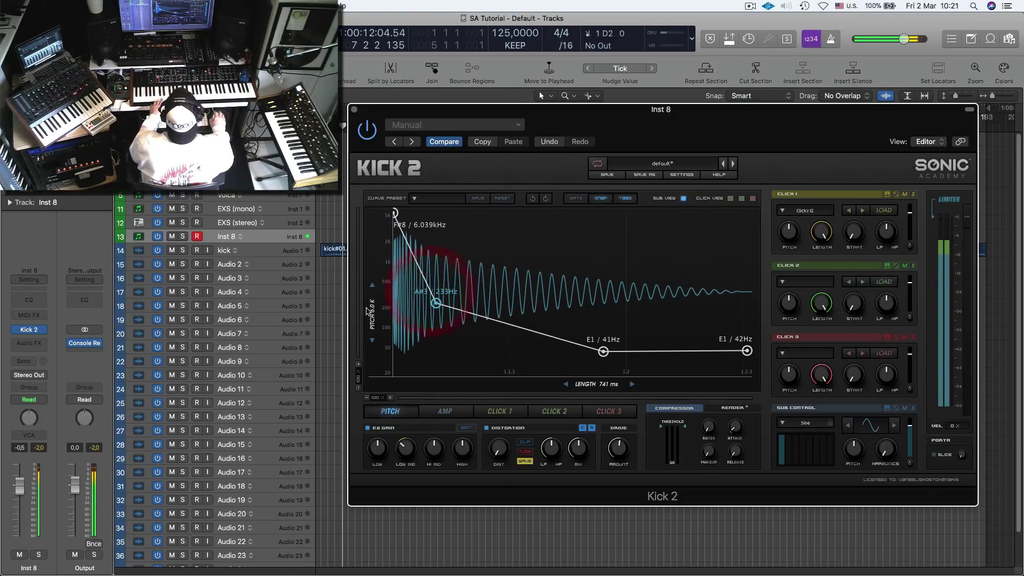
{"action": "left_click", "coordinate": [330, 298]}
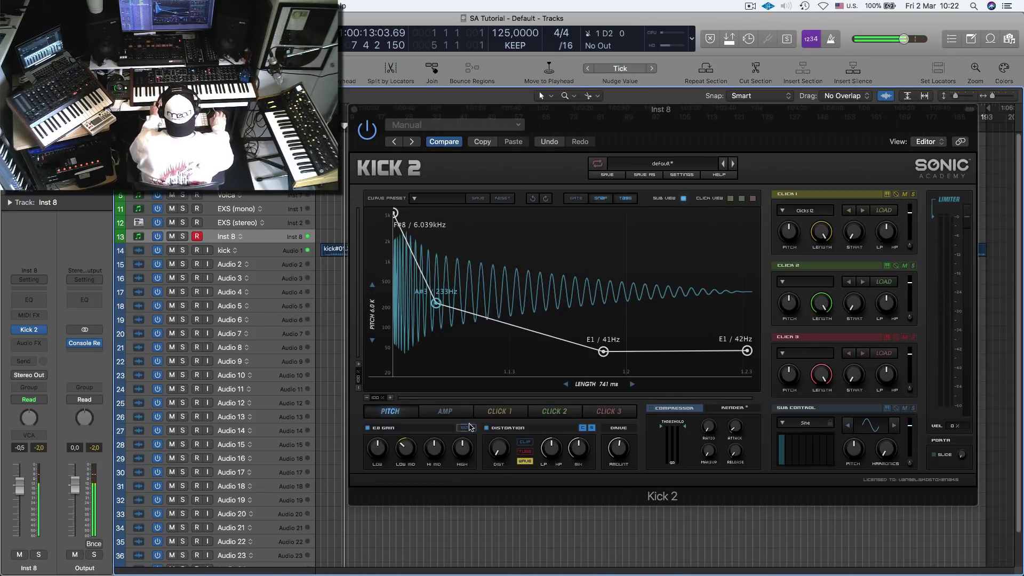
- End Kick 2's amp decay earlier, reshape the pitch envelope to start at 659 Hz with middle points at 185 and 46 Hz, and close the plug-in
{"action": "left_click", "coordinate": [453, 412]}
{"action": "left_click_drag", "start_coordinate": [741, 370], "coordinate": [711, 376]}
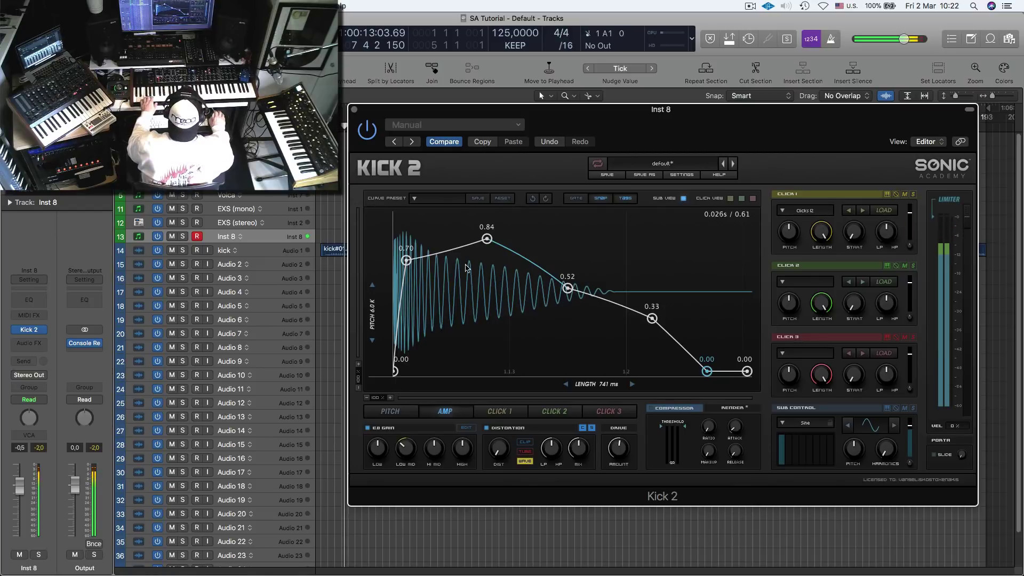
{"action": "left_click", "coordinate": [393, 413]}
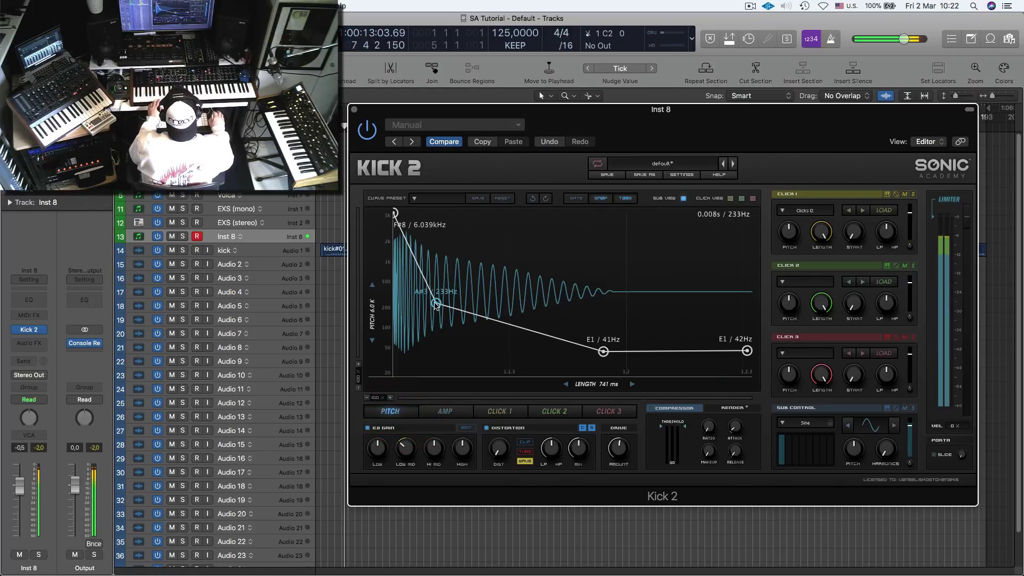
{"action": "left_click_drag", "start_coordinate": [436, 306], "coordinate": [456, 319]}
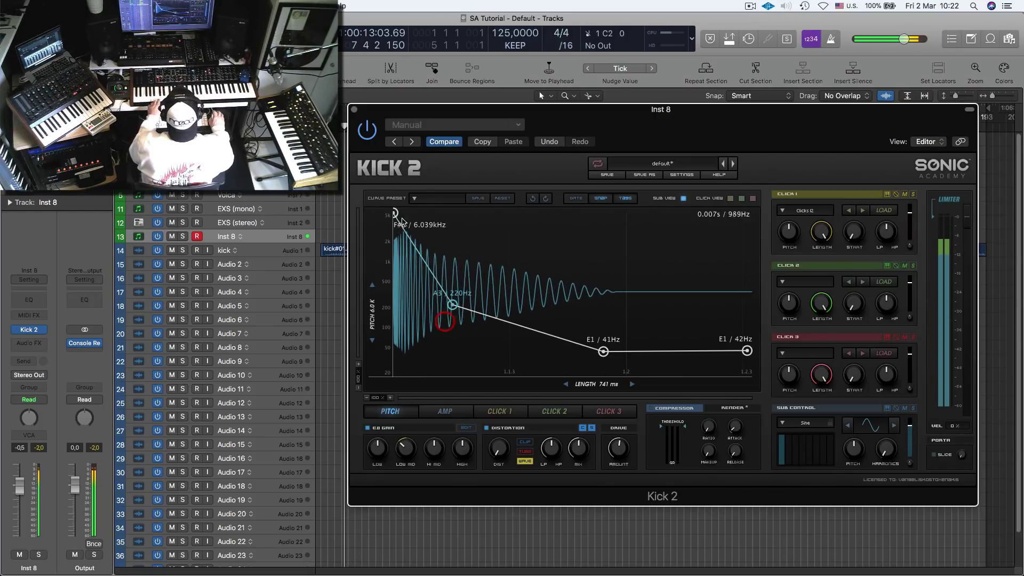
{"action": "left_click_drag", "start_coordinate": [408, 214], "coordinate": [437, 271]}
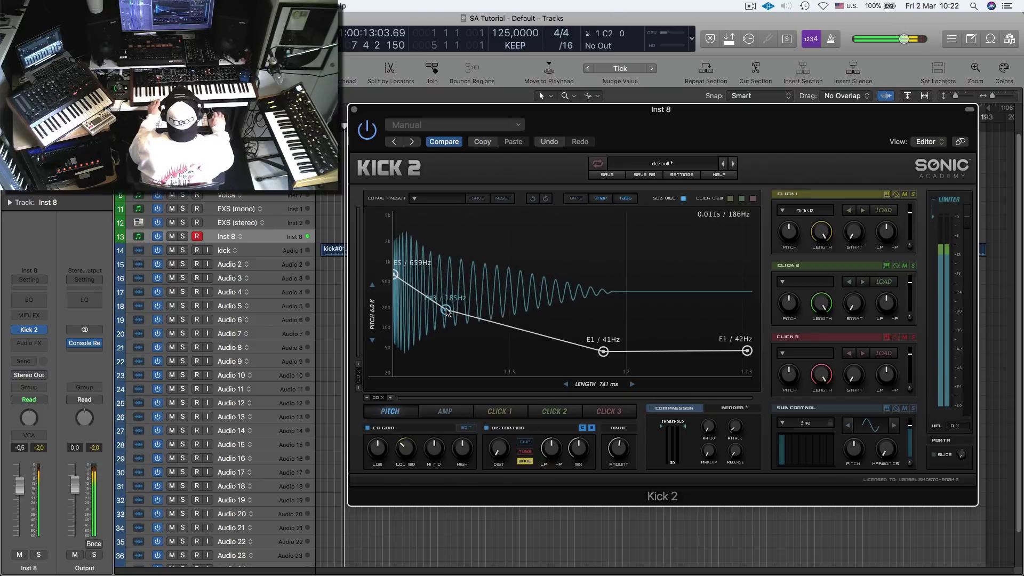
{"action": "mouse_move", "coordinate": [603, 351]}
{"action": "left_mouse_down"}
{"action": "mouse_move", "coordinate": [600, 342]}
{"action": "mouse_move", "coordinate": [559, 352]}
{"action": "mouse_move", "coordinate": [603, 363]}
{"action": "mouse_move", "coordinate": [566, 357]}
{"action": "mouse_move", "coordinate": [567, 345]}
{"action": "mouse_move", "coordinate": [599, 340]}
{"action": "mouse_move", "coordinate": [603, 354]}
{"action": "left_mouse_up"}
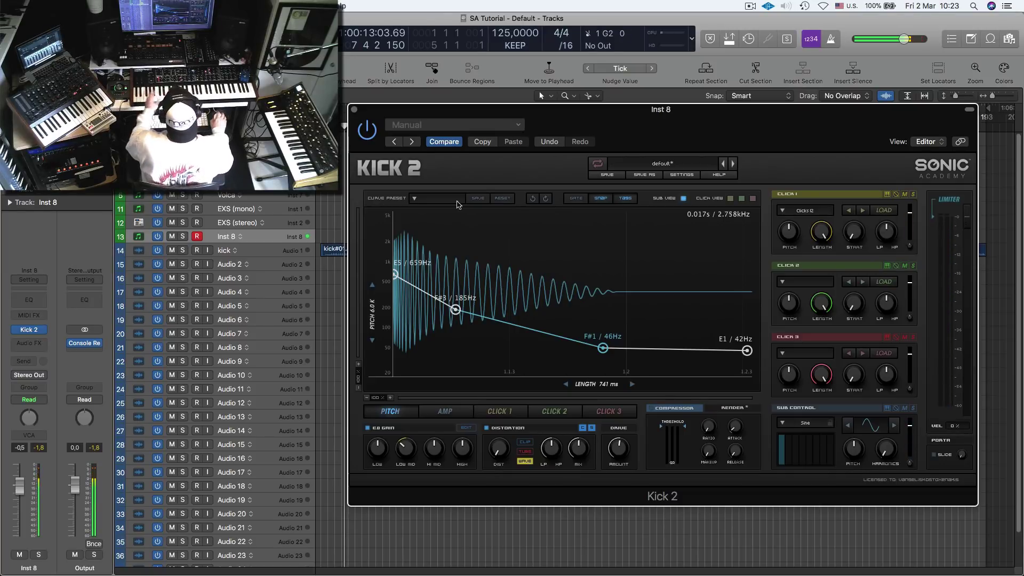
{"action": "left_click", "coordinate": [354, 110]}
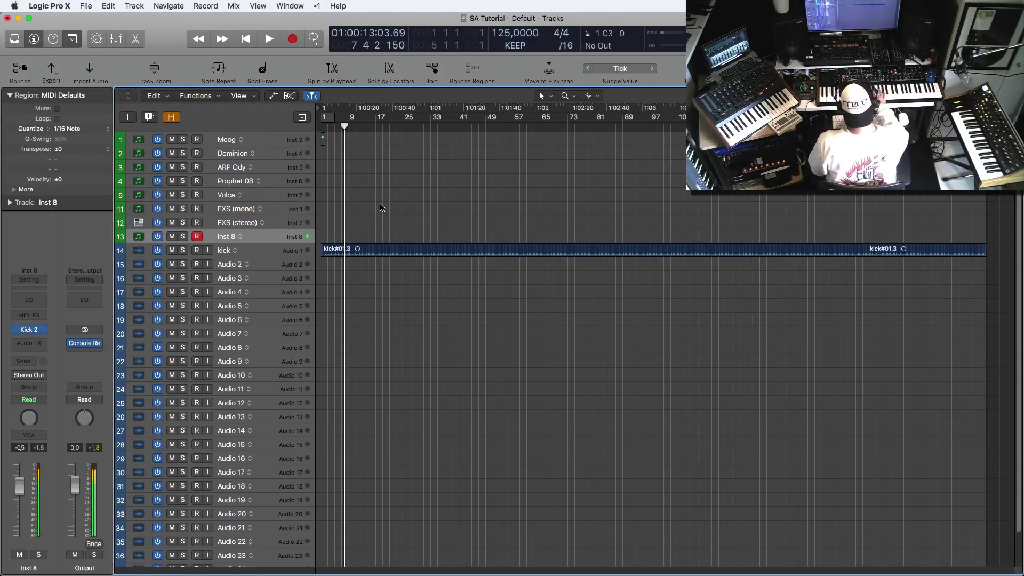
- Mute the kick#01.3 regions on the kick track and record a short Kick 2 MIDI part on Inst 8
{"action": "left_click_drag", "start_coordinate": [491, 308], "coordinate": [417, 237]}
{"action": "key", "text": "ctrl+m"}
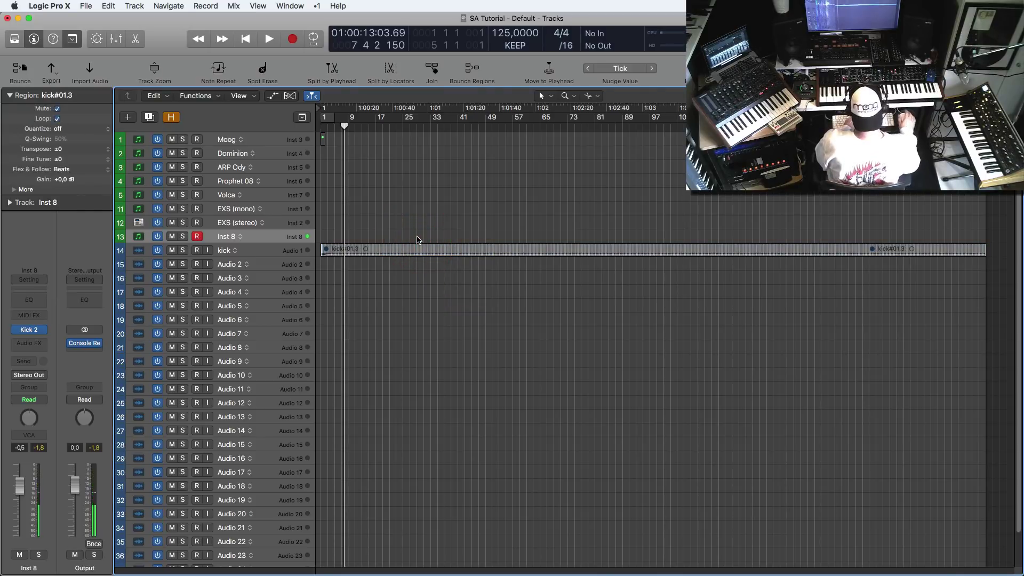
{"action": "key", "text": "r"}
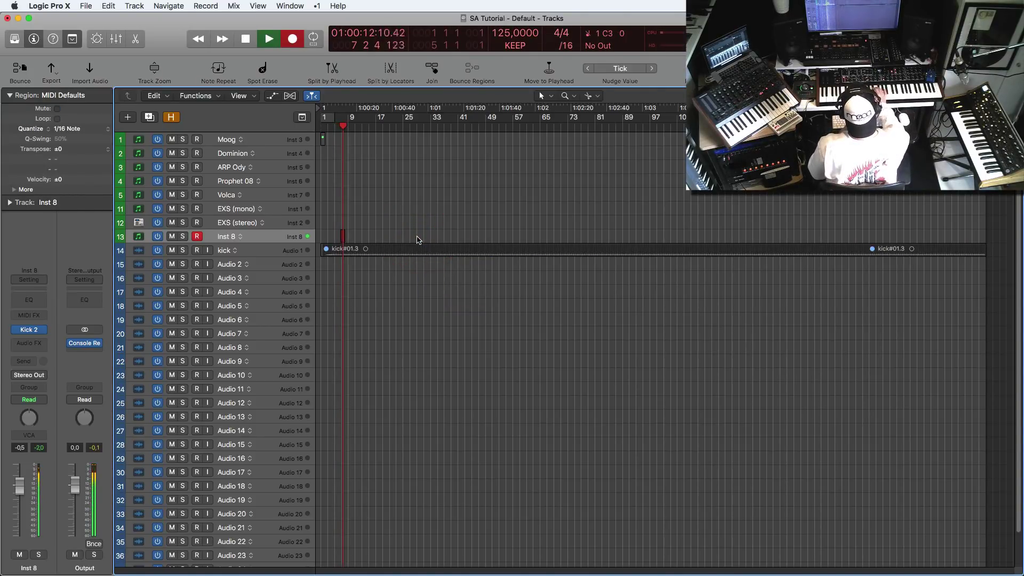
{"action": "key", "text": "space"}
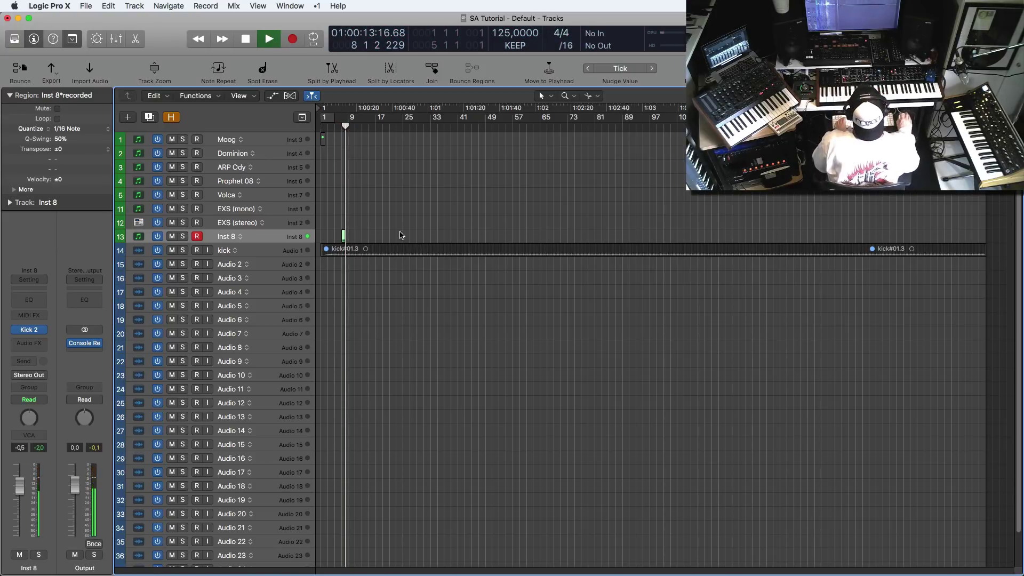
- Move the recorded Inst 8 region to bar 1, loop it, and play it back
{"action": "left_click_drag", "start_coordinate": [344, 235], "coordinate": [322, 243]}
{"action": "key", "text": "l"}
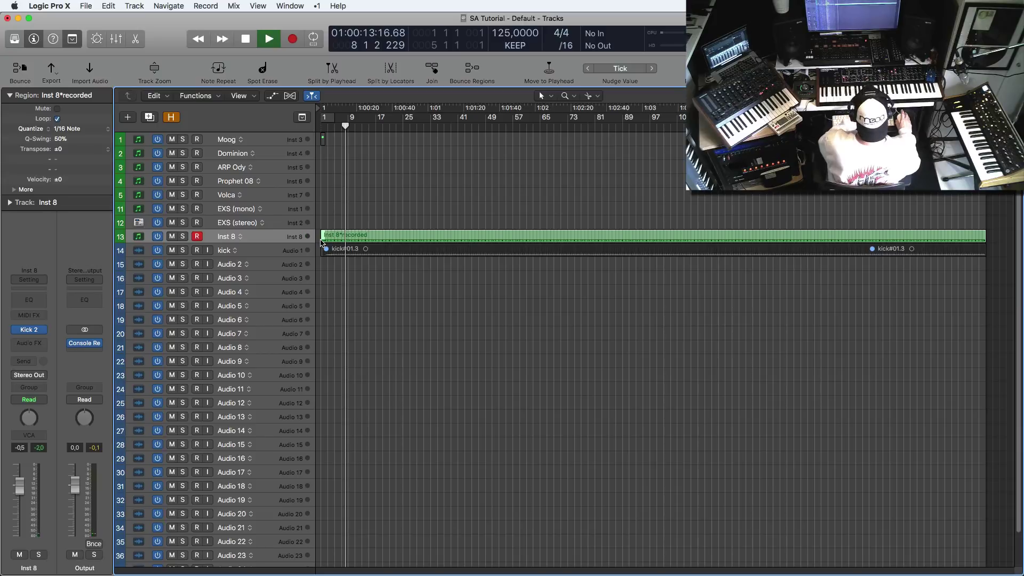
{"action": "key", "text": "Return"}
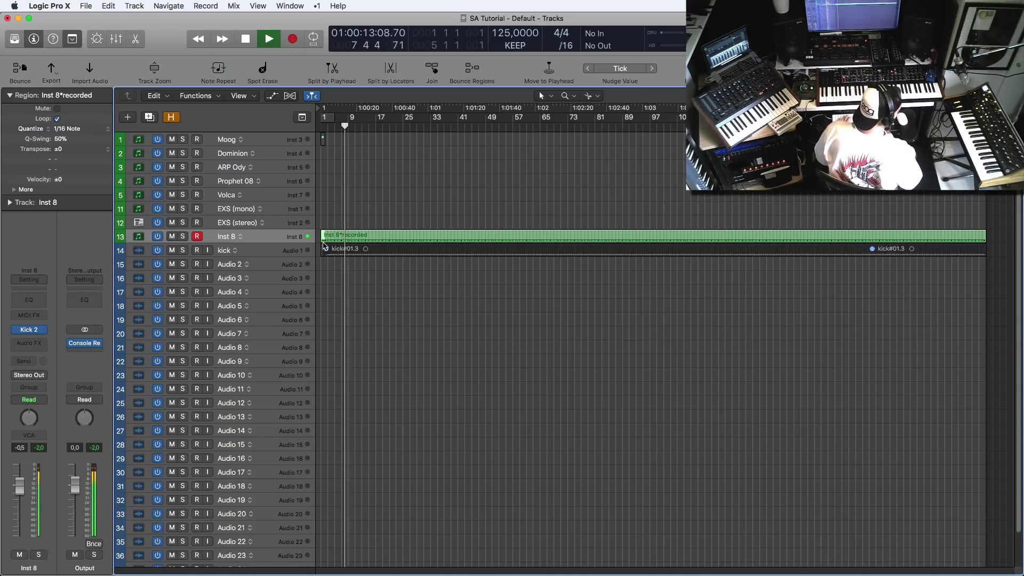
{"action": "key", "text": "space"}
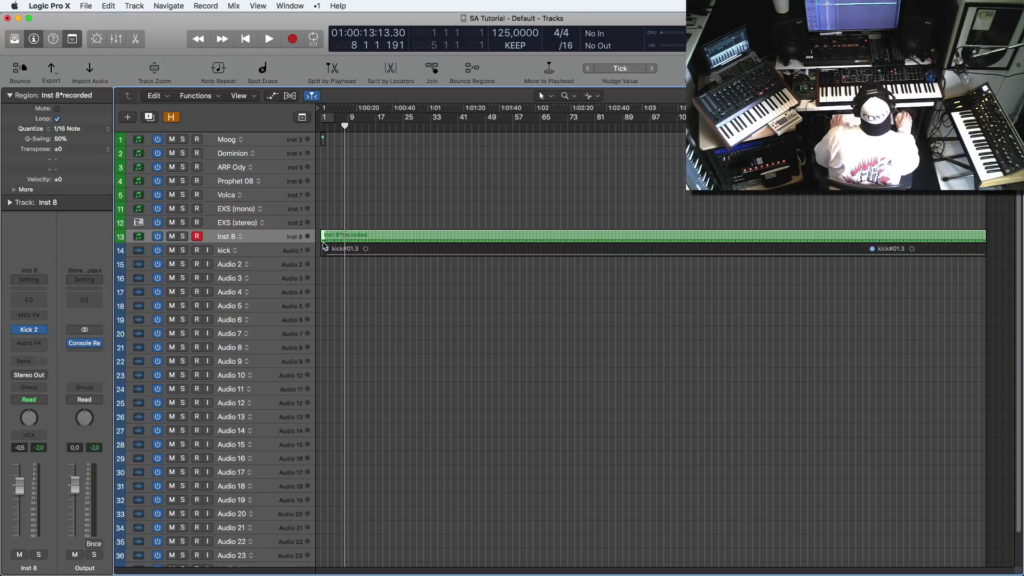
{"action": "key", "text": "space"}
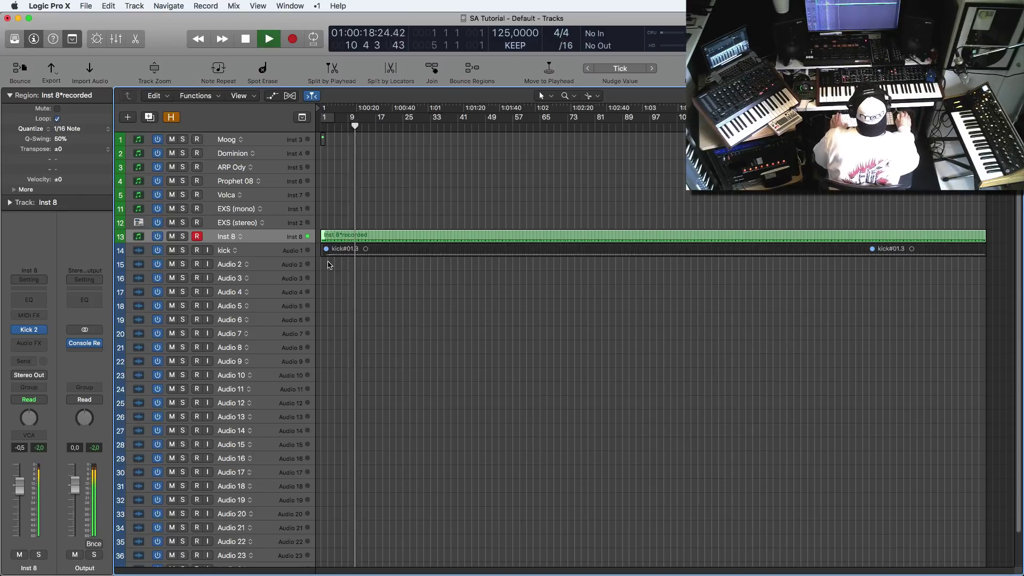
{"action": "key", "text": "space"}
- Mute the looped Inst 8 region and unmute the kick#01.3 regions to listen to the Moog kick for comparison
{"action": "left_click", "coordinate": [326, 235]}
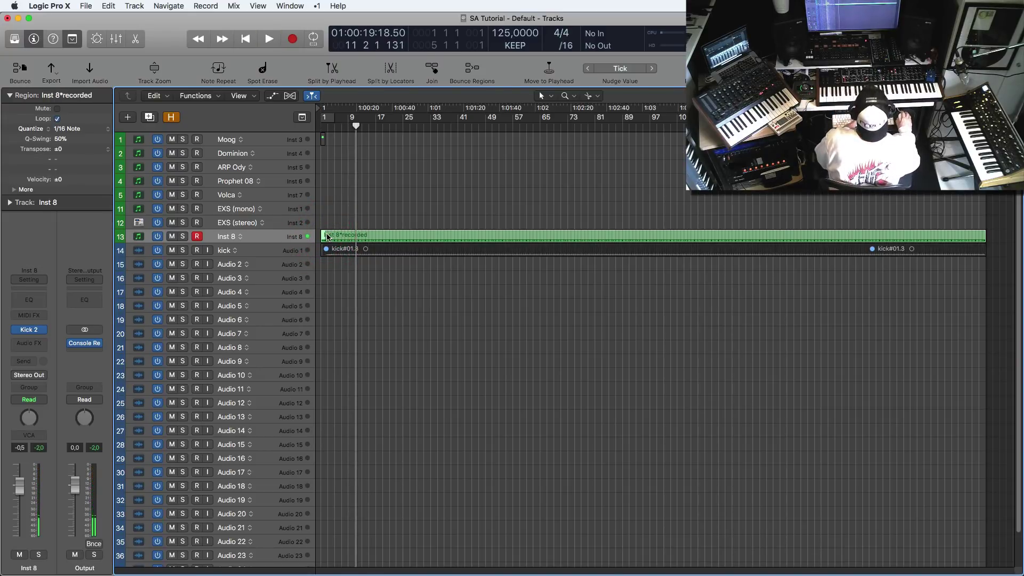
{"action": "key", "text": "ctrl+m"}
{"action": "left_click_drag", "start_coordinate": [344, 274], "coordinate": [314, 254]}
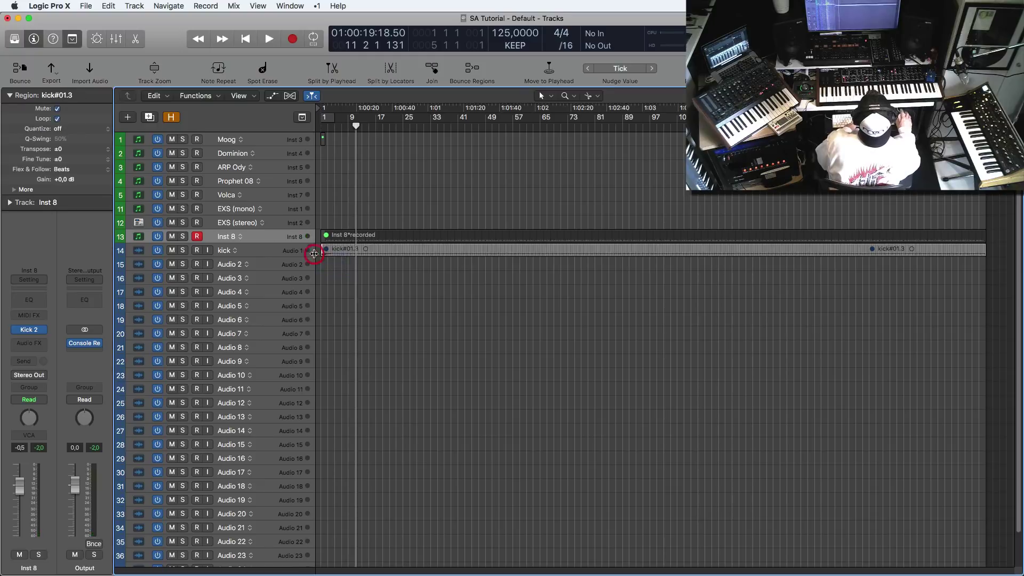
{"action": "key", "text": "ctrl+m"}
{"action": "key", "text": "space"}
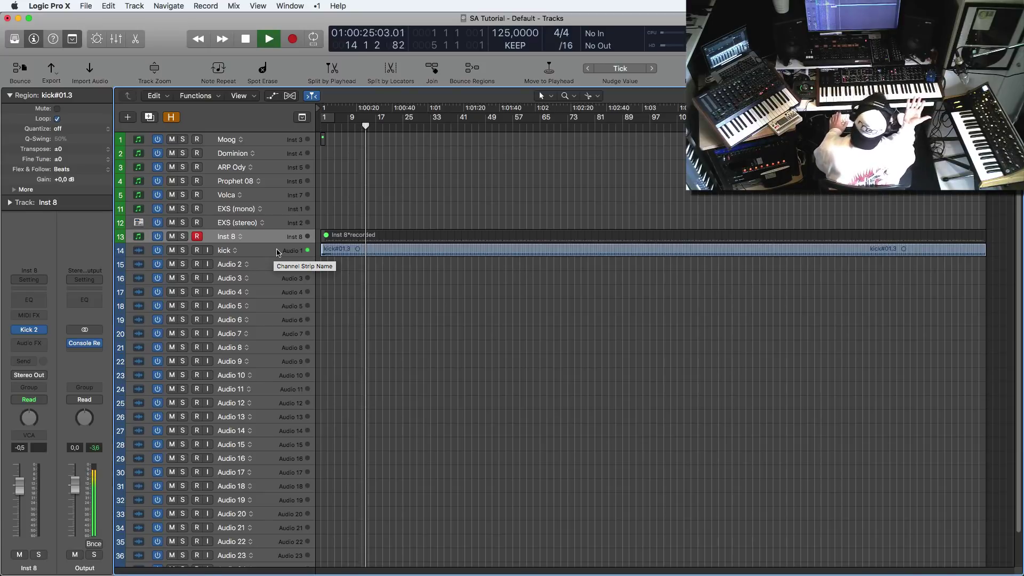
{"action": "key", "text": "space"}
{"action": "left_click", "coordinate": [337, 260]}
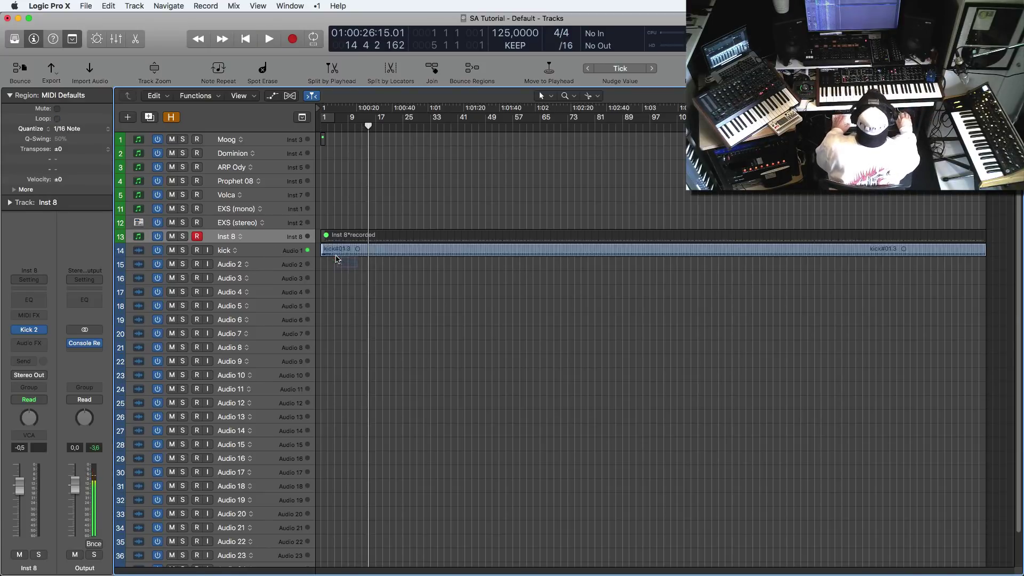
- Play the looped Inst 8 region with the kick#01.3 regions muted, and finish with the Inst 8 region muted too
{"action": "left_click", "coordinate": [346, 235]}
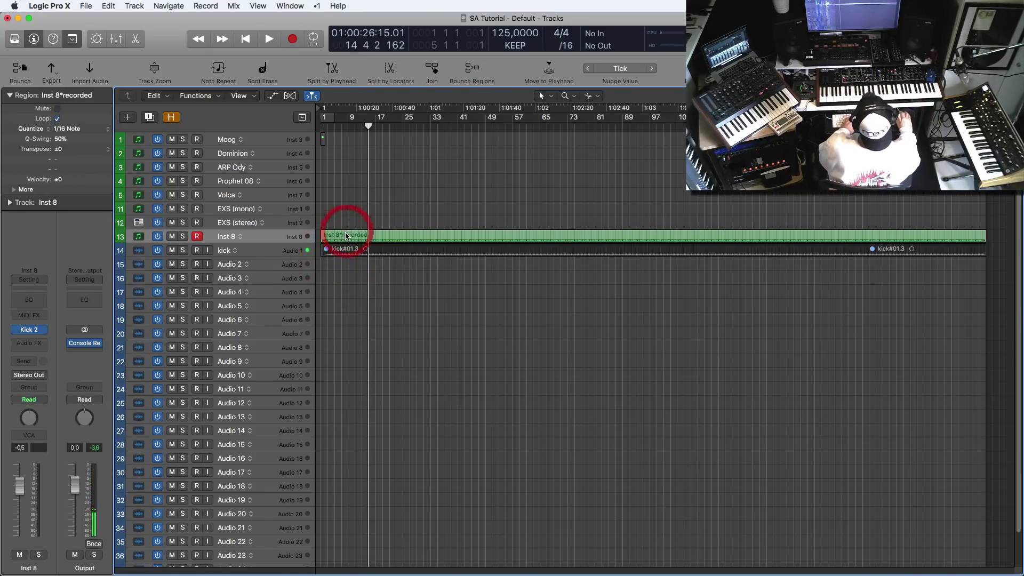
{"action": "key", "text": "space"}
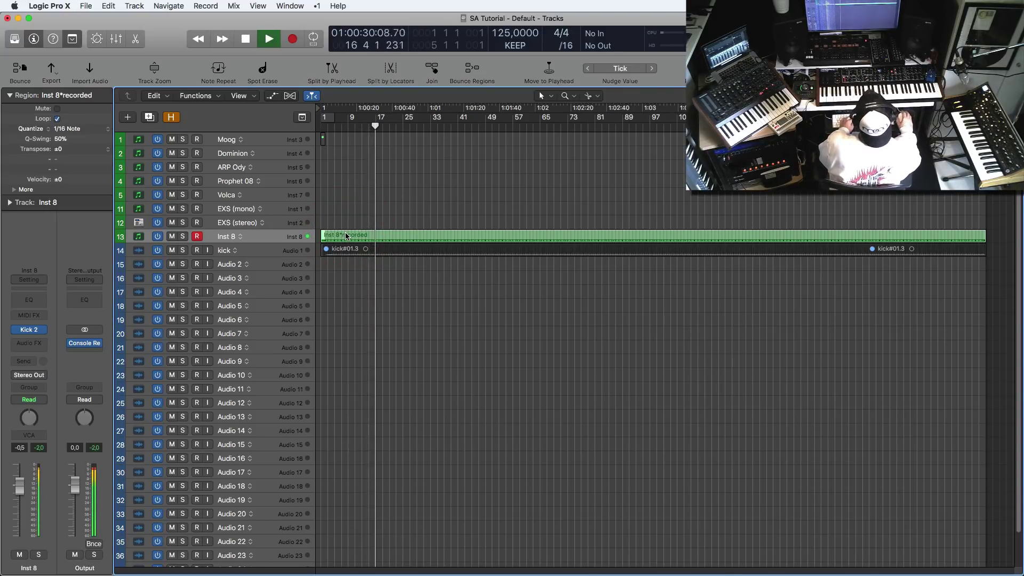
{"action": "left_click", "coordinate": [347, 266]}
{"action": "key", "text": "space"}
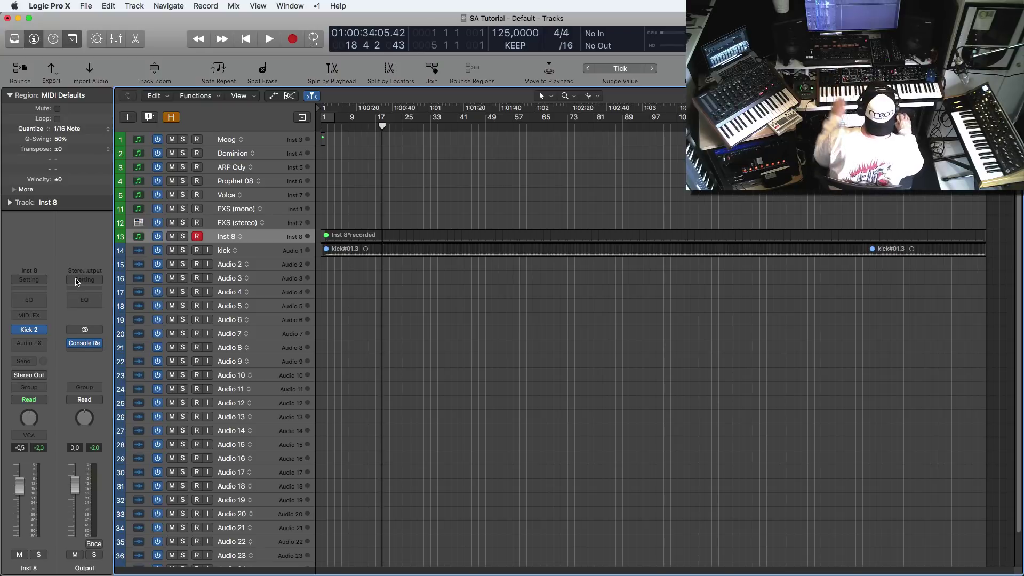
- Open the Kick 2 plug-in on Inst 8 to review its pitch envelope and kick settings, and close it again
{"action": "left_click", "coordinate": [26, 330]}
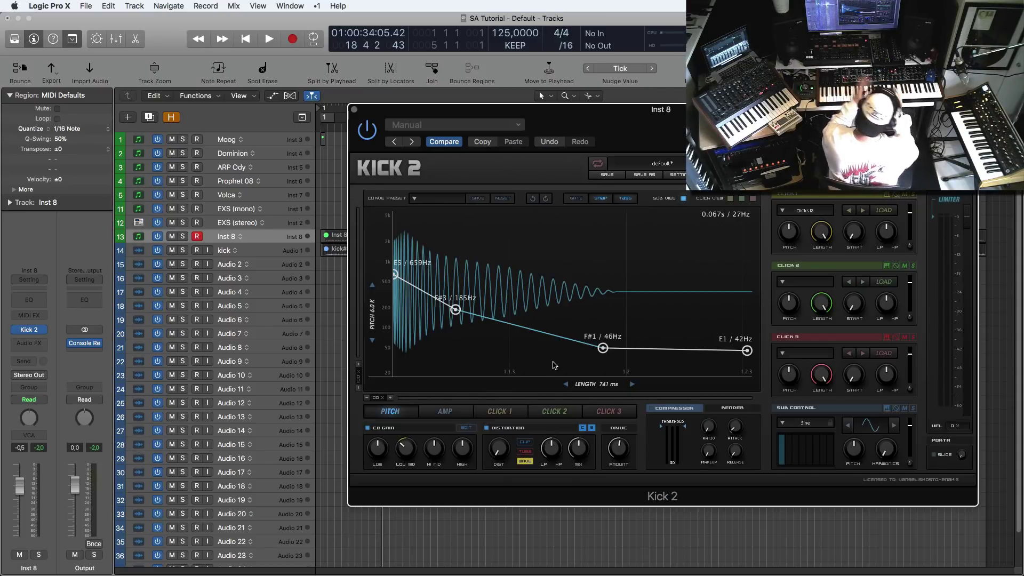
{"action": "left_click", "coordinate": [328, 281]}
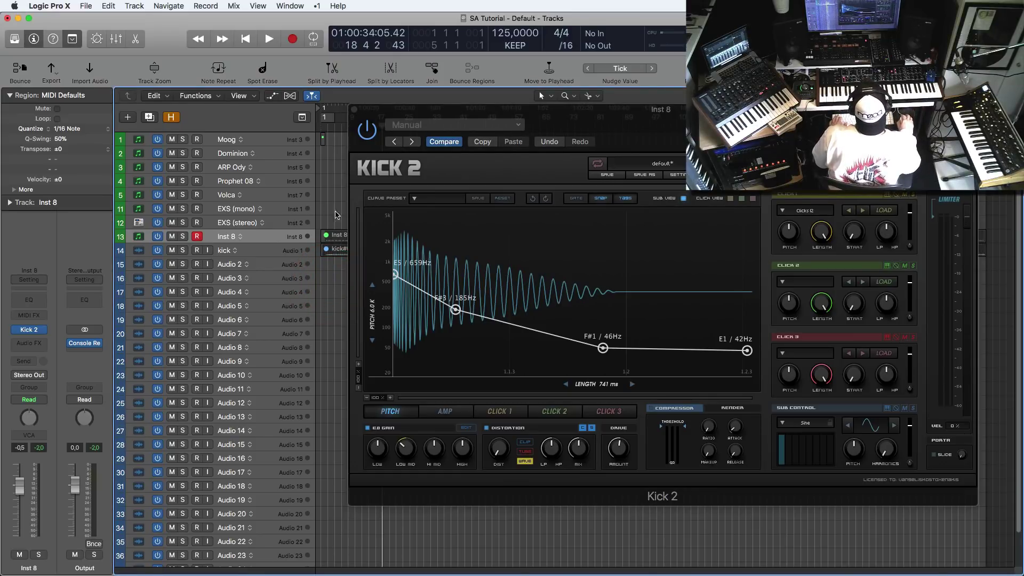
{"action": "left_click", "coordinate": [355, 111]}
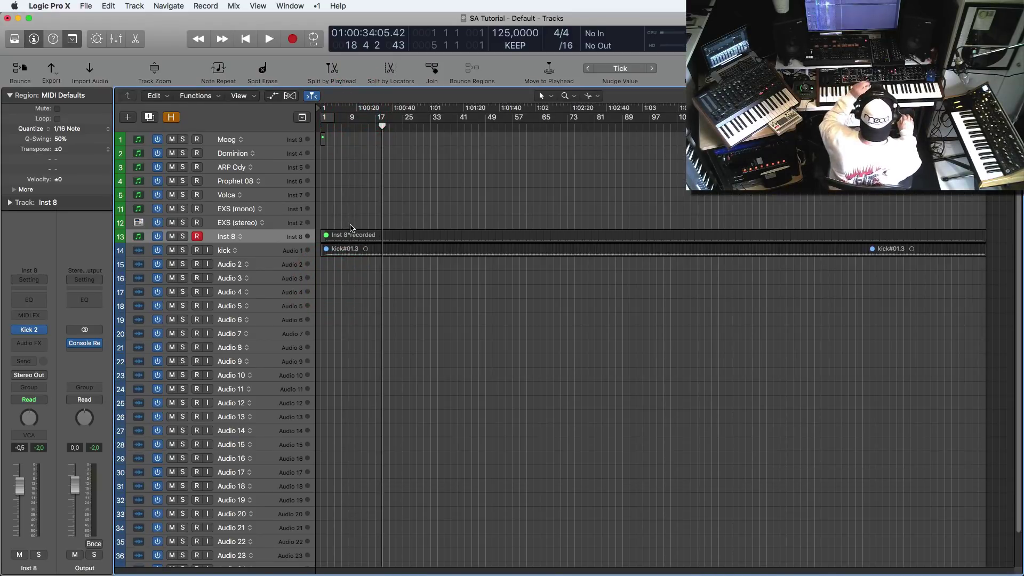
- Insert the UAD Teletronix LA-2A Silver on the kick track and move its window below the kick regions
{"action": "left_click", "coordinate": [278, 251]}
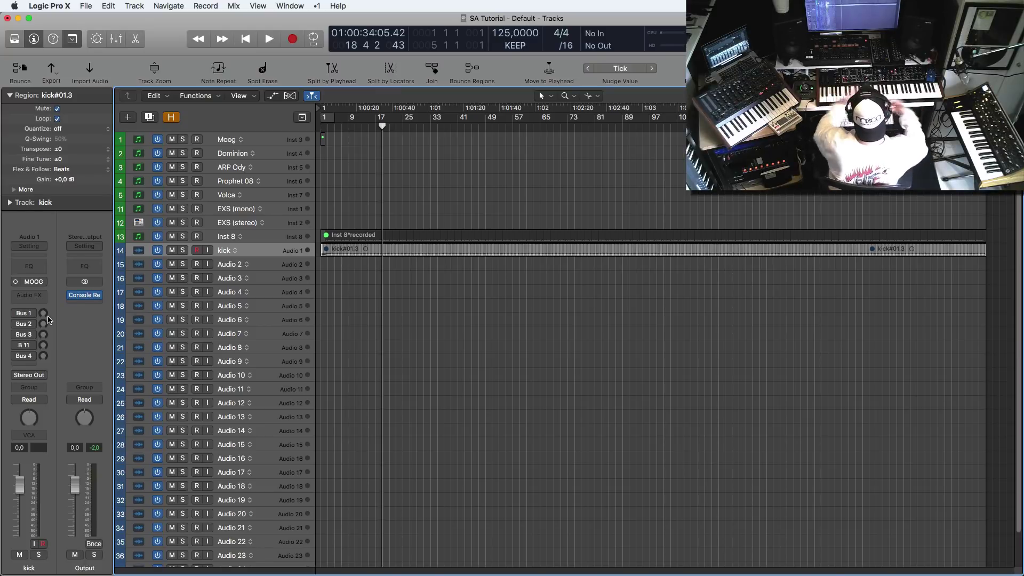
{"action": "left_click", "coordinate": [38, 297]}
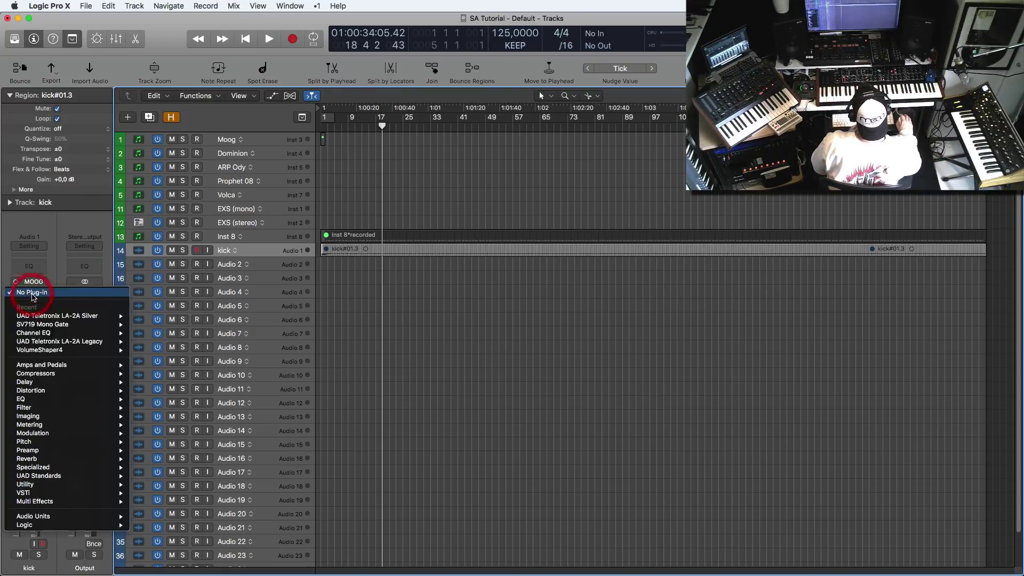
{"action": "mouse_move", "coordinate": [47, 346]}
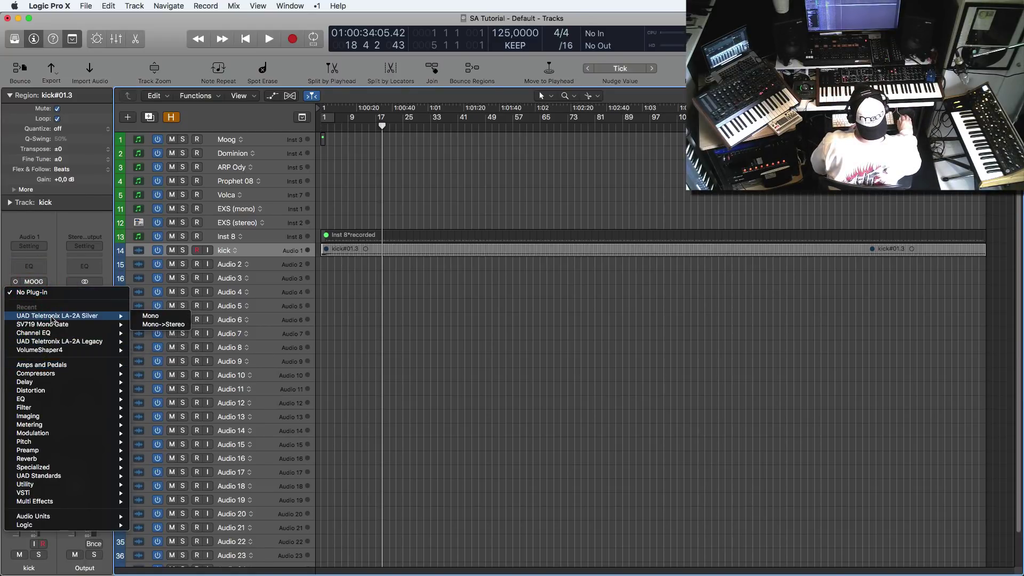
{"action": "left_click", "coordinate": [54, 317]}
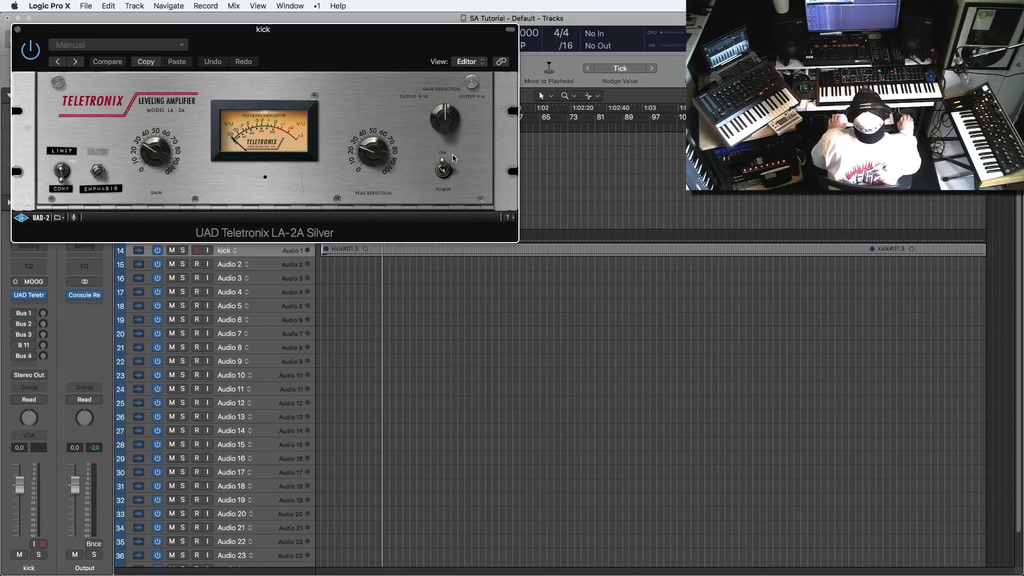
{"action": "left_click_drag", "start_coordinate": [288, 34], "coordinate": [655, 265]}
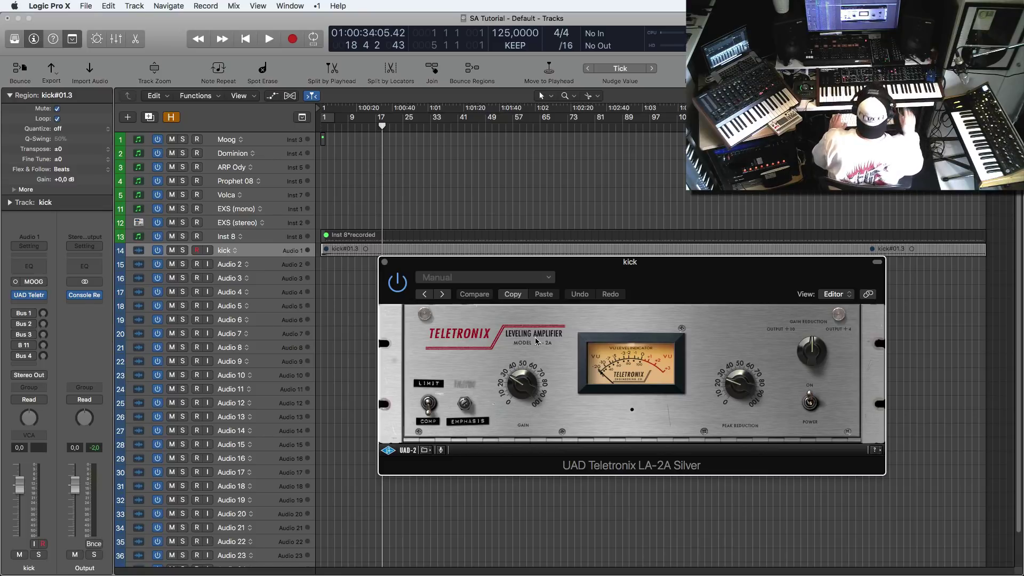
- Start playback and unmute the kick#01.3 regions on the kick track to hear them through the LA-2A Silver
{"action": "key", "text": "space"}
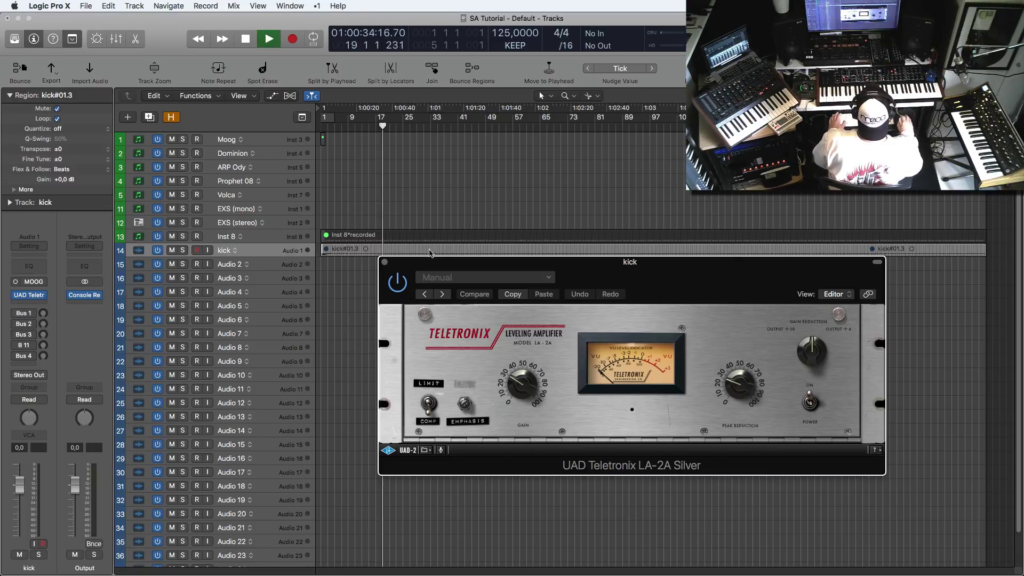
{"action": "left_click_drag", "start_coordinate": [322, 276], "coordinate": [353, 250]}
{"action": "left_click", "coordinate": [350, 250]}
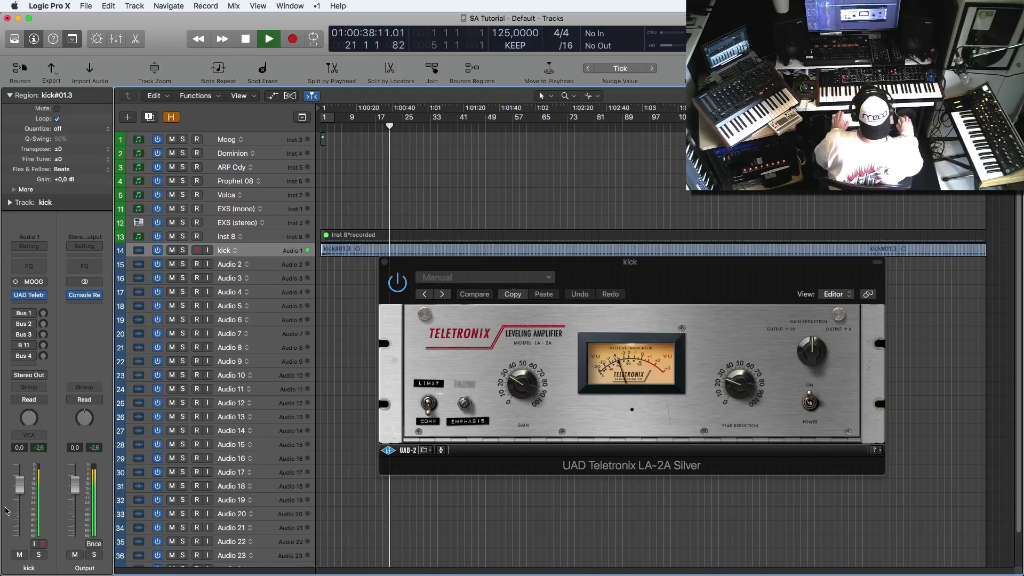
- Raise the LA-2A Silver's gain slightly and lower the kick track's volume fader to about -12.4 dB
{"action": "left_click_drag", "start_coordinate": [504, 382], "coordinate": [503, 371]}
{"action": "left_click_drag", "start_coordinate": [21, 507], "coordinate": [23, 511]}
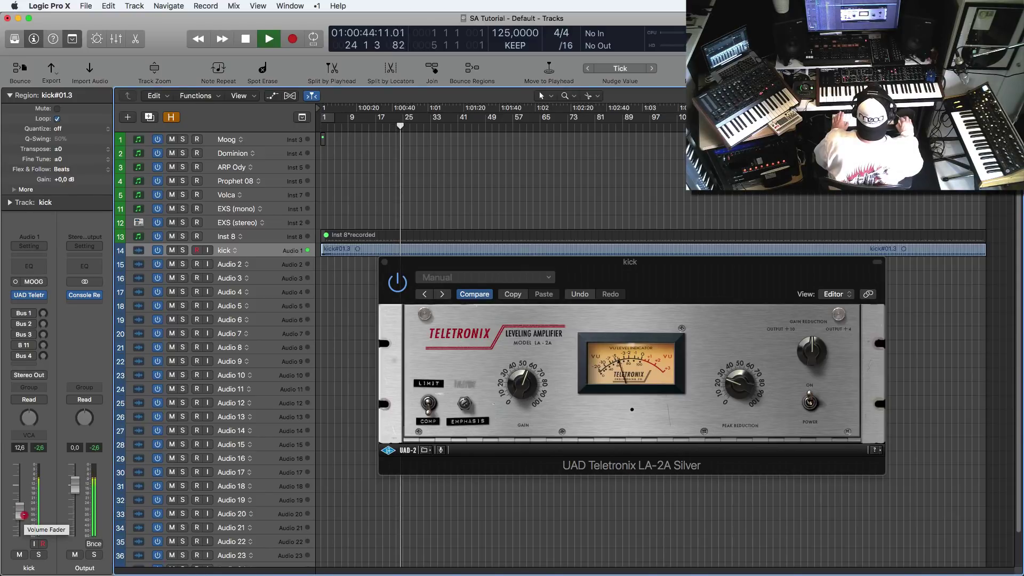
{"action": "left_click", "coordinate": [23, 514]}
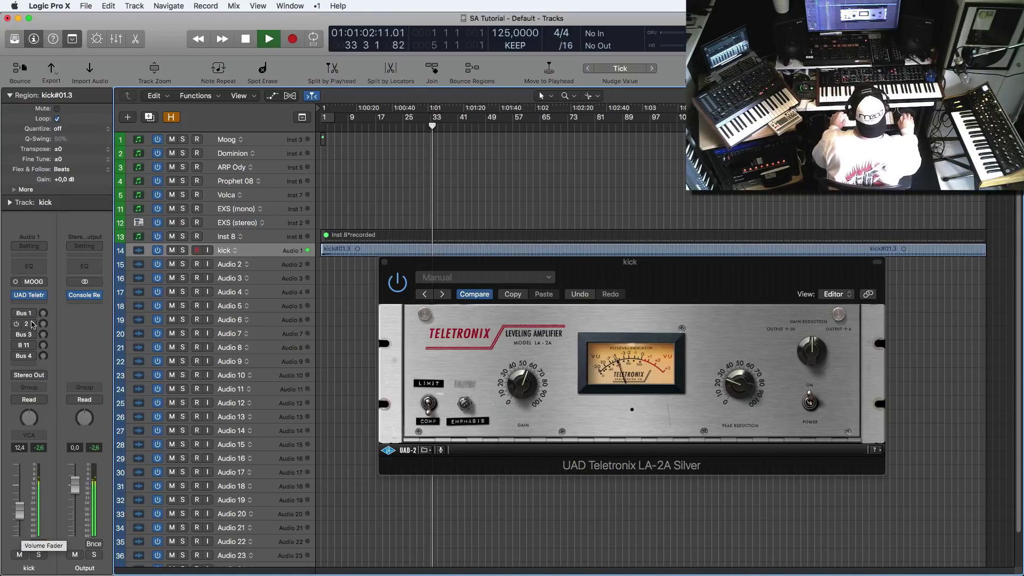
- Add the UAD UA 1176LN Legacy compressor after the LA-2A Silver on the kick track
{"action": "left_click", "coordinate": [29, 304]}
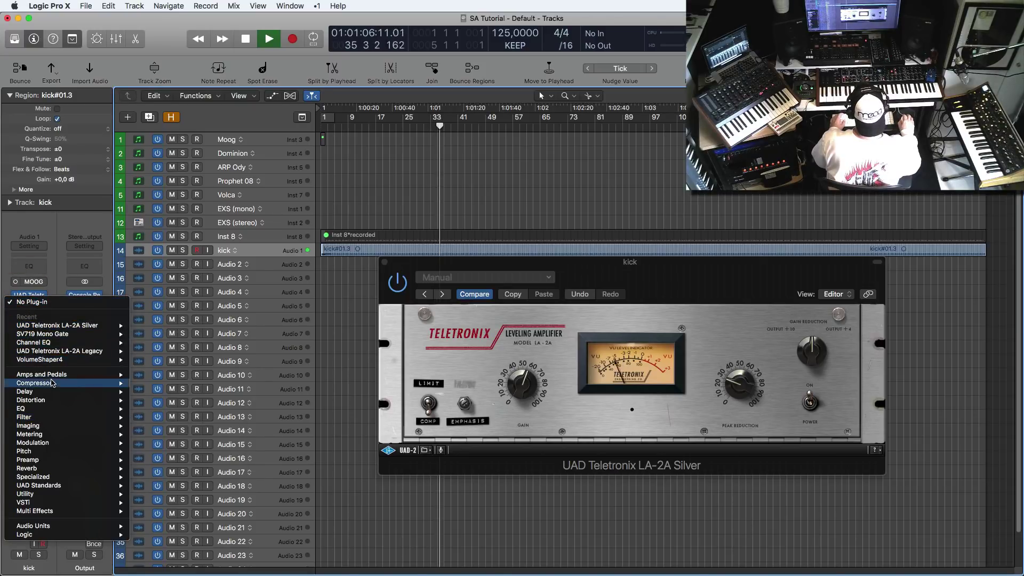
{"action": "mouse_move", "coordinate": [59, 383]}
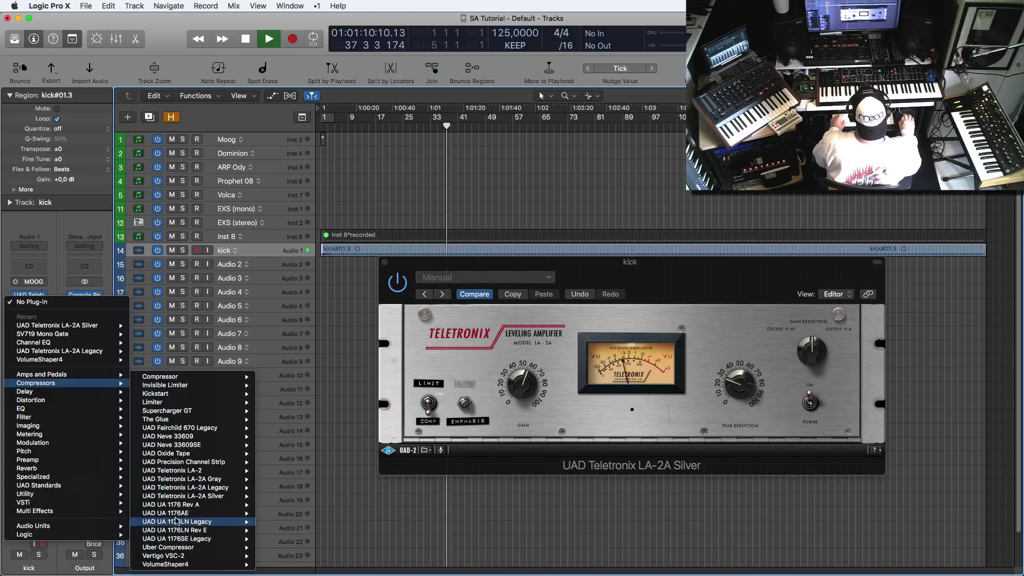
{"action": "mouse_move", "coordinate": [181, 523]}
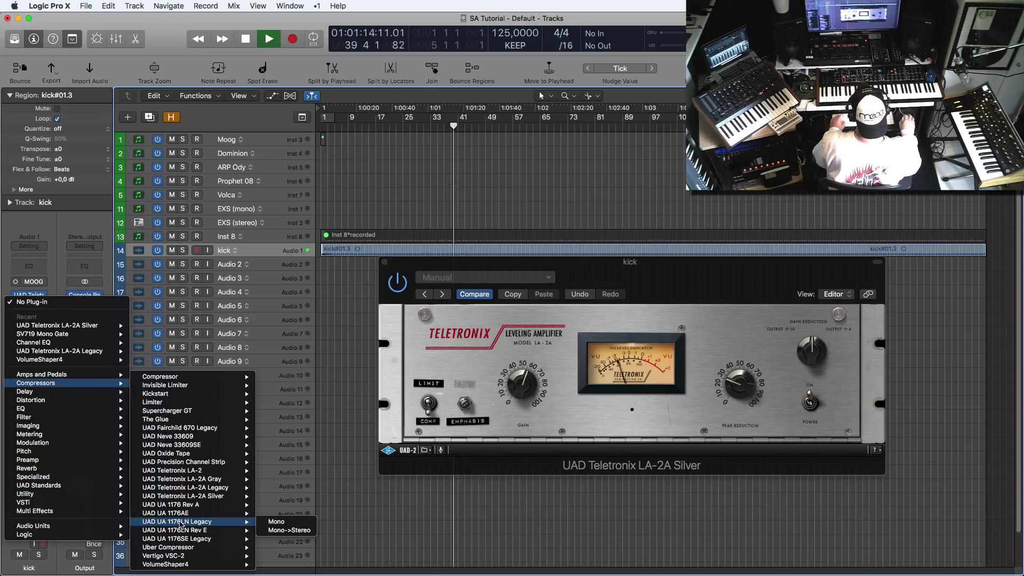
{"action": "left_click", "coordinate": [181, 524]}
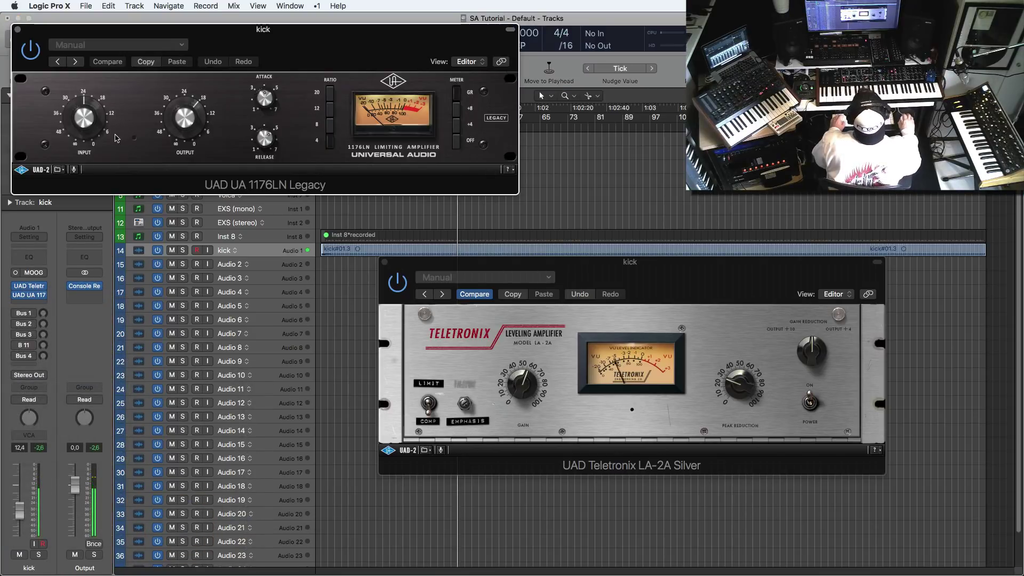
- Turn down the 1176LN's input to about 48, adjust its release, and reset the kick fader to 0.0 dB and its peak reading
{"action": "left_click_drag", "start_coordinate": [90, 117], "coordinate": [84, 140]}
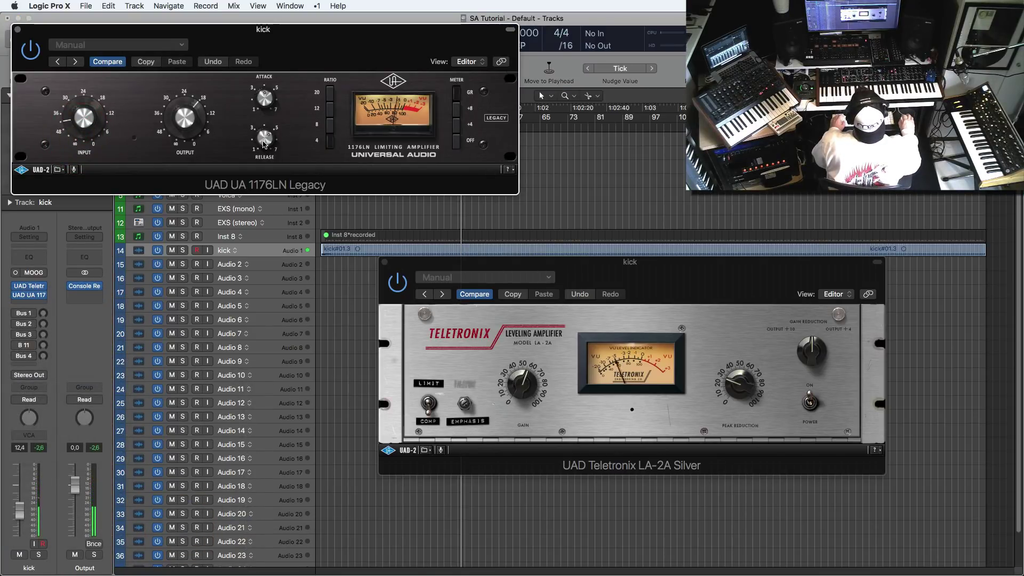
{"action": "left_click_drag", "start_coordinate": [270, 140], "coordinate": [264, 76]}
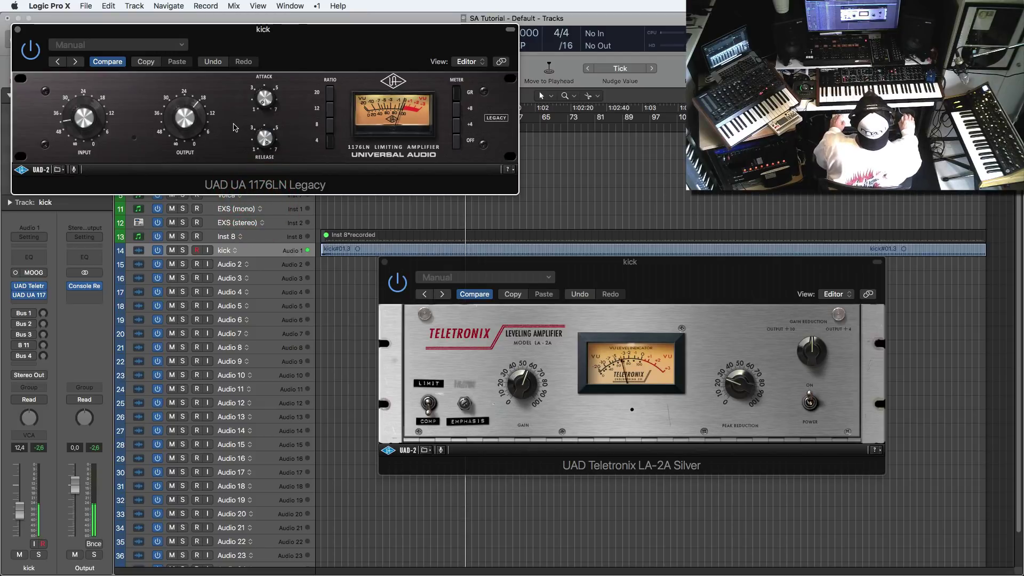
{"action": "left_click_drag", "start_coordinate": [83, 122], "coordinate": [77, 198]}
{"action": "left_click", "coordinate": [85, 117]}
{"action": "left_click", "coordinate": [18, 516], "text": "alt"}
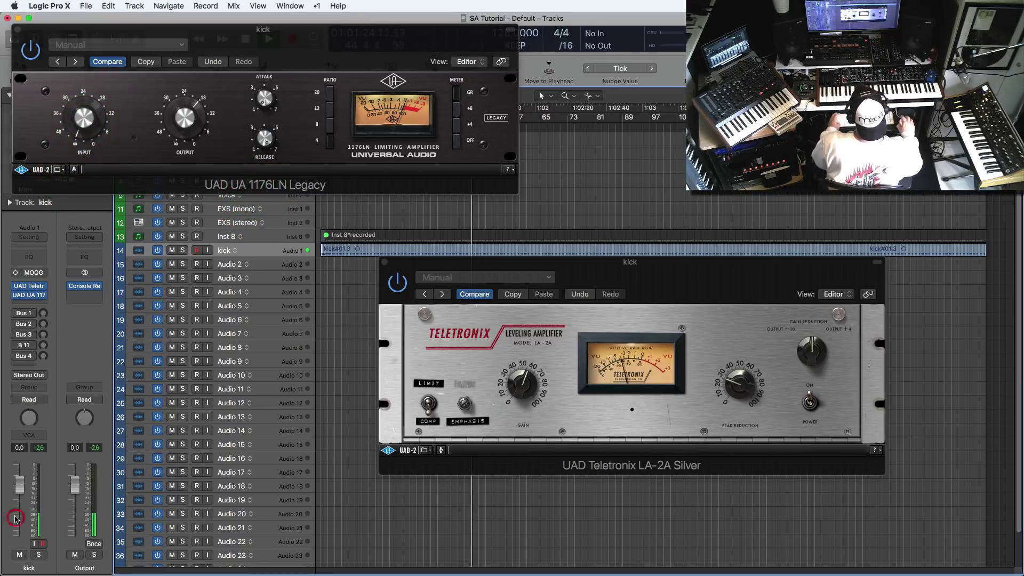
{"action": "left_click", "coordinate": [77, 122]}
{"action": "left_click", "coordinate": [170, 122]}
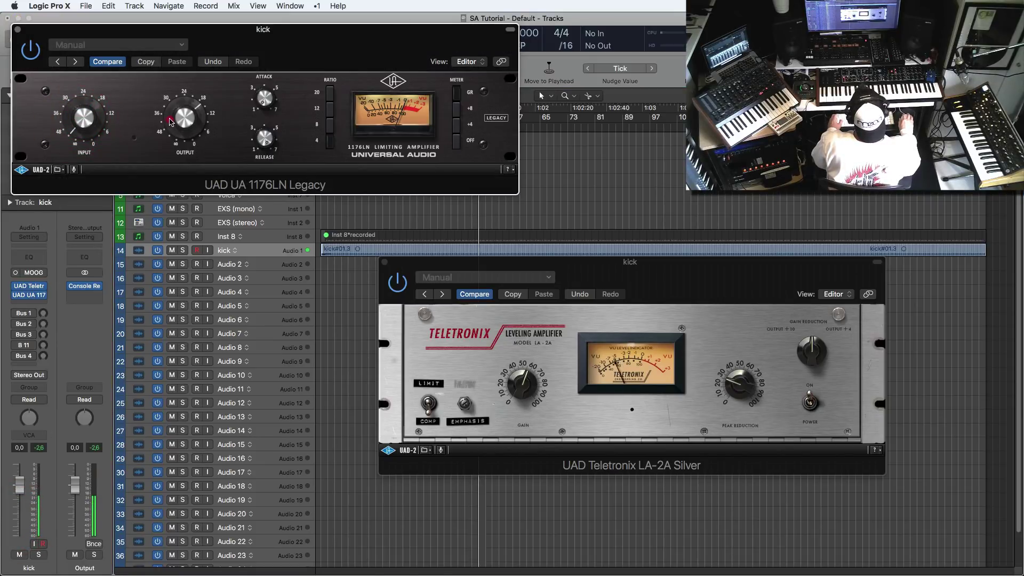
{"action": "left_click", "coordinate": [40, 450]}
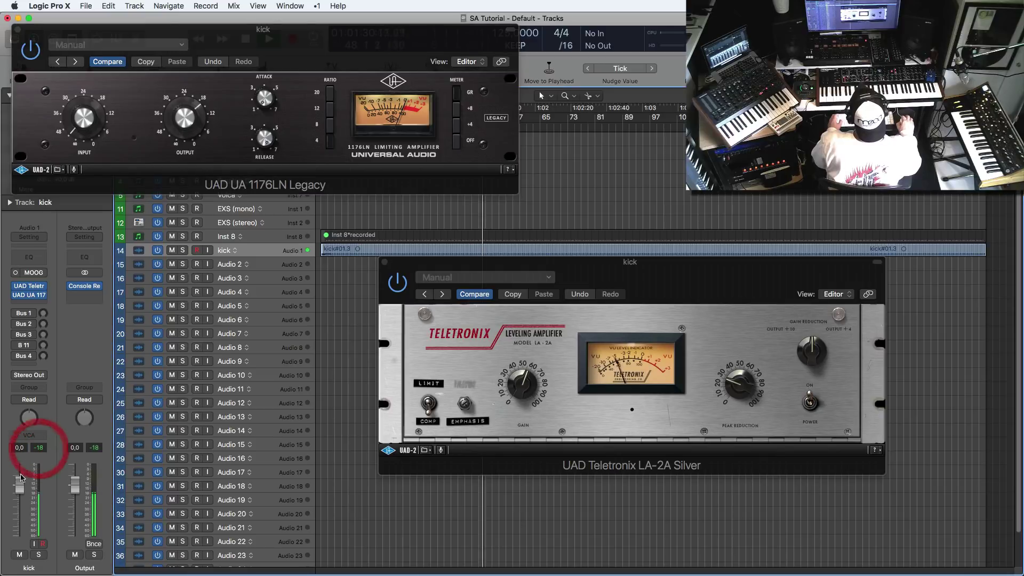
- Close the LA-2A Silver window and recheck the kick track's peak level during playback by resetting its peak reading
{"action": "left_click", "coordinate": [384, 262]}
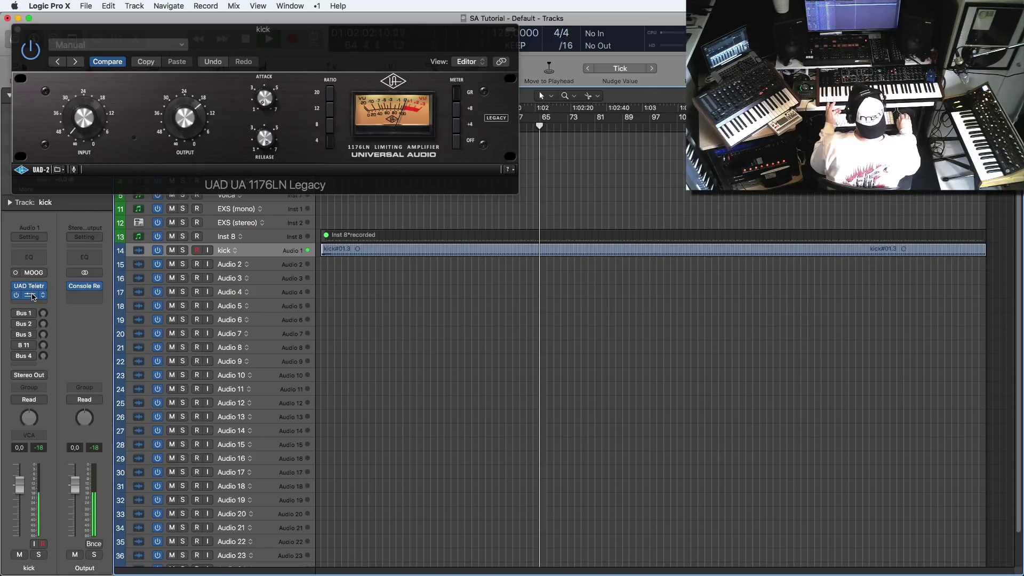
{"action": "left_click", "coordinate": [44, 450]}
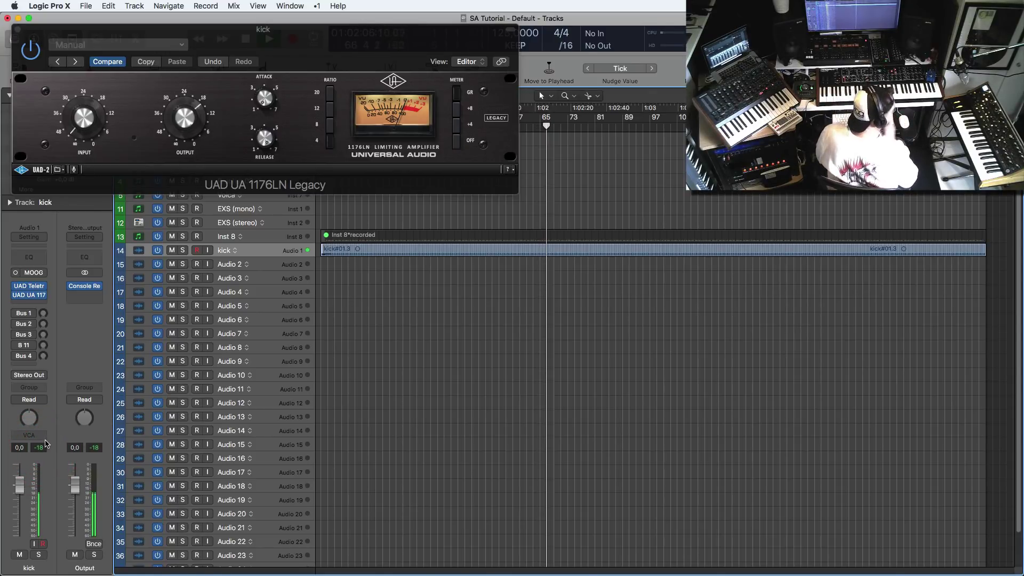
{"action": "left_click", "coordinate": [42, 449]}
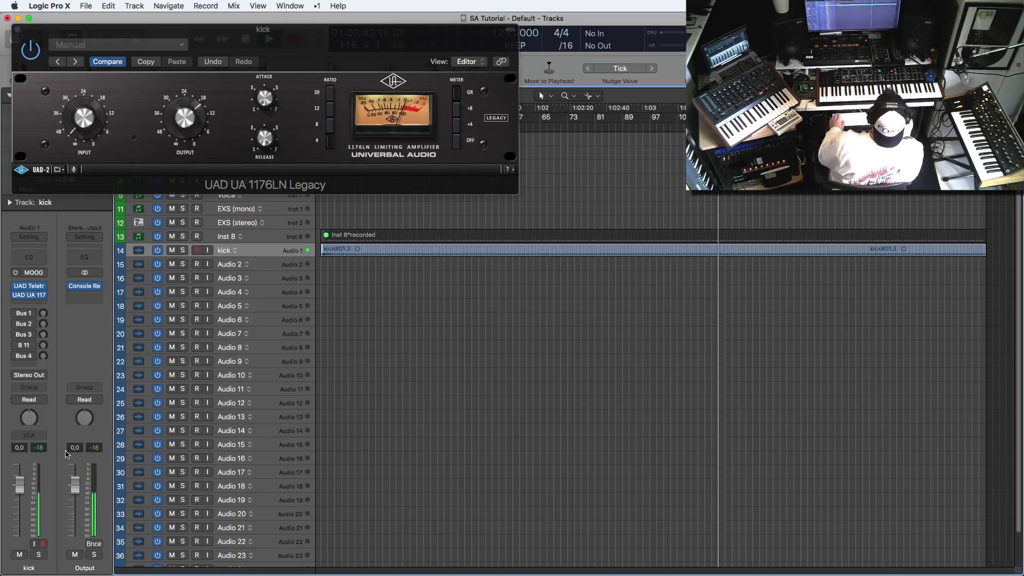
{"action": "left_click", "coordinate": [41, 447]}
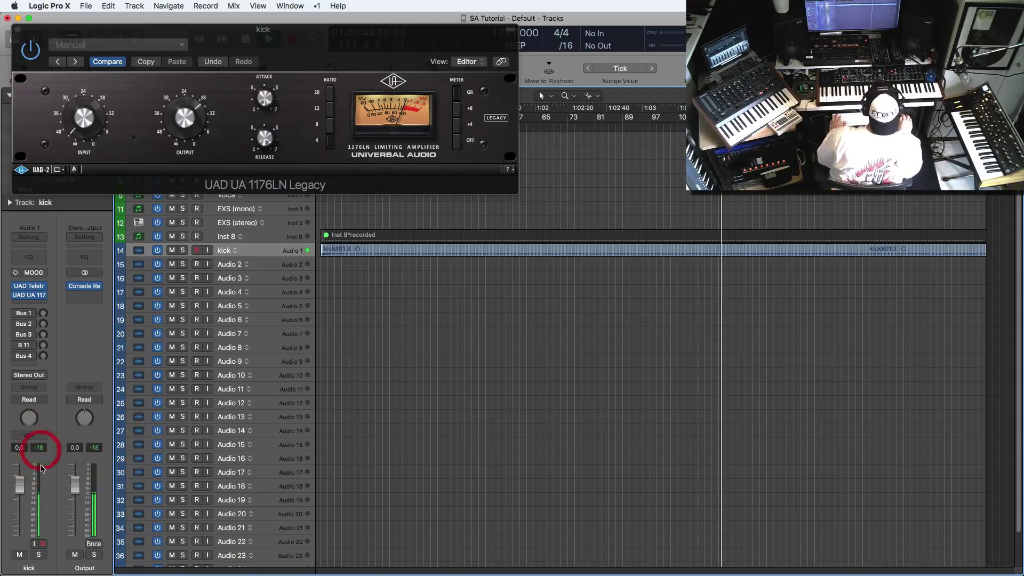
- Reopen the LA-2A Silver on the kick track to check its peak reduction during playback, and close it
{"action": "left_click", "coordinate": [29, 286]}
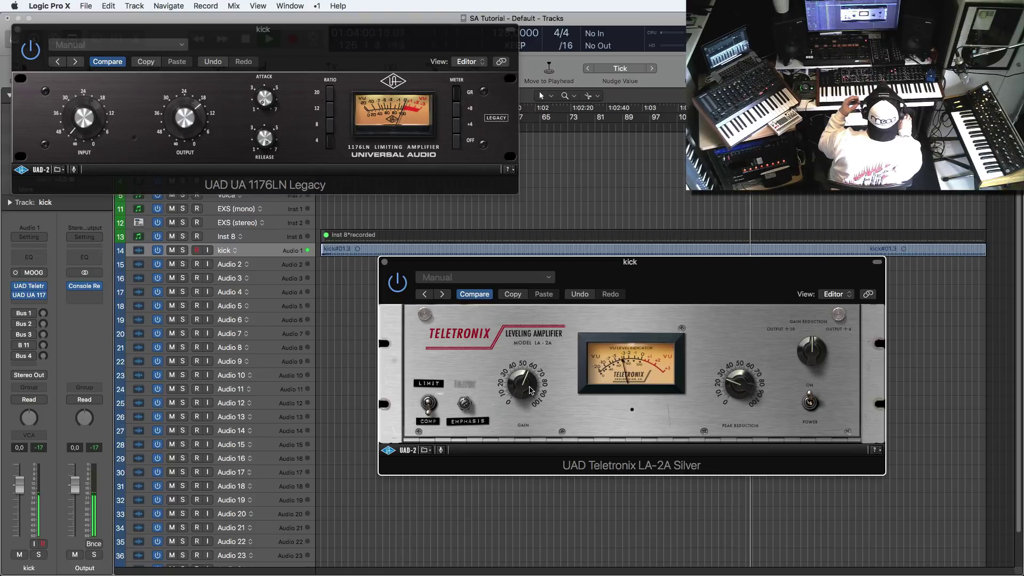
{"action": "left_click", "coordinate": [739, 386]}
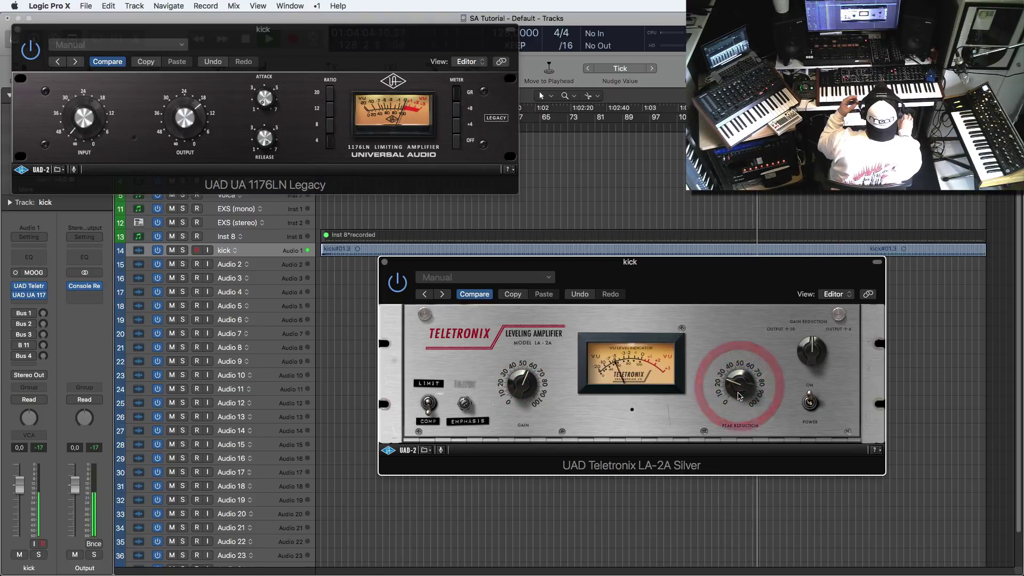
{"action": "left_click", "coordinate": [738, 384]}
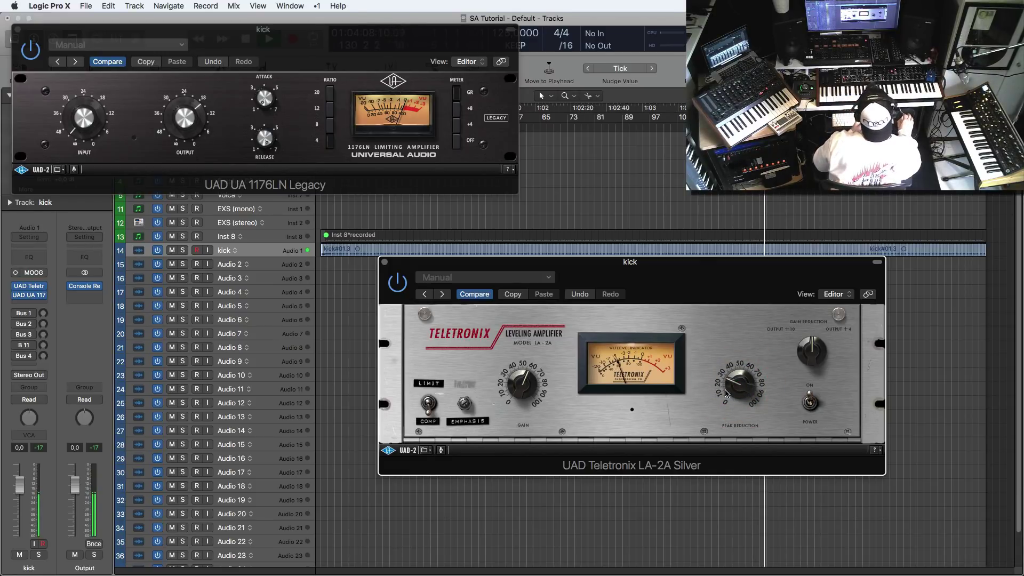
{"action": "left_click", "coordinate": [737, 382]}
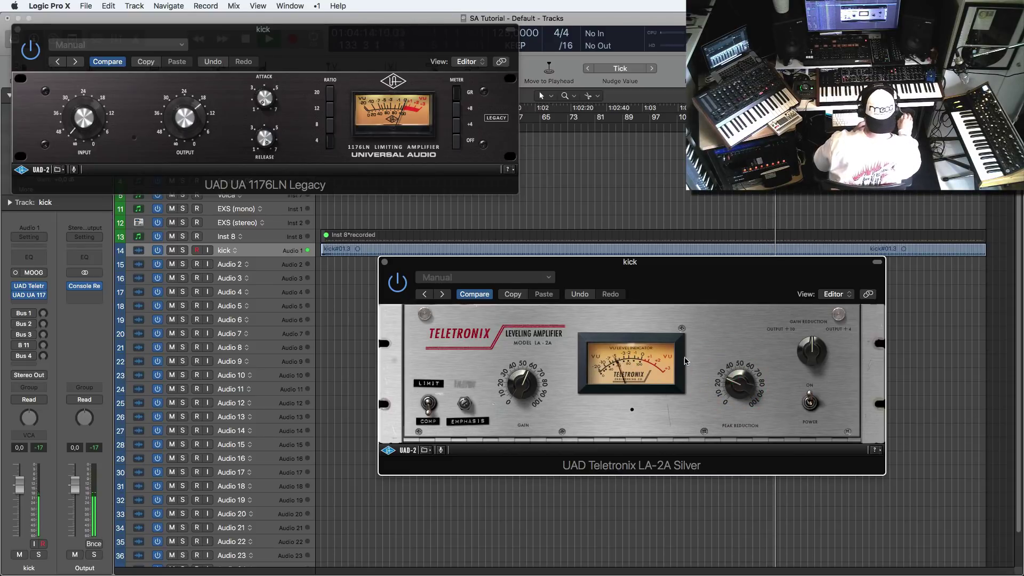
{"action": "left_click", "coordinate": [384, 263]}
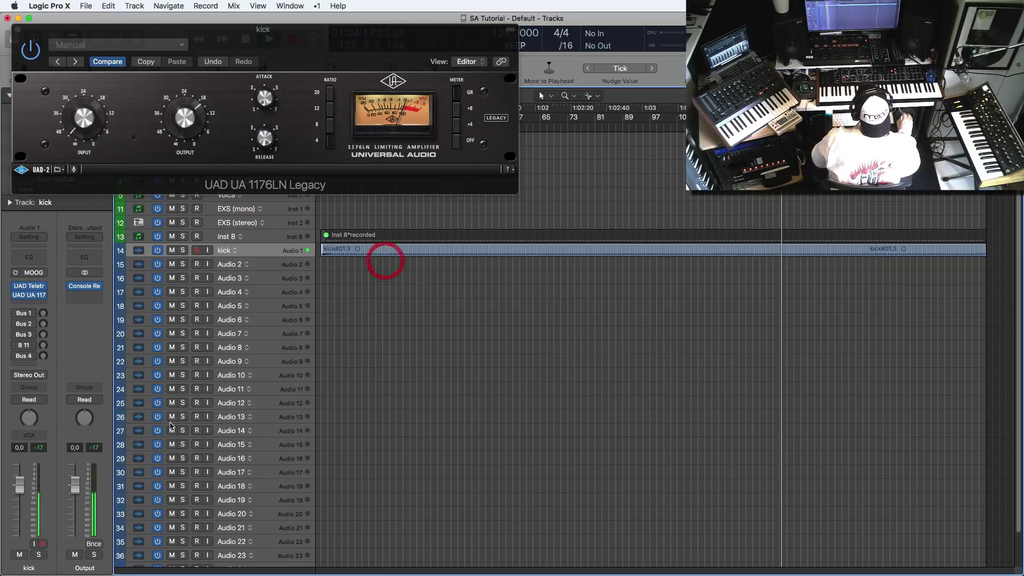
- Raise the 1176LN Legacy's output to about 12 and recheck the kick track's peak level with a reset peak reading
{"action": "left_click", "coordinate": [38, 448]}
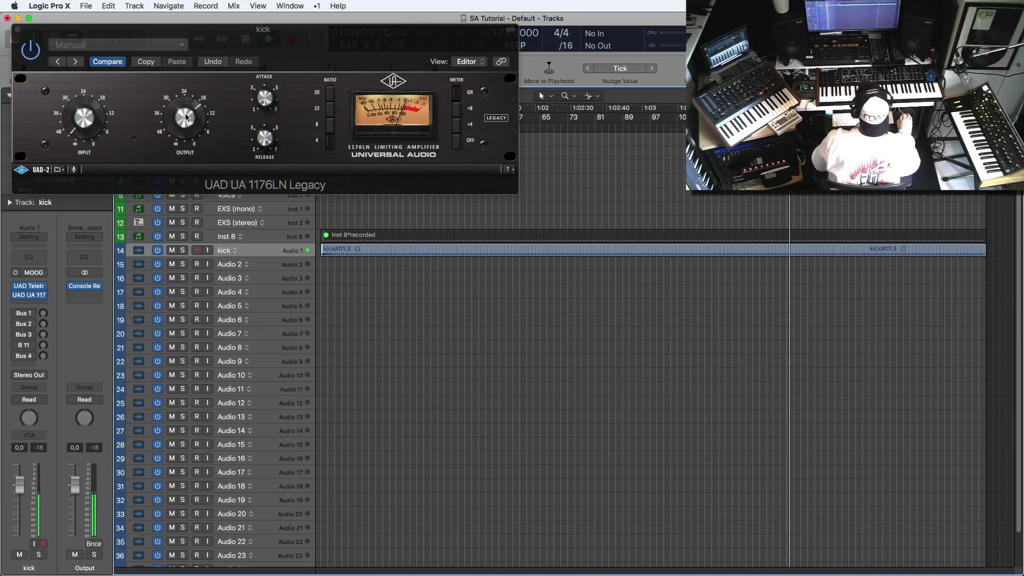
{"action": "left_click_drag", "start_coordinate": [216, 29], "coordinate": [323, 40]}
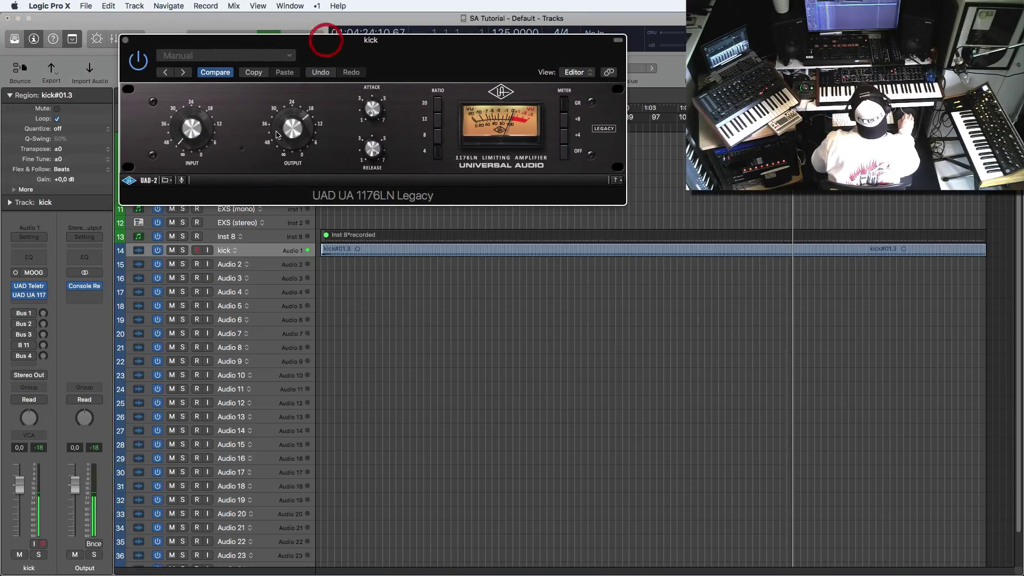
{"action": "left_click_drag", "start_coordinate": [286, 131], "coordinate": [288, 124]}
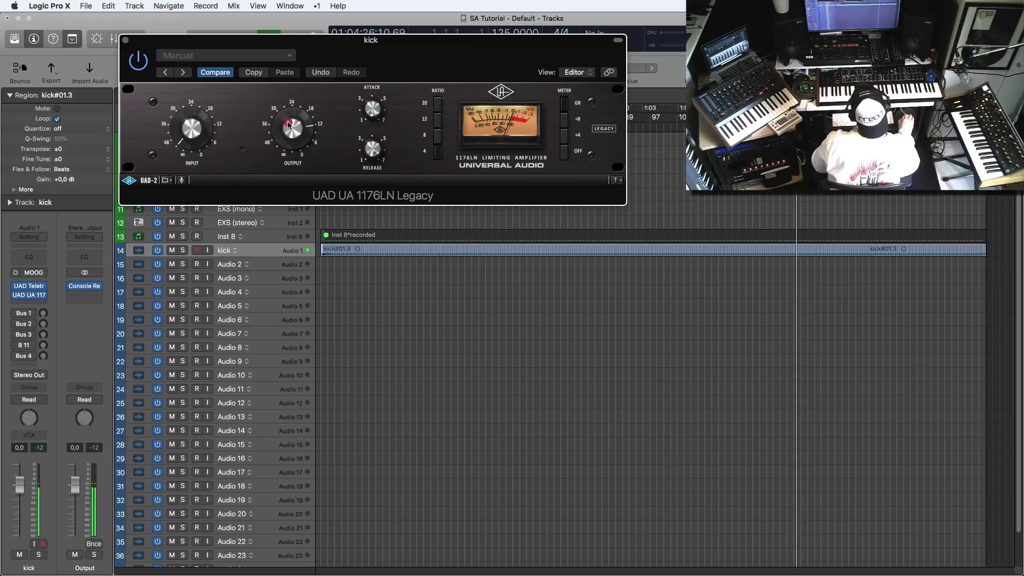
{"action": "left_click", "coordinate": [42, 449]}
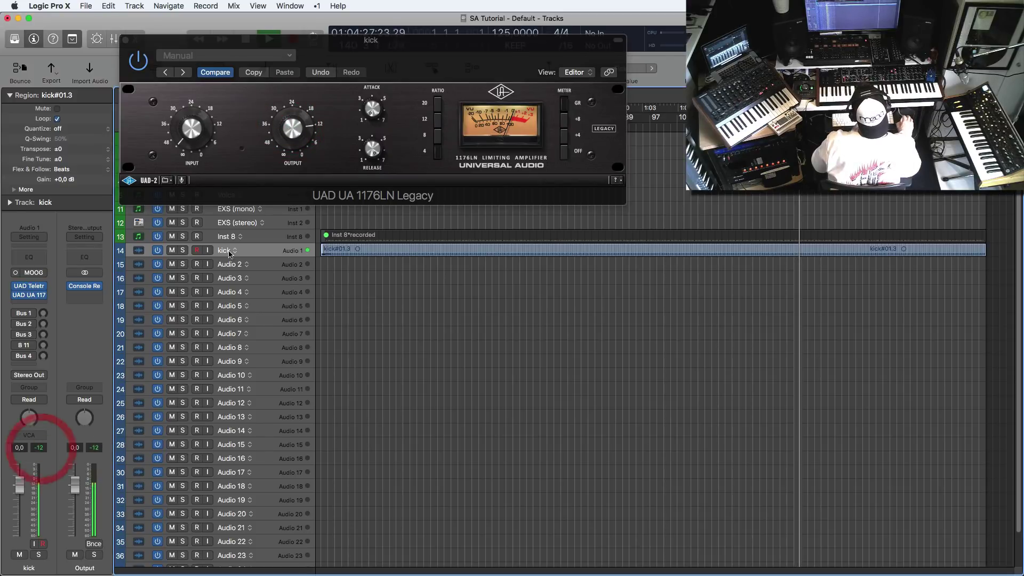
{"action": "left_click", "coordinate": [283, 136]}
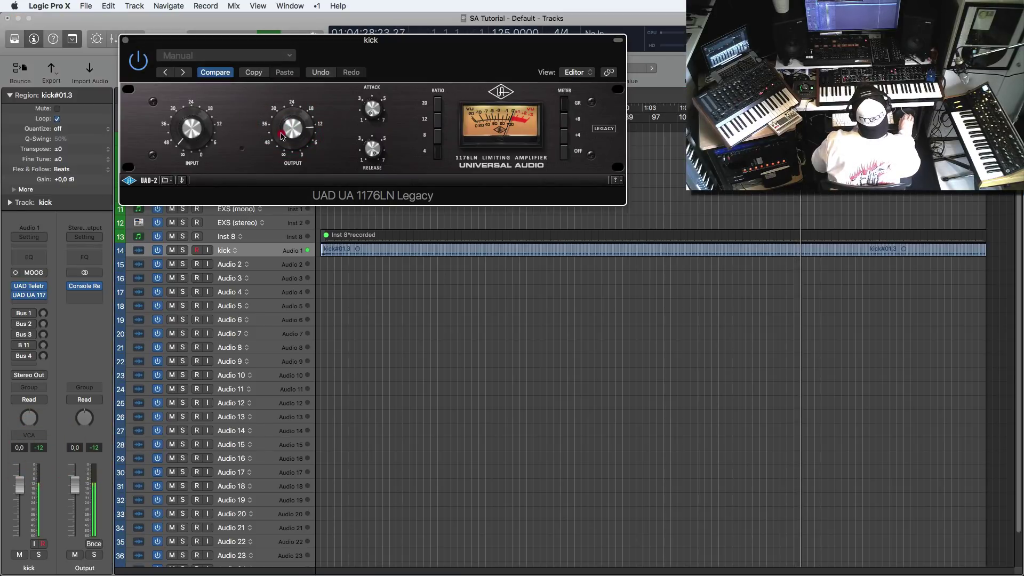
- Recheck the kick track's peak level with a reset reading, close the 1176LN Legacy window and stop playback
{"action": "left_click", "coordinate": [42, 448]}
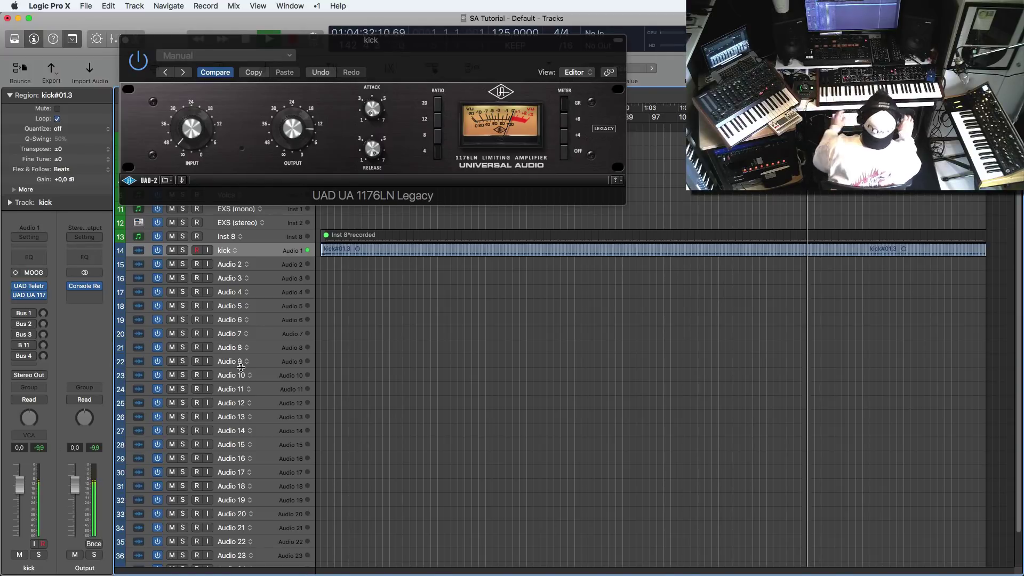
{"action": "left_click", "coordinate": [125, 40]}
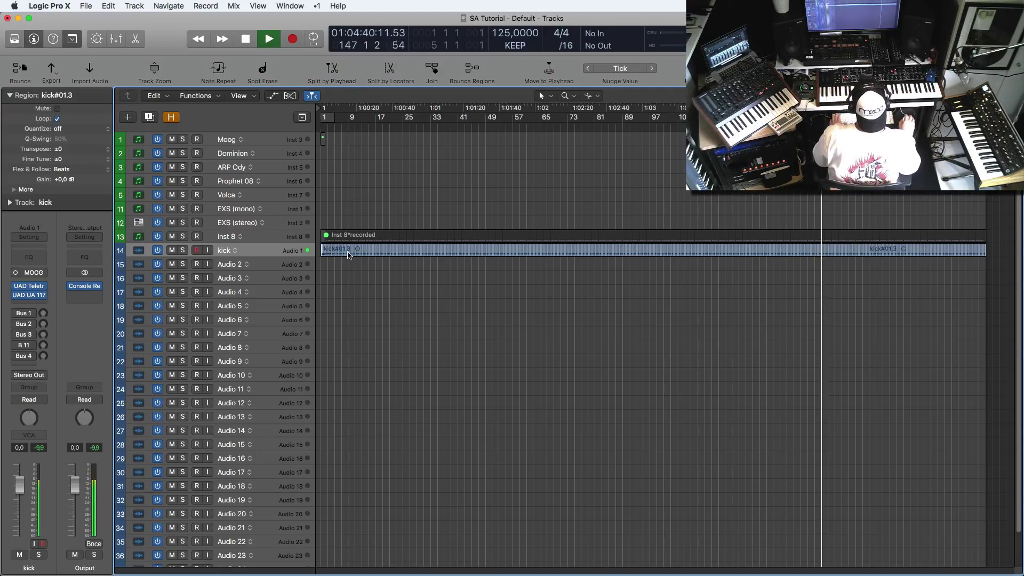
{"action": "key", "text": "space"}
- Mute the kick#01.3 regions, unmute the Inst 8 recorded region, and play the project from the start
{"action": "left_click", "coordinate": [375, 275]}
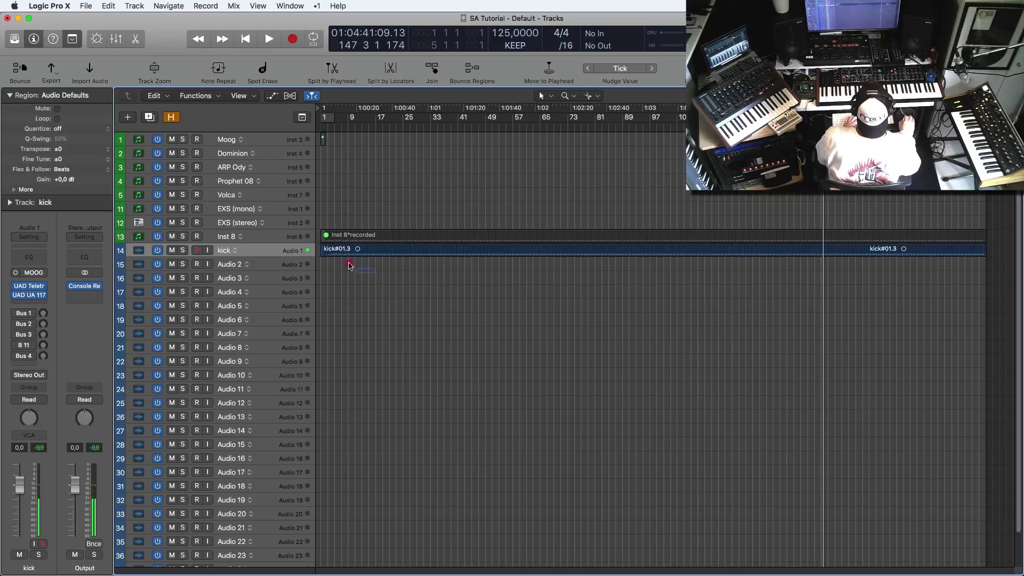
{"action": "left_click", "coordinate": [338, 249]}
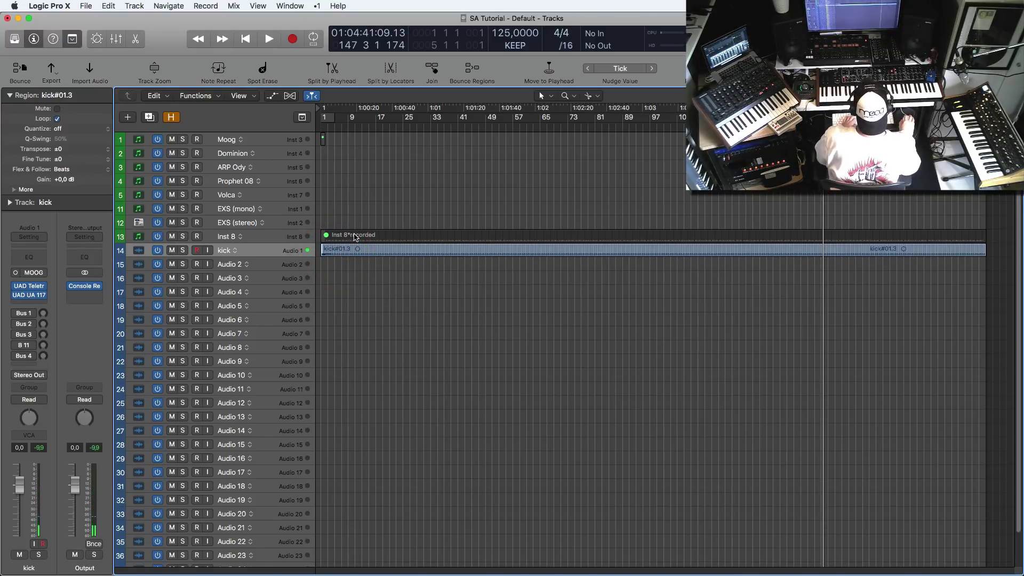
{"action": "left_click", "coordinate": [371, 219]}
{"action": "left_click", "coordinate": [345, 234]}
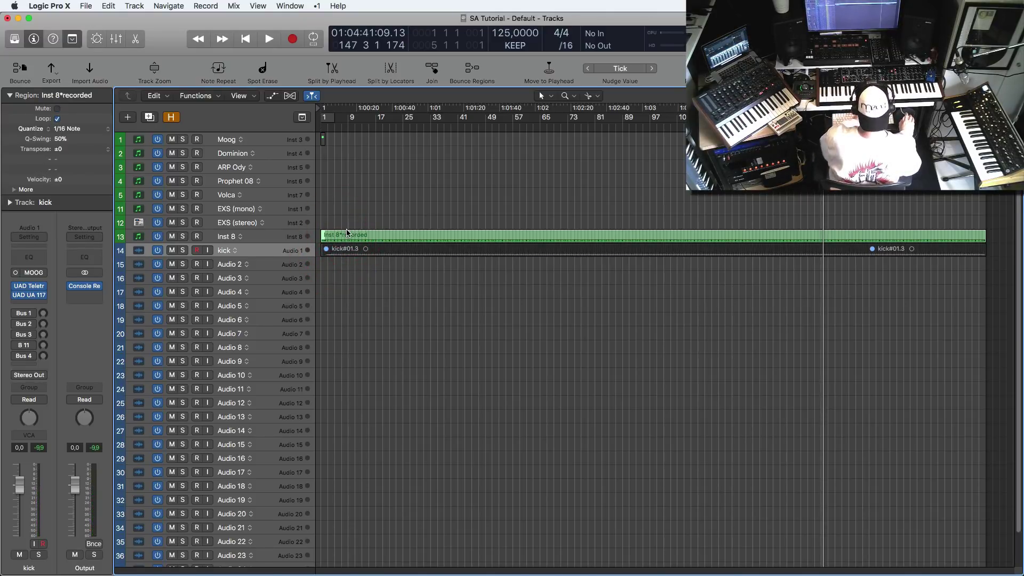
{"action": "key", "text": "Return"}
{"action": "key", "text": "space"}
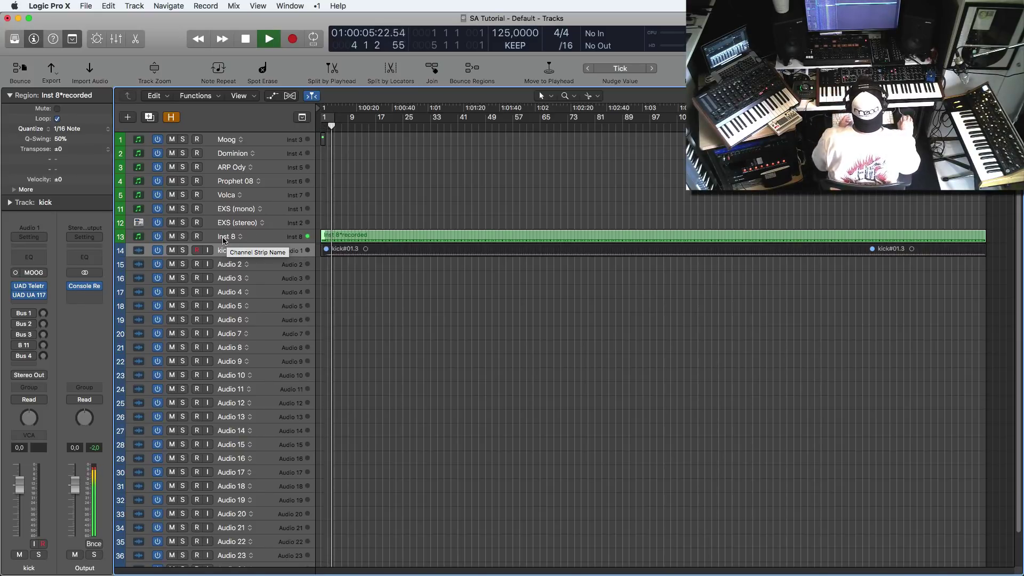
- Insert the UAD Teletronix LA-2A Silver after Kick 2 on the Inst 8 track and lower its fader to -9.6 dB
{"action": "left_click", "coordinate": [262, 238]}
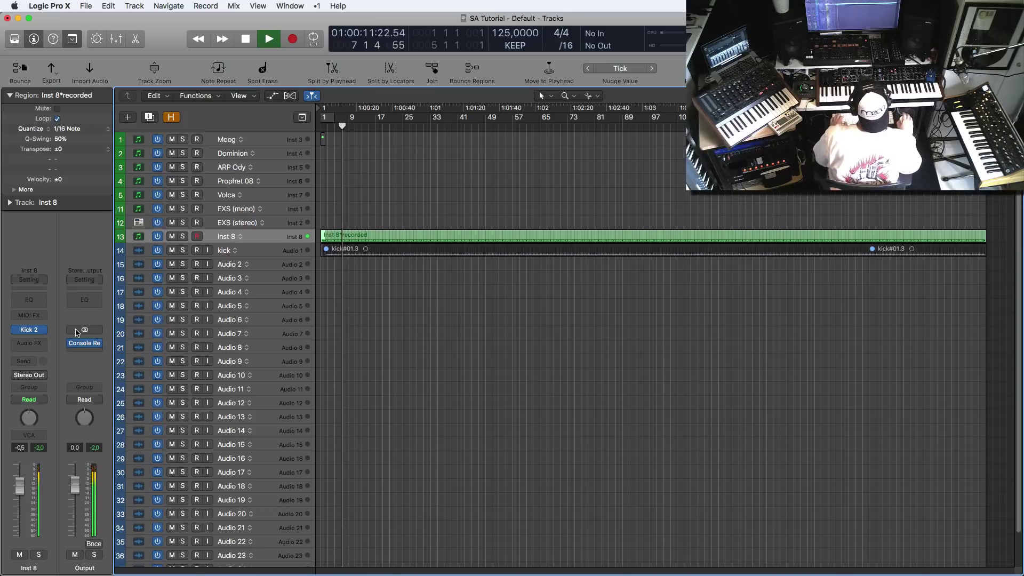
{"action": "left_click", "coordinate": [25, 344]}
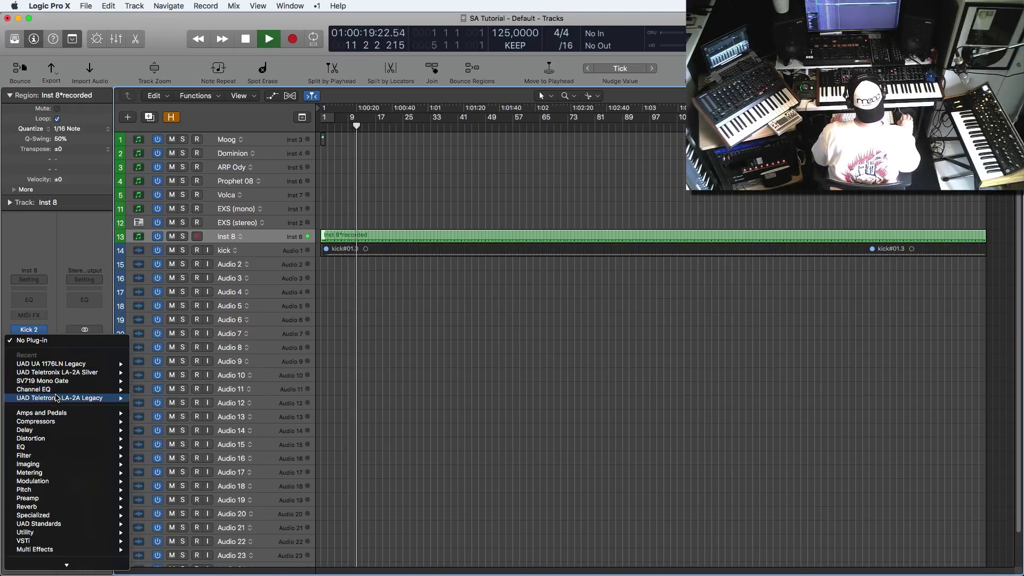
{"action": "left_click", "coordinate": [63, 372]}
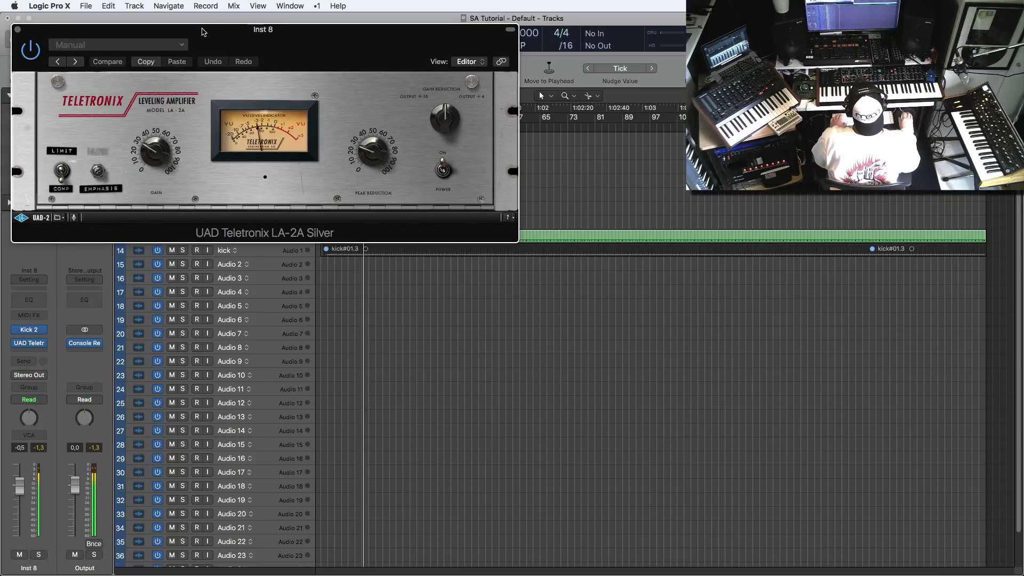
{"action": "left_click_drag", "start_coordinate": [202, 31], "coordinate": [343, 131]}
{"action": "left_click_drag", "start_coordinate": [20, 487], "coordinate": [21, 523]}
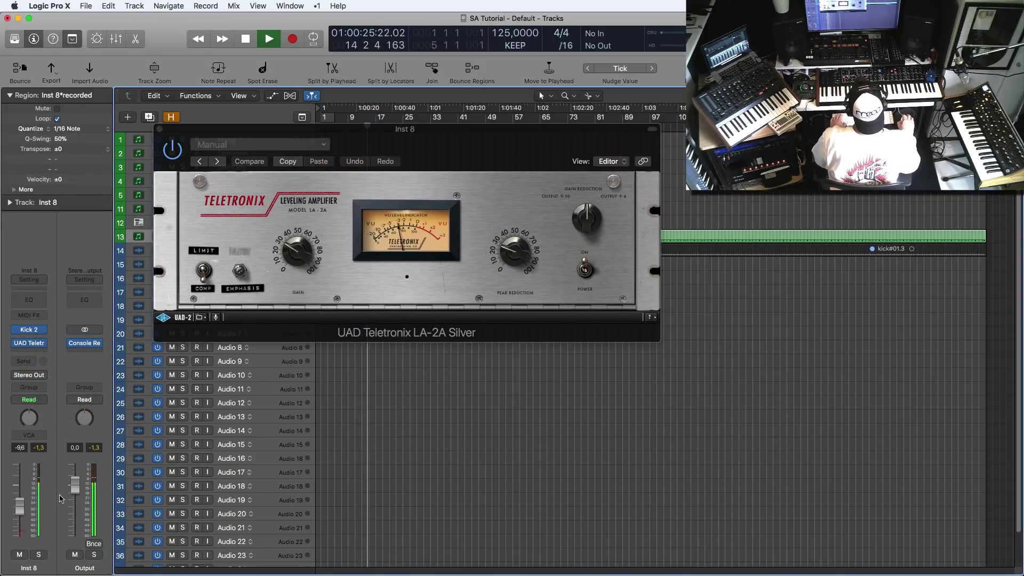
- Adjust the LA-2A Silver's gain on Inst 8, close its window, and lower the track fader to -12.6 dB
{"action": "left_click", "coordinate": [292, 230]}
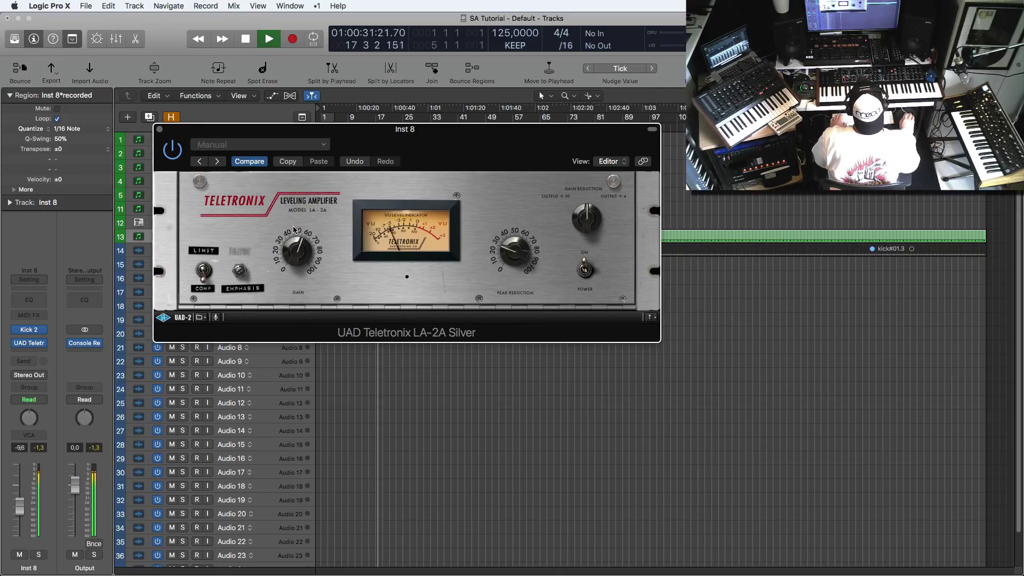
{"action": "left_click", "coordinate": [294, 224]}
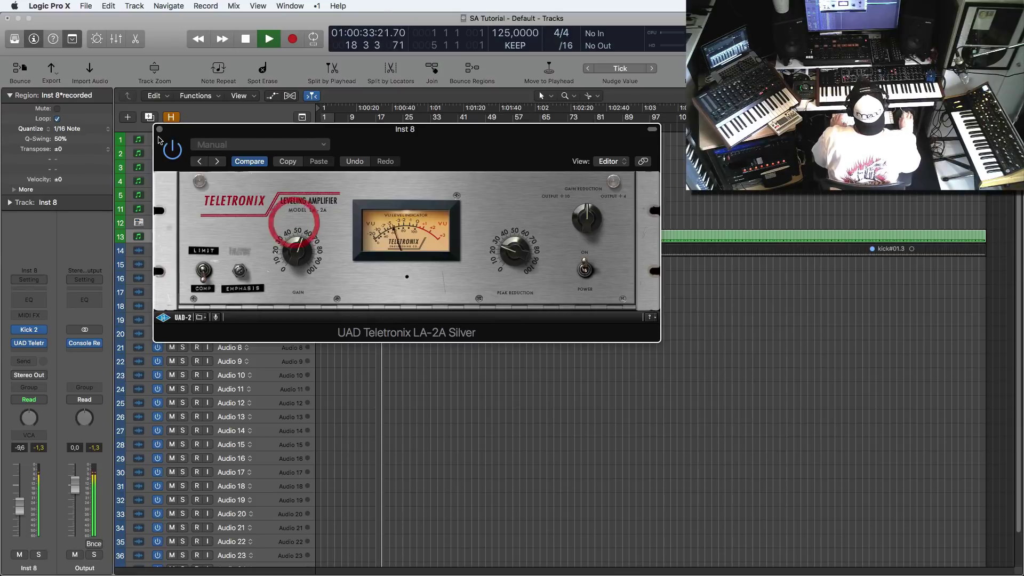
{"action": "left_click", "coordinate": [159, 129]}
{"action": "left_click_drag", "start_coordinate": [22, 513], "coordinate": [23, 526]}
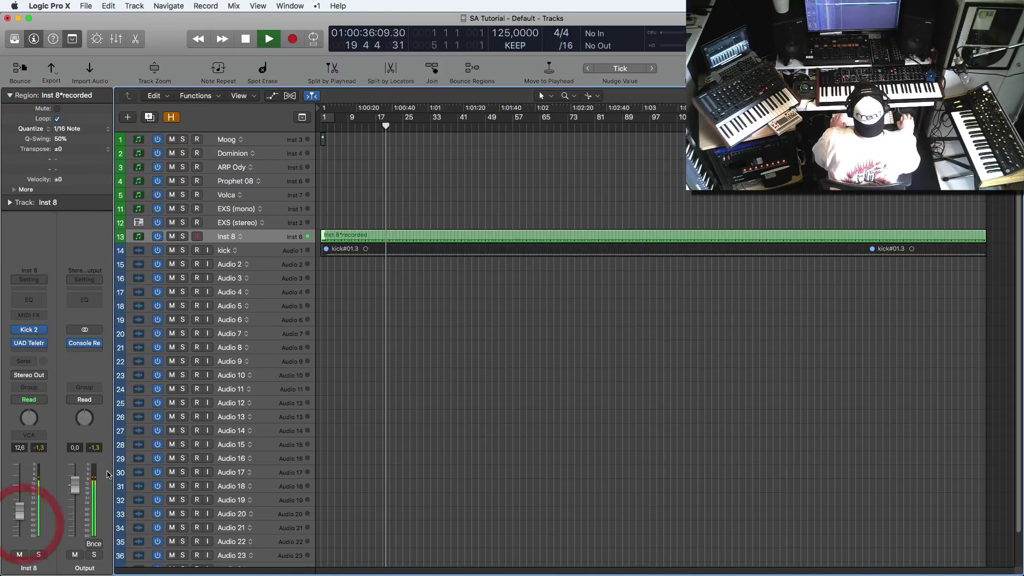
- Insert the UAD UA 1176LN Legacy after the LA-2A on Inst 8, turn down its input, and reset the track fader to 0.0 dB
{"action": "left_click", "coordinate": [37, 351]}
{"action": "left_click", "coordinate": [31, 382]}
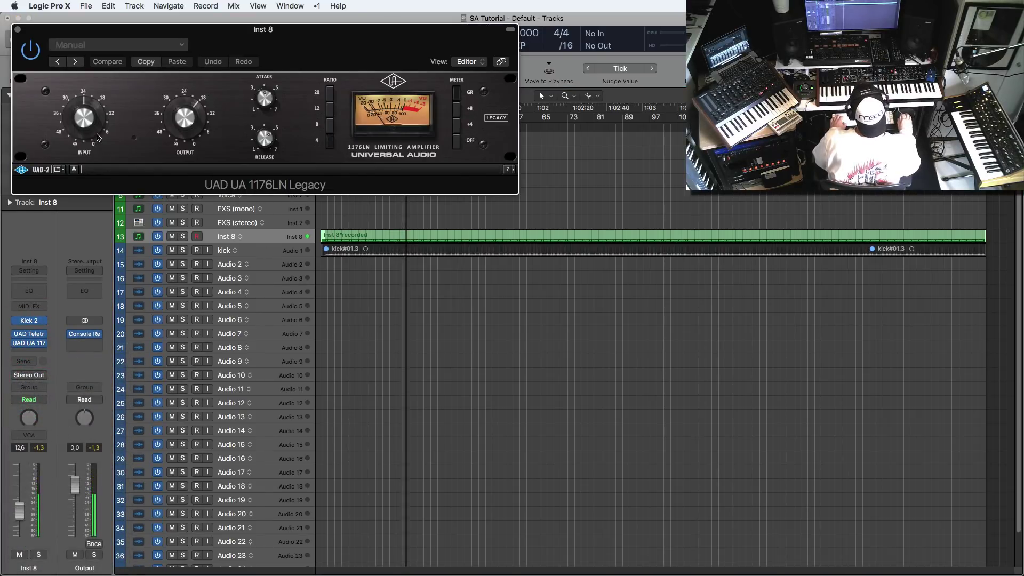
{"action": "left_click_drag", "start_coordinate": [94, 131], "coordinate": [88, 166]}
{"action": "left_click", "coordinate": [19, 515], "text": "alt"}
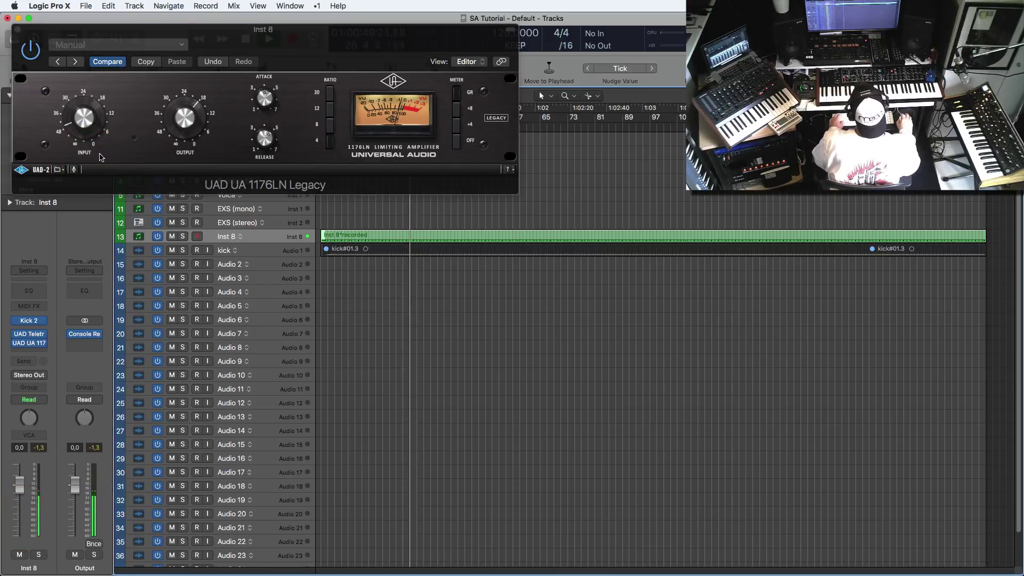
- Set the Inst 8 1176LN's input to about 48, adjust its attack and release, and raise its output past 12
{"action": "left_click_drag", "start_coordinate": [85, 109], "coordinate": [87, 128]}
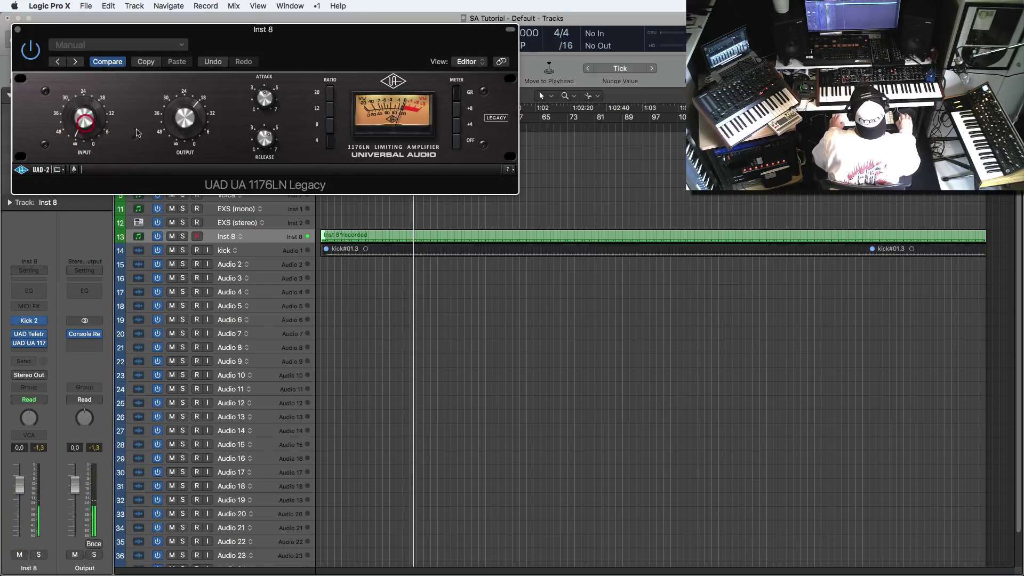
{"action": "left_click_drag", "start_coordinate": [261, 101], "coordinate": [266, 35]}
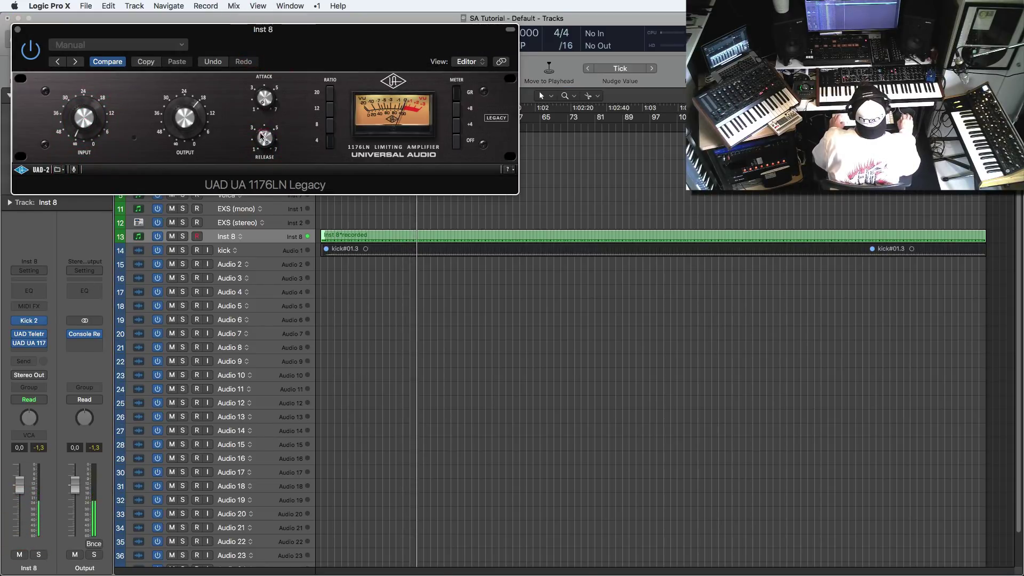
{"action": "left_click_drag", "start_coordinate": [189, 127], "coordinate": [189, 111]}
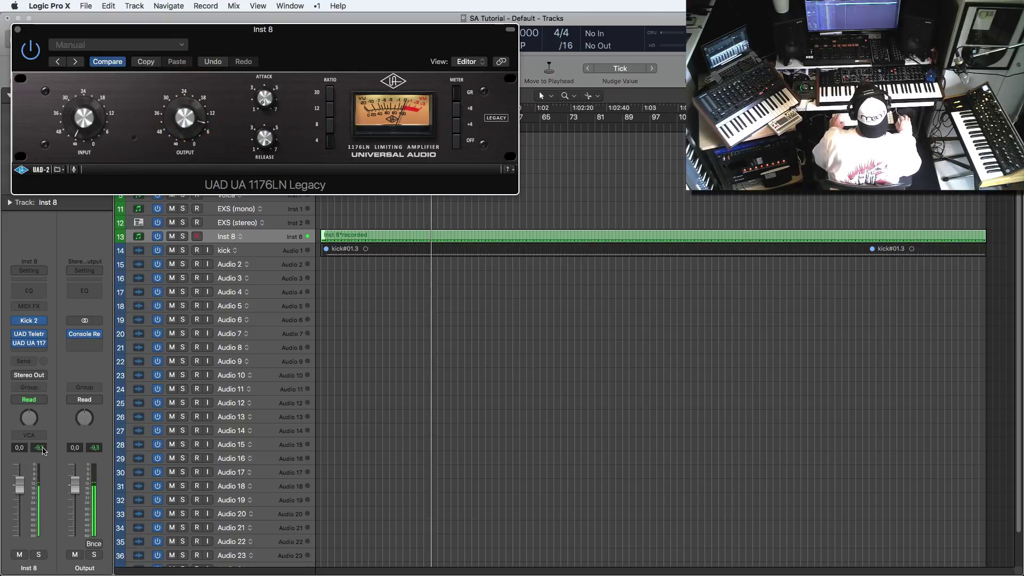
- Switch the 1176LN's meter setting to OFF and back to GR, and recheck Inst 8's peak level with a reset reading
{"action": "left_click", "coordinate": [344, 272]}
{"action": "left_click", "coordinate": [463, 143]}
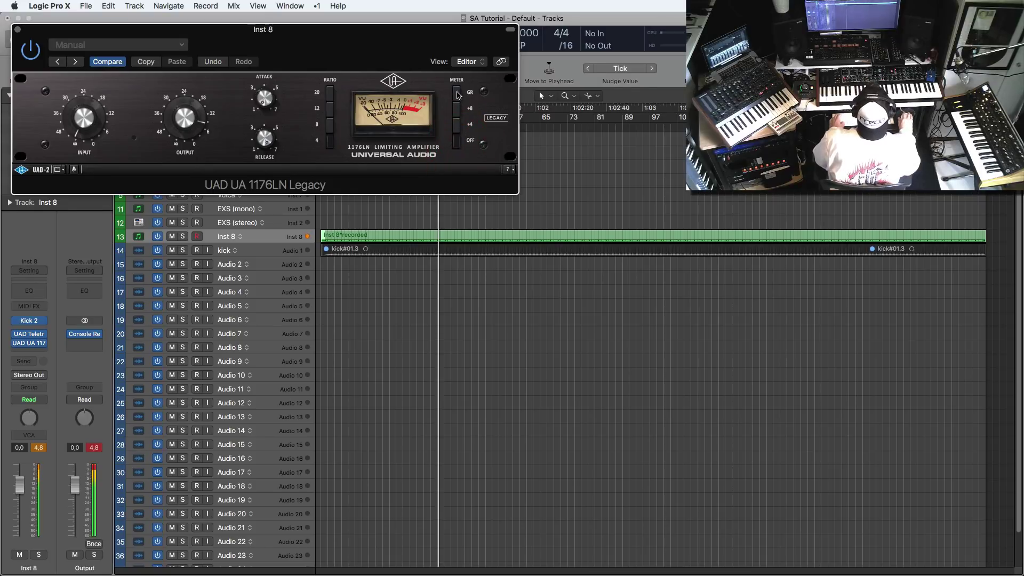
{"action": "left_click", "coordinate": [458, 95]}
{"action": "left_click", "coordinate": [39, 449]}
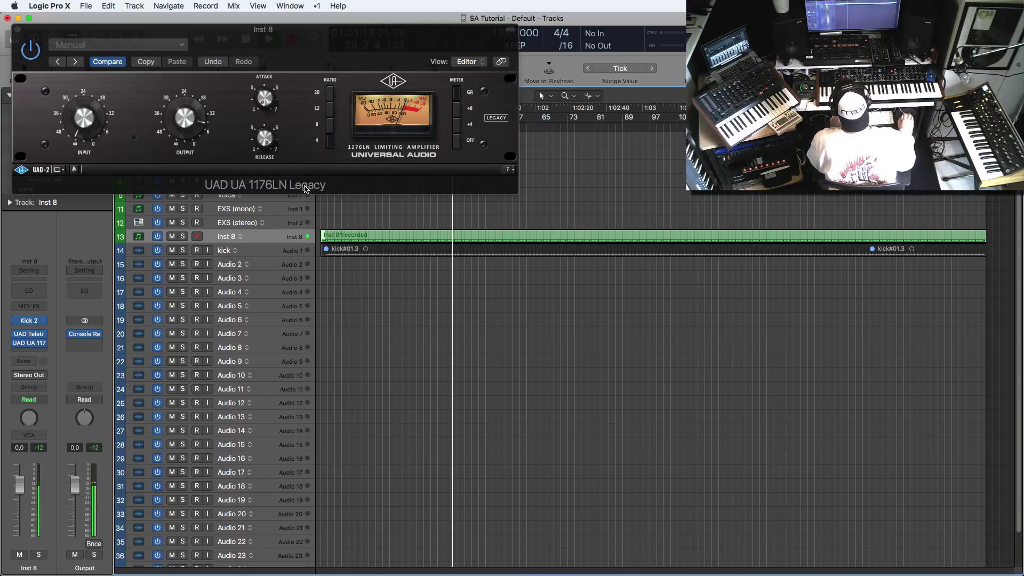
{"action": "left_click", "coordinate": [39, 448]}
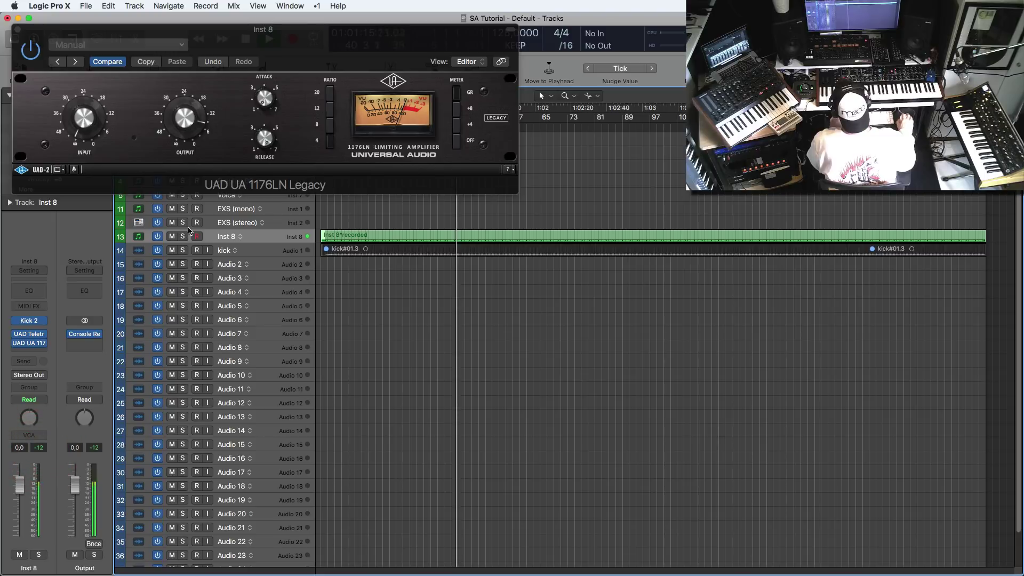
- Raise the 1176LN's output slightly, recheck Inst 8's peak level with a reset reading, and close the plug-in window
{"action": "left_click", "coordinate": [189, 126]}
{"action": "left_click_drag", "start_coordinate": [189, 124], "coordinate": [189, 119]}
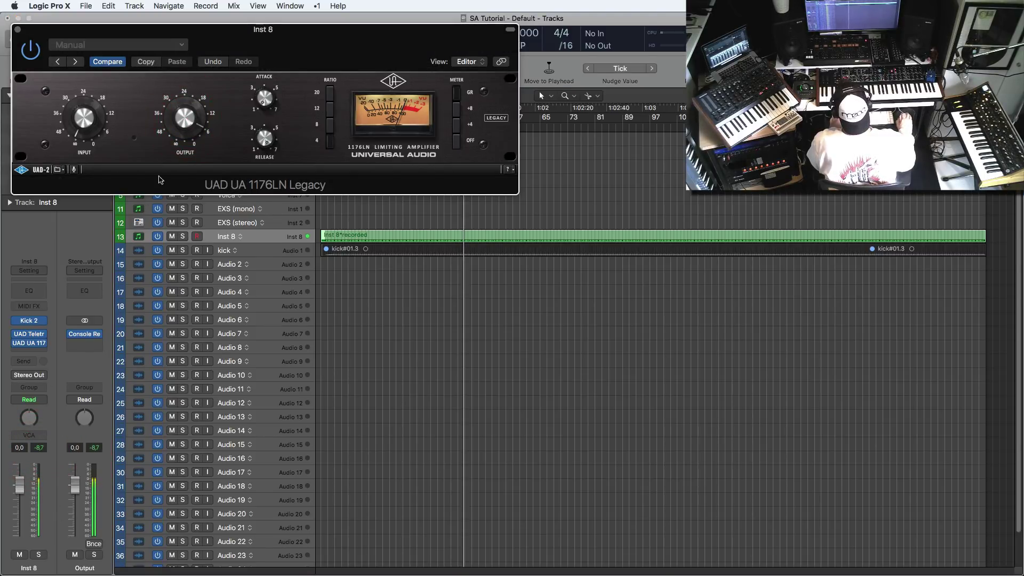
{"action": "left_click", "coordinate": [40, 448]}
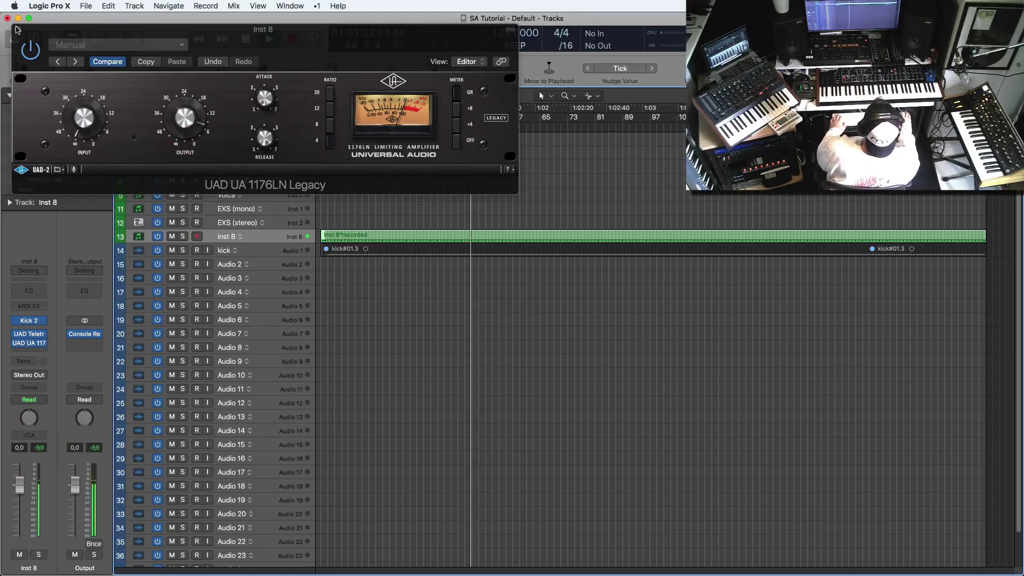
{"action": "left_click", "coordinate": [17, 30]}
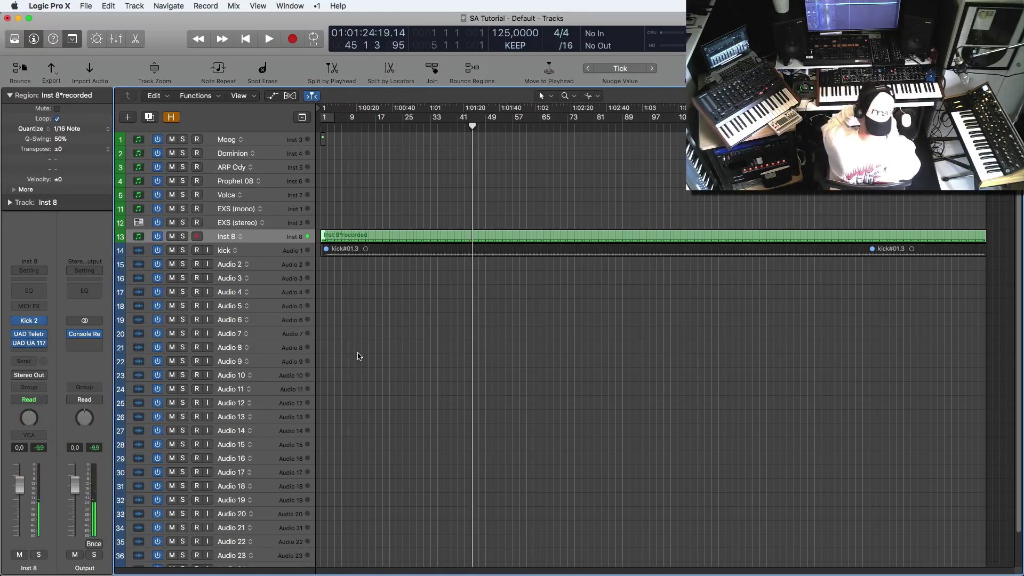